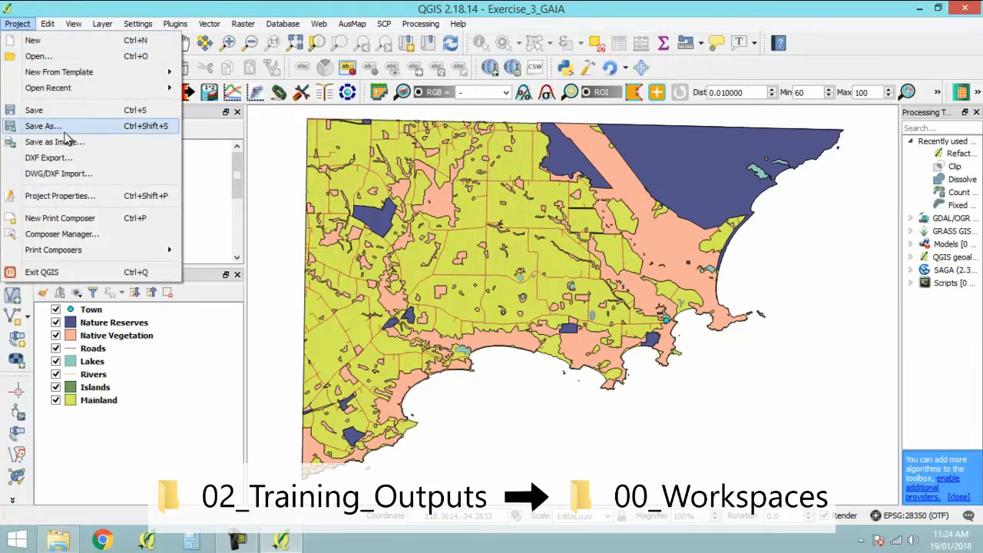
- Save the project under the new name Exercise_3 in the 02_Training_Outputs > 00_Workspaces folder
click(63, 129)
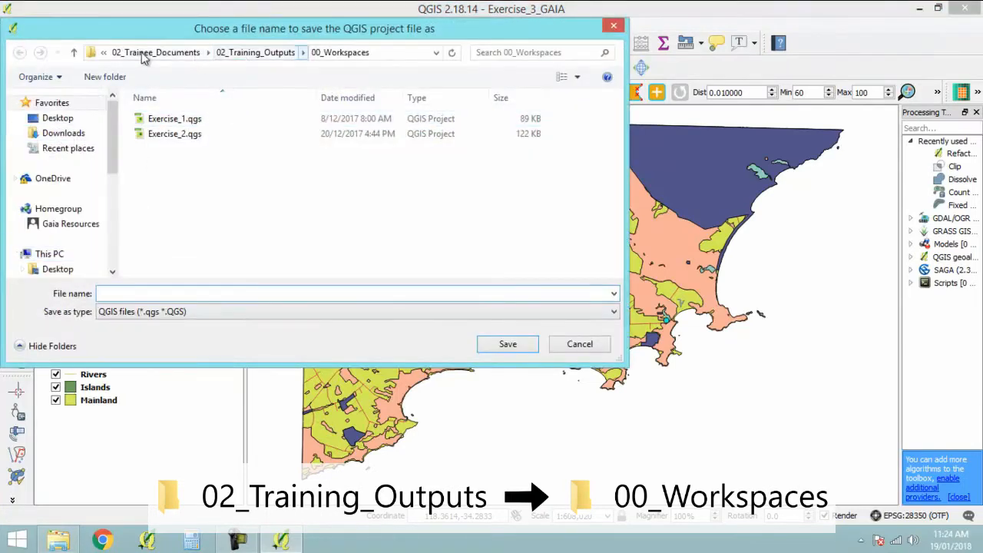
click(200, 294)
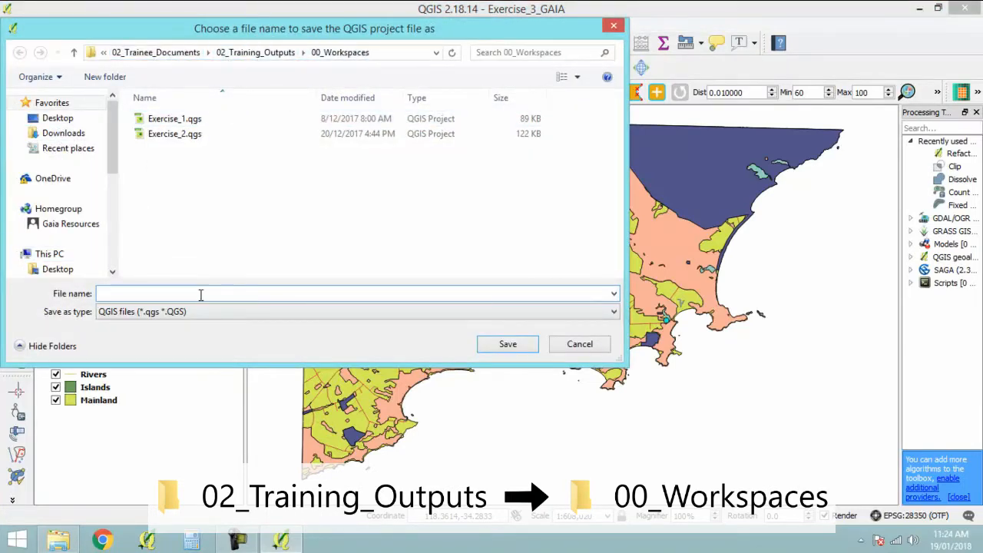
text(Exercise_)
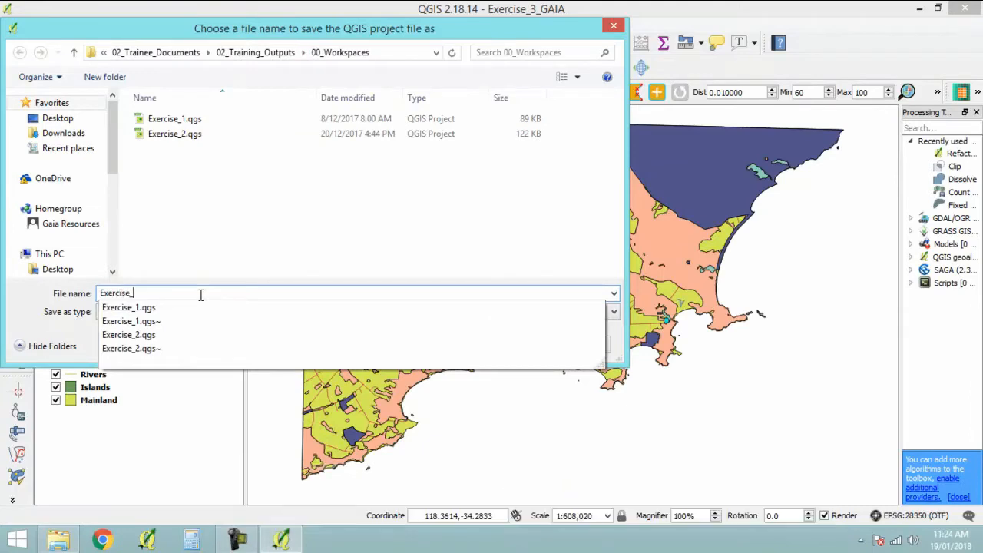
text(3)
click(507, 345)
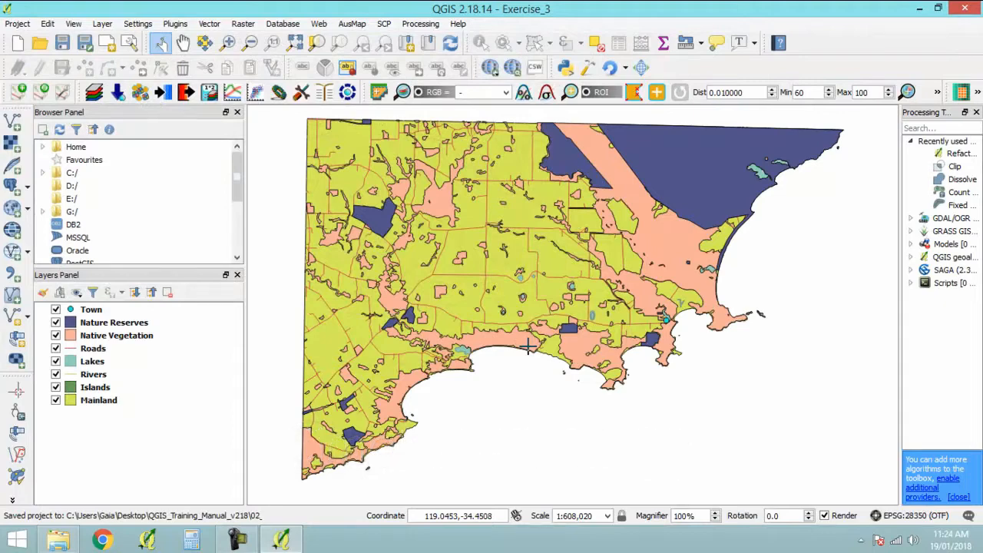
- Change the fill colour of the Mainland layer's simple fill to pale yellow, #f8ef9c
click(116, 405)
double_click(116, 404)
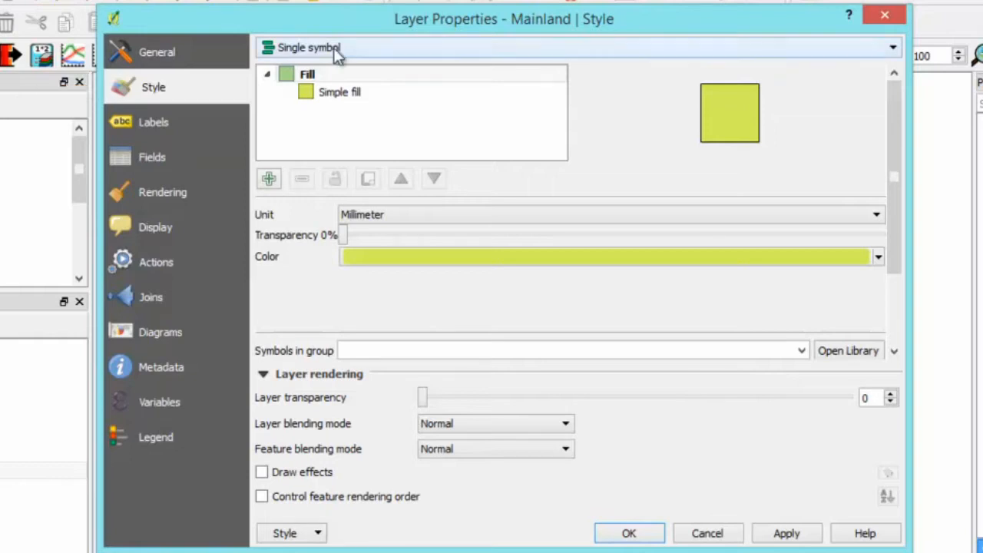
click(352, 93)
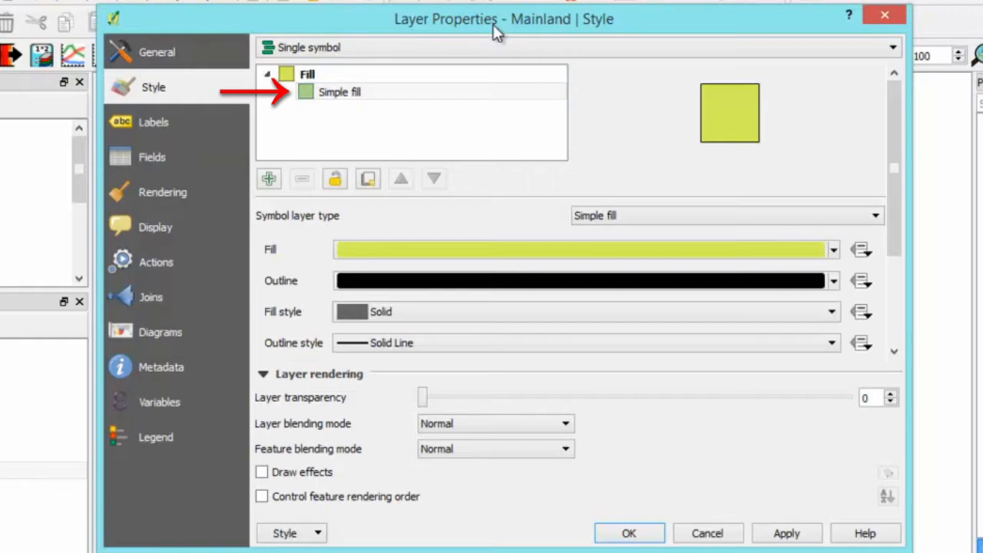
click(802, 254)
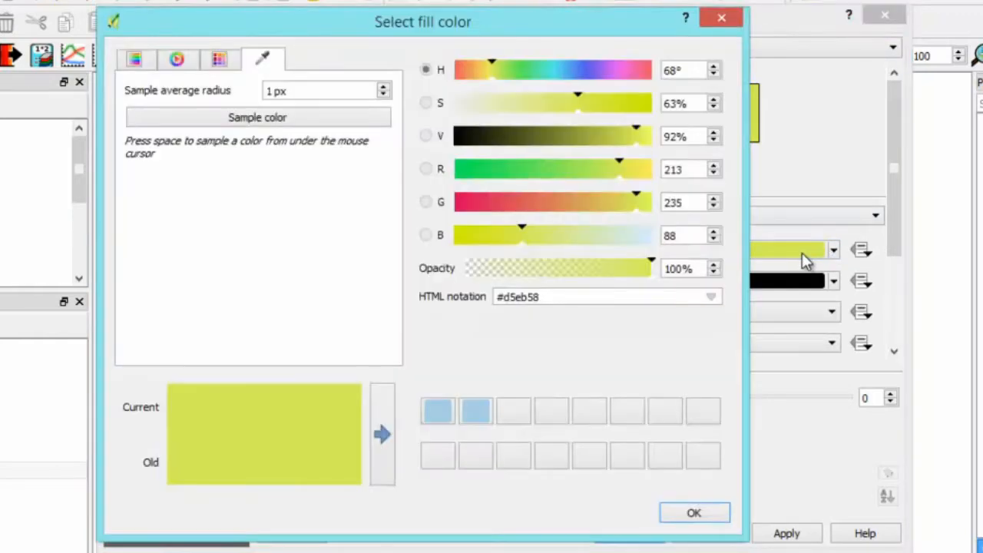
click(135, 63)
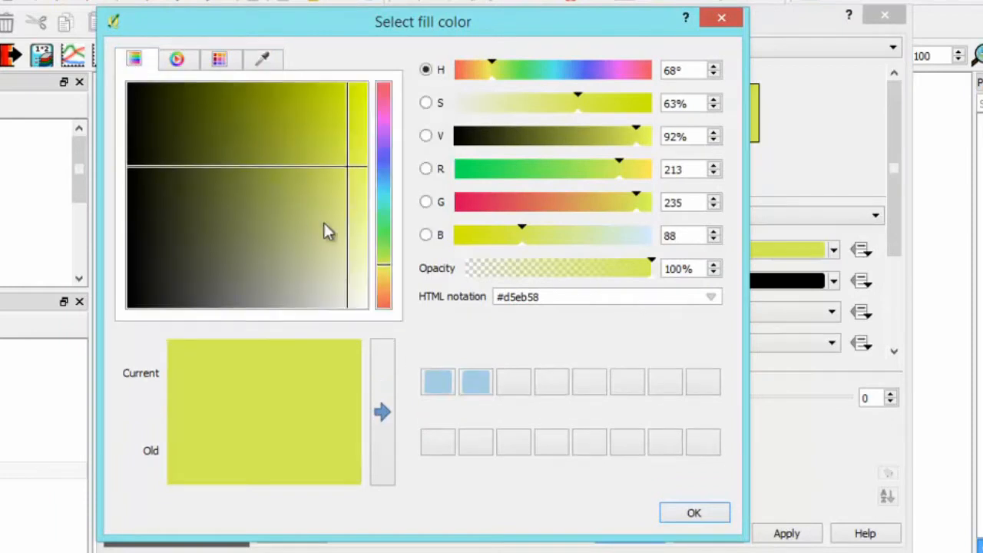
drag(389, 274, 389, 281)
click(358, 221)
drag(358, 221, 365, 232)
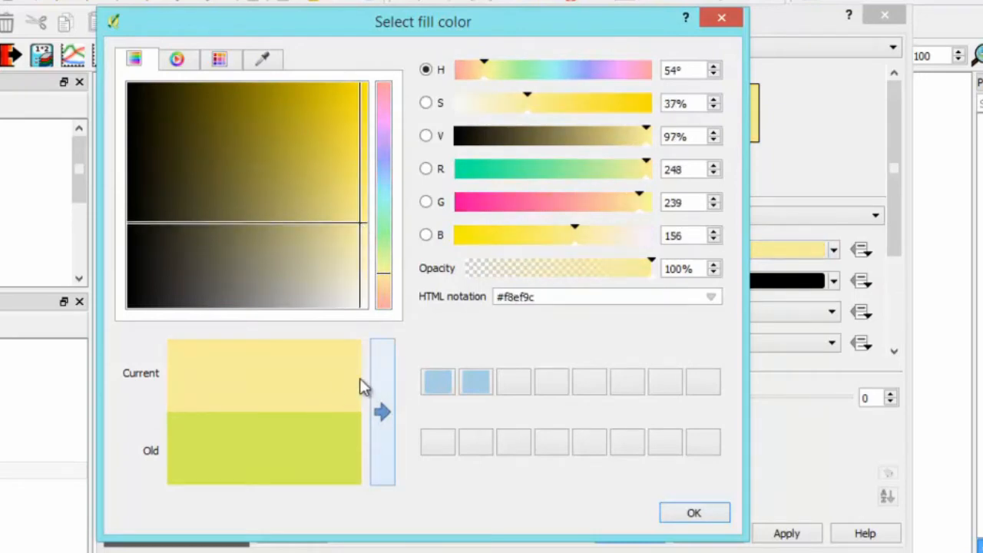
click(711, 516)
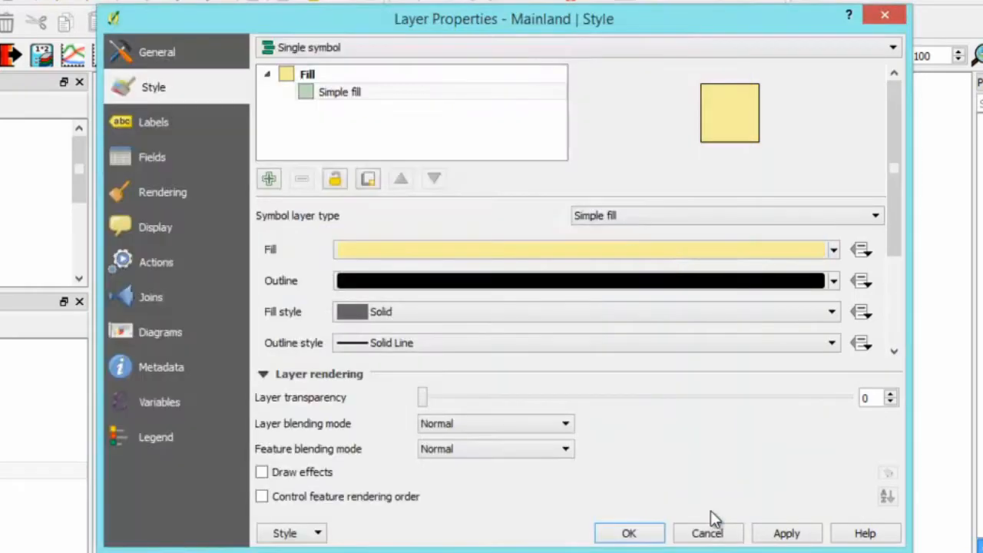
- Change the outline colour of the Mainland layer's simple fill to brown, #a66f52
drag(897, 255, 922, 335)
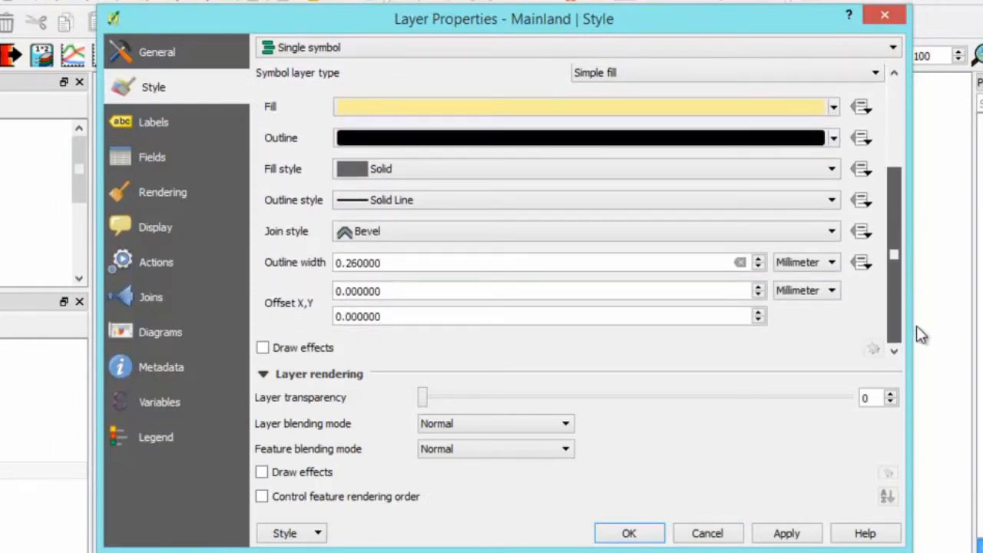
scroll(773, 241, up, 3)
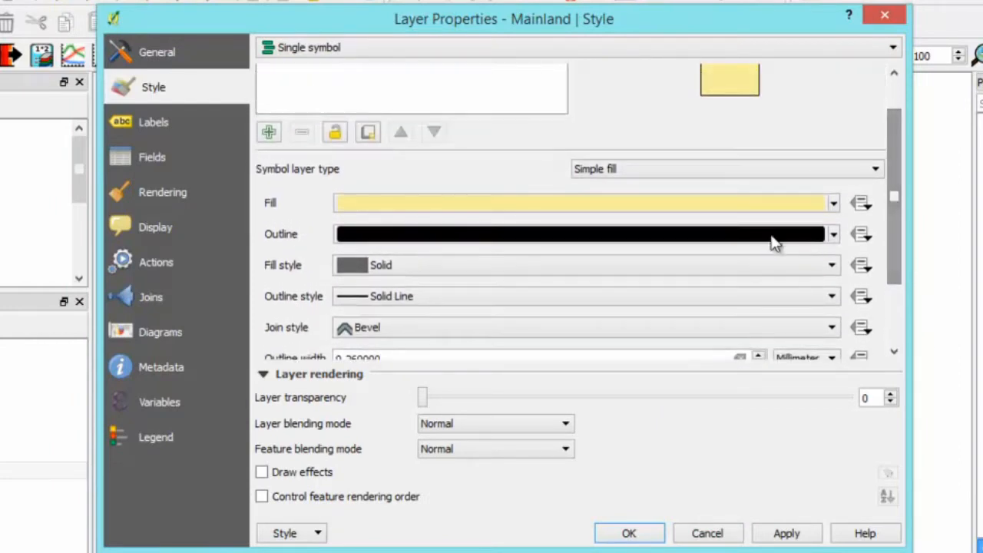
click(769, 234)
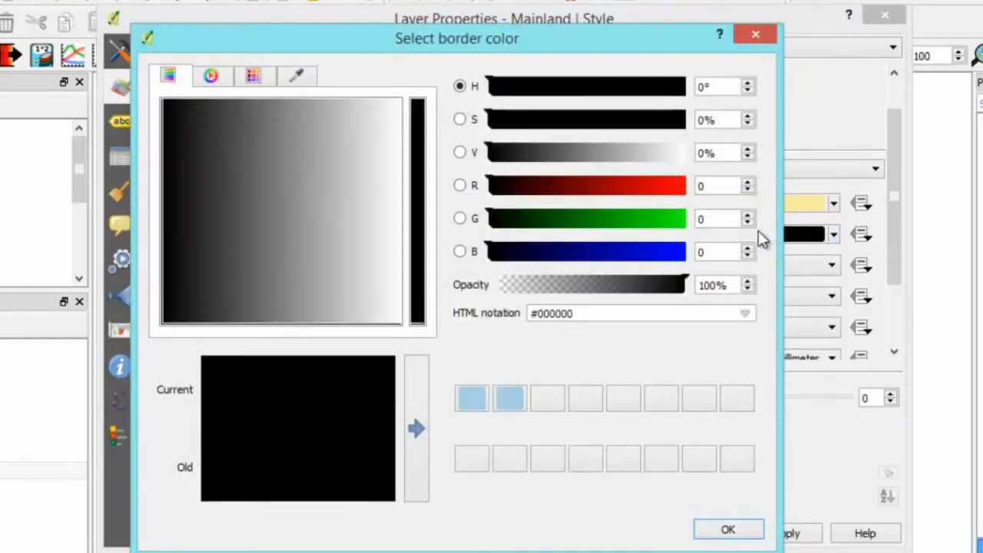
click(211, 76)
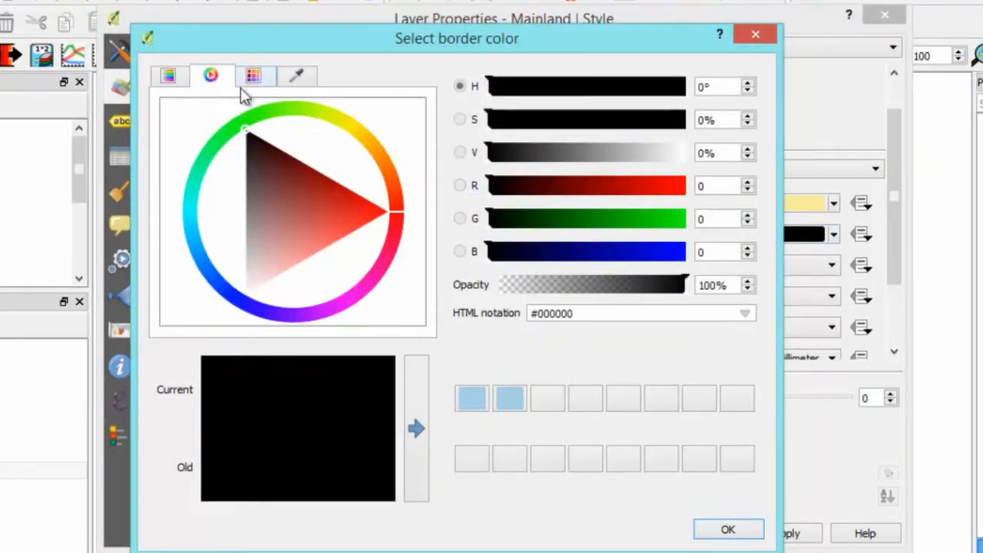
click(390, 180)
click(346, 192)
drag(346, 192, 292, 210)
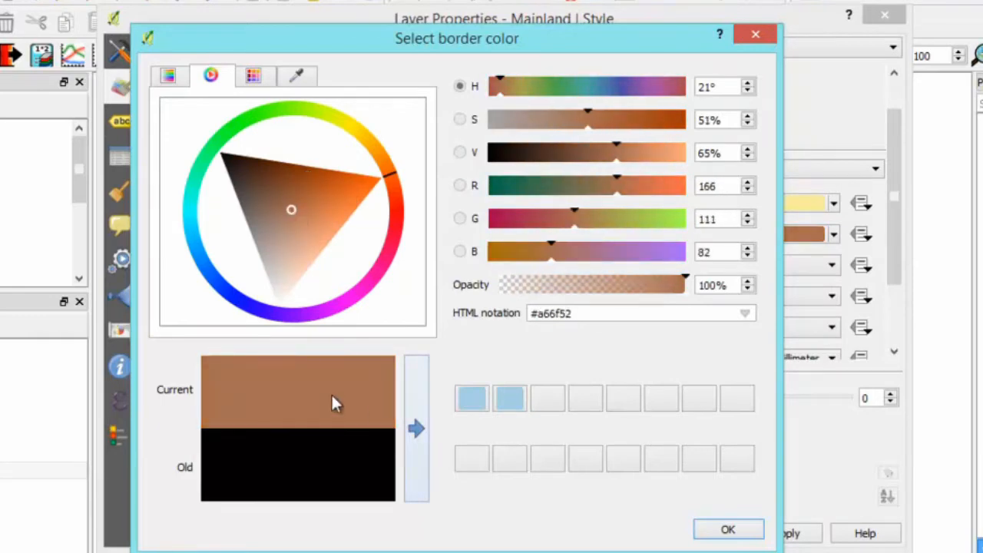
click(744, 532)
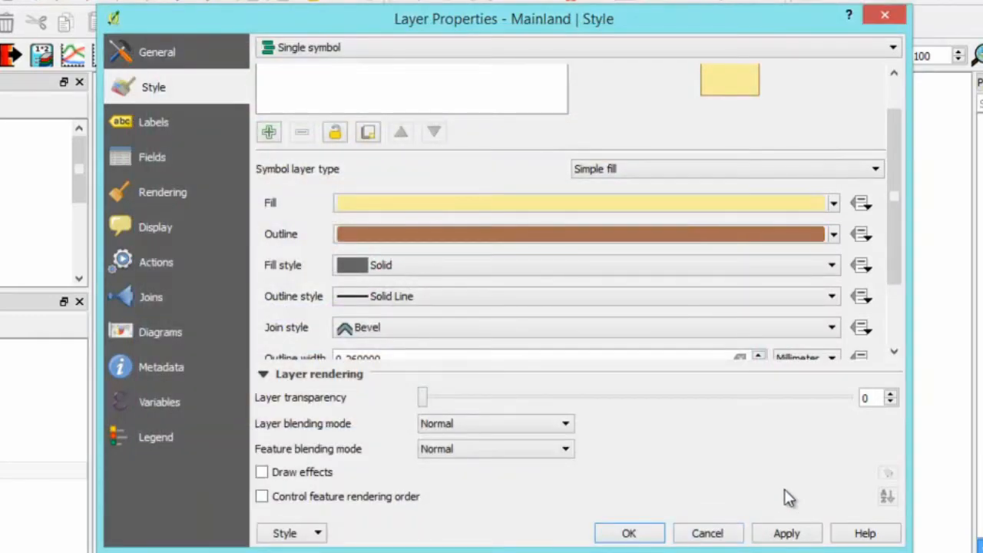
- Set the Mainland layer's outline style to Dash Line and accept the layer's new style
click(815, 296)
click(456, 339)
click(647, 535)
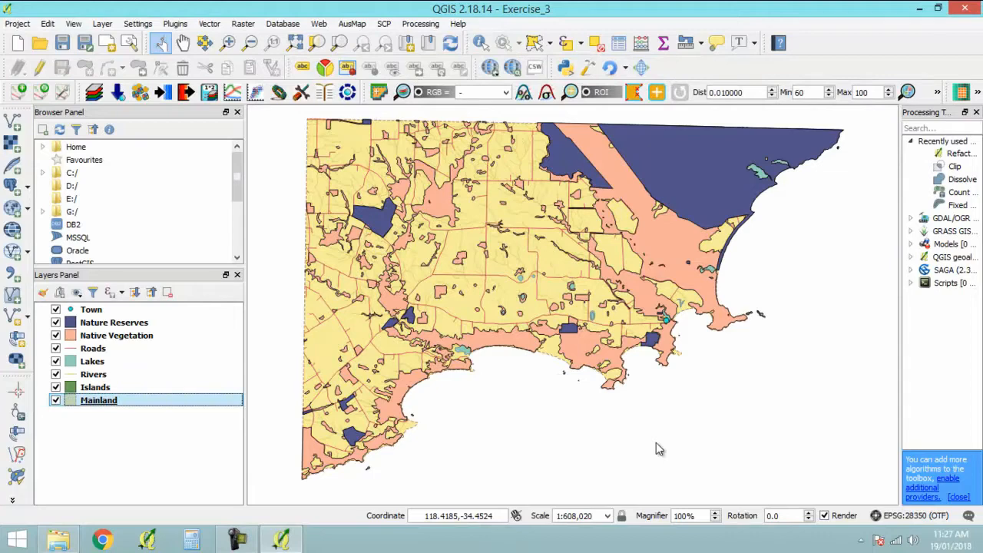
- Give the Town layer's simple marker an orange fill and a white outline colour
click(96, 311)
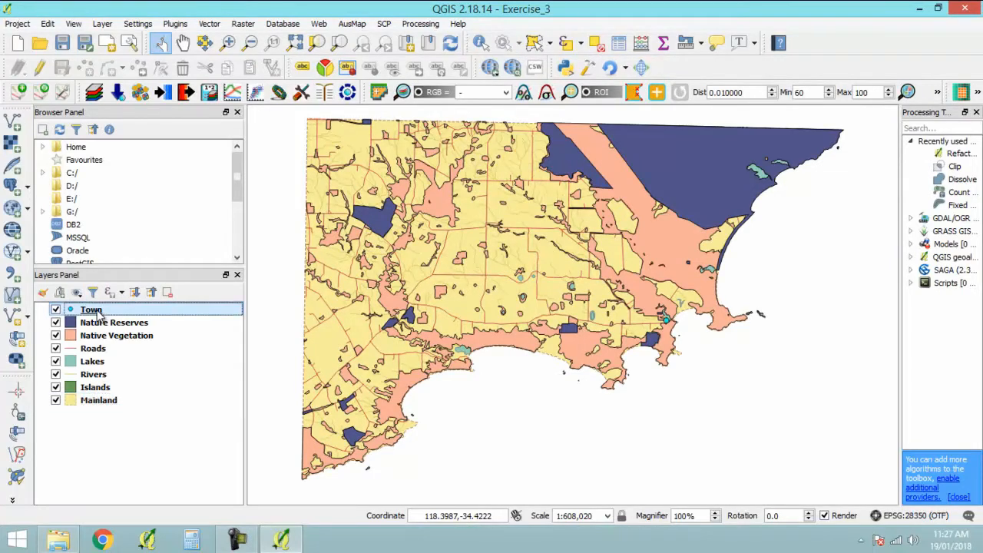
double_click(96, 311)
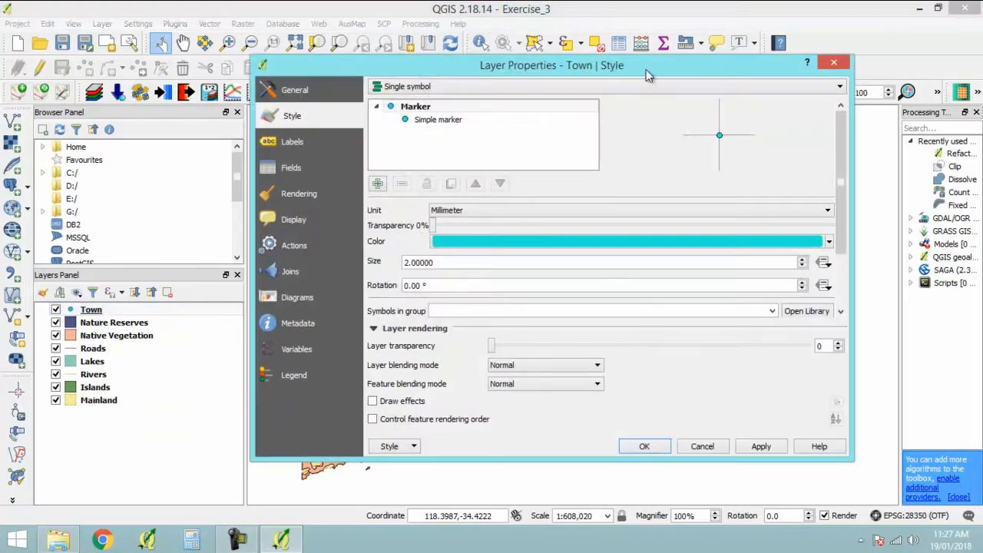
click(475, 121)
click(797, 237)
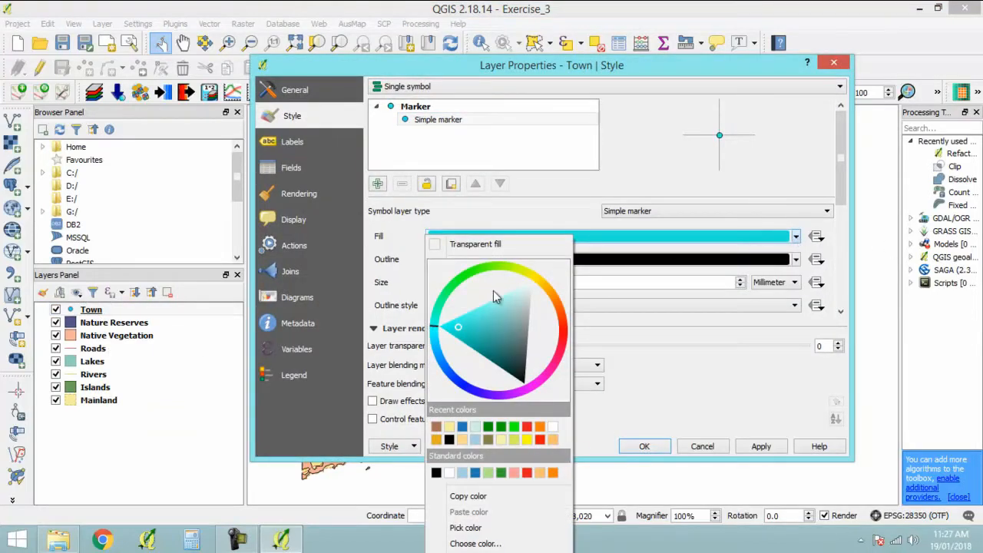
click(540, 426)
click(797, 261)
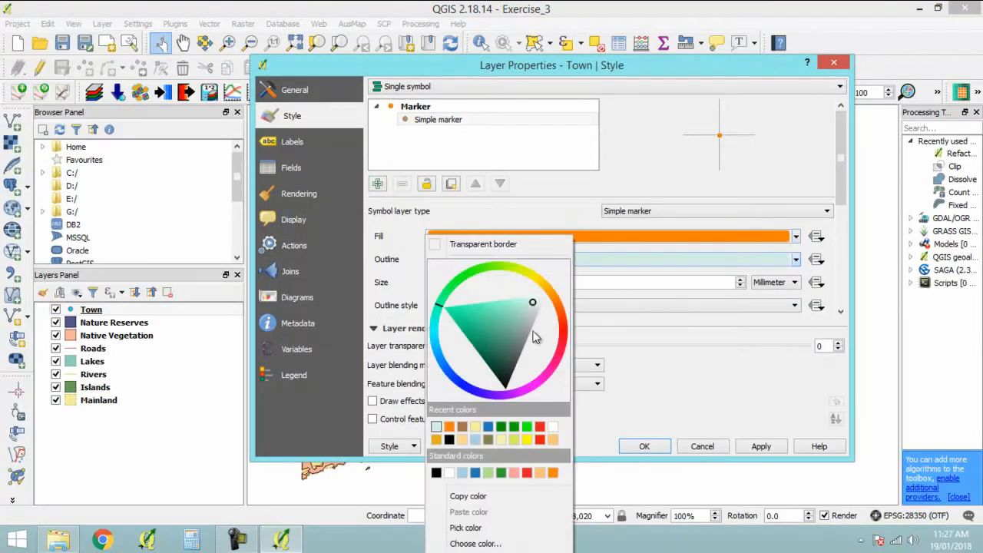
click(548, 292)
click(737, 379)
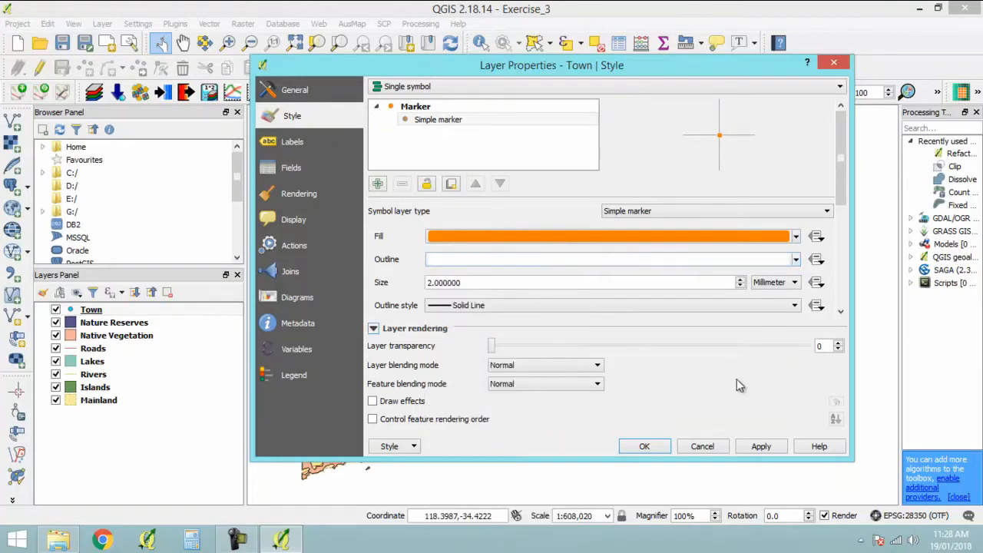
- Set the Town marker's size to 4 mm and its outline width to 1 mm, and accept the style
double_click(505, 283)
text(4)
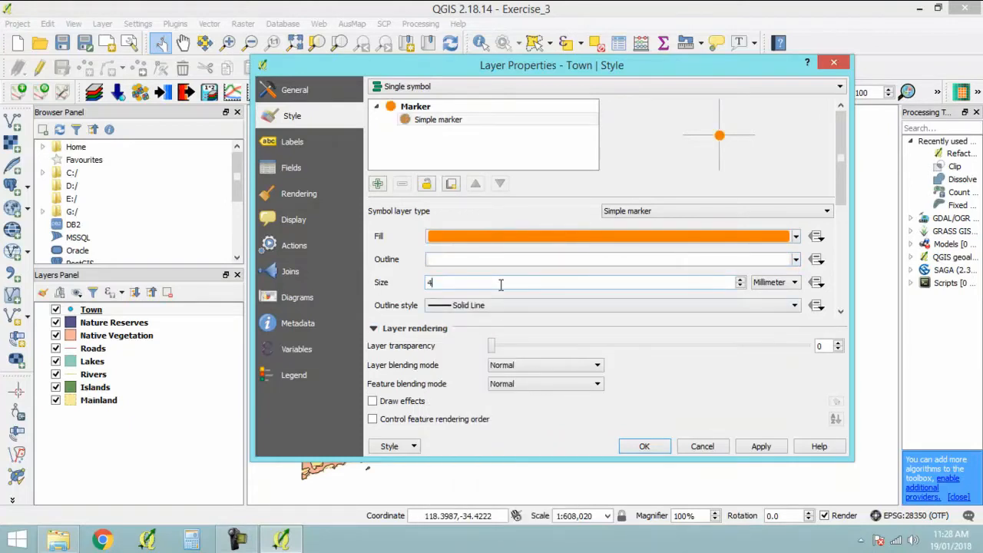
key(Tab)
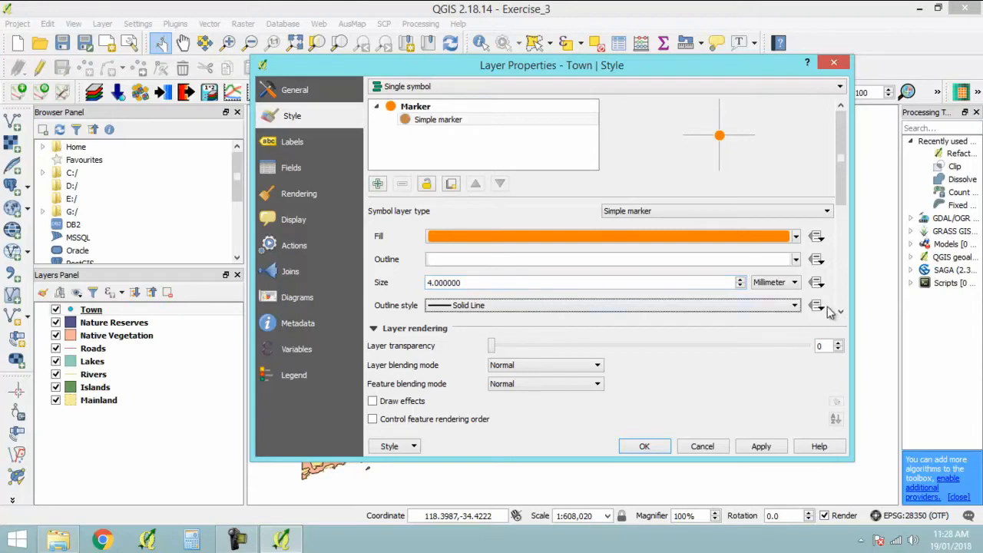
scroll(832, 311, down, 3)
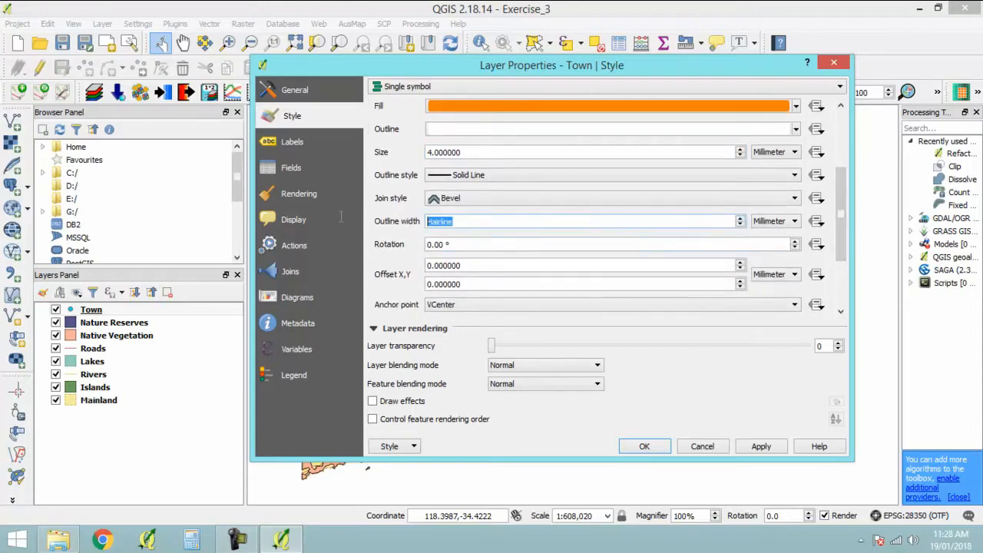
double_click(473, 221)
text(1)
key(Tab)
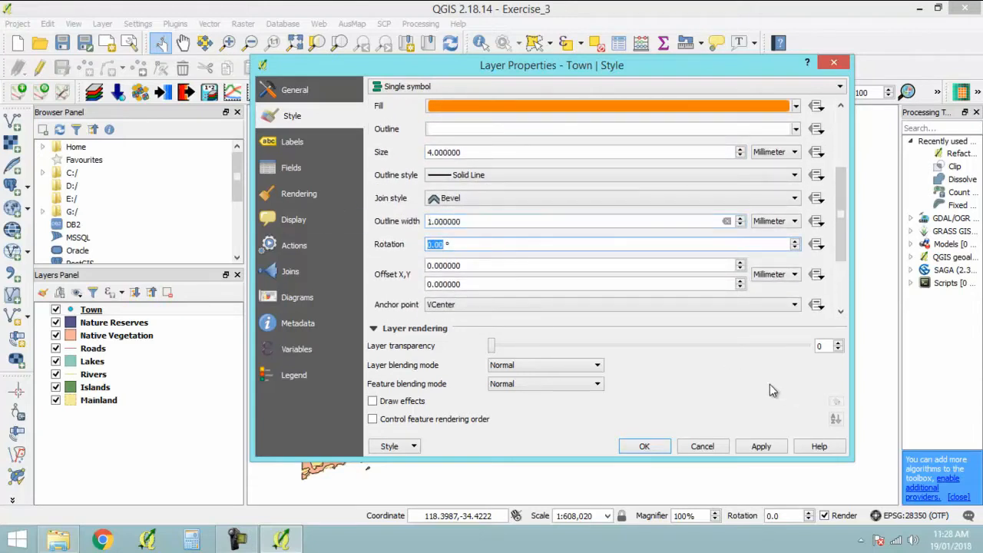
click(649, 445)
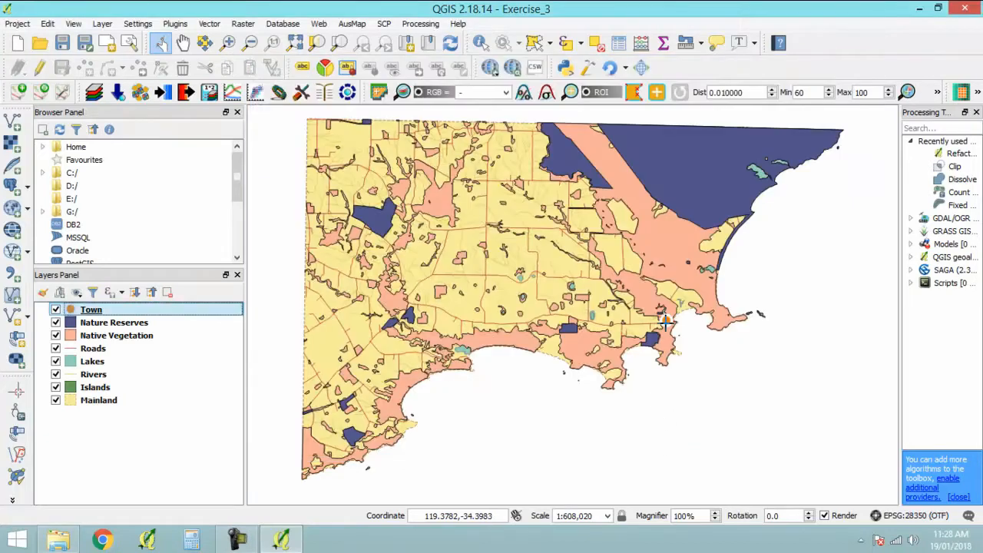
- Set the fill style of the Lakes layer's simple fill to Dense 1
click(106, 363)
double_click(106, 365)
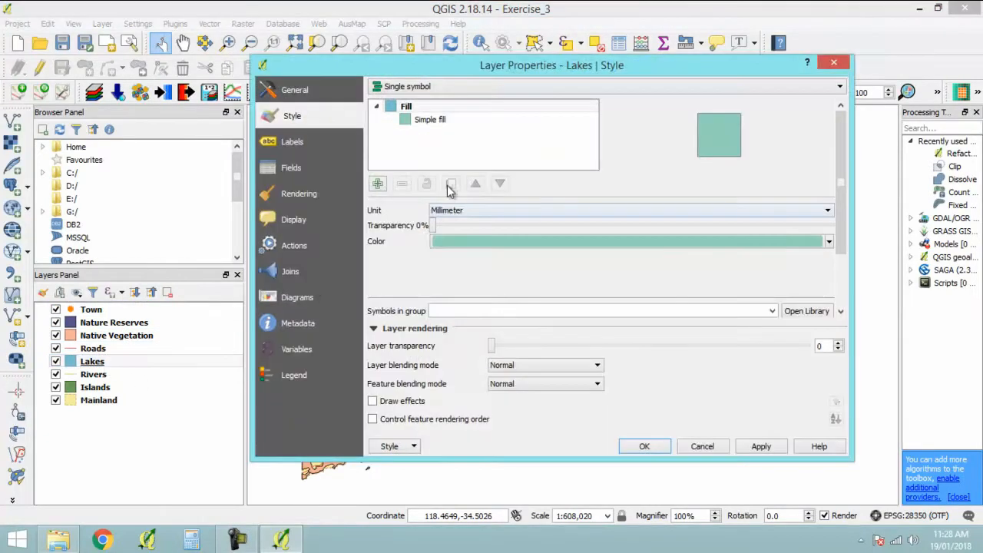
click(450, 123)
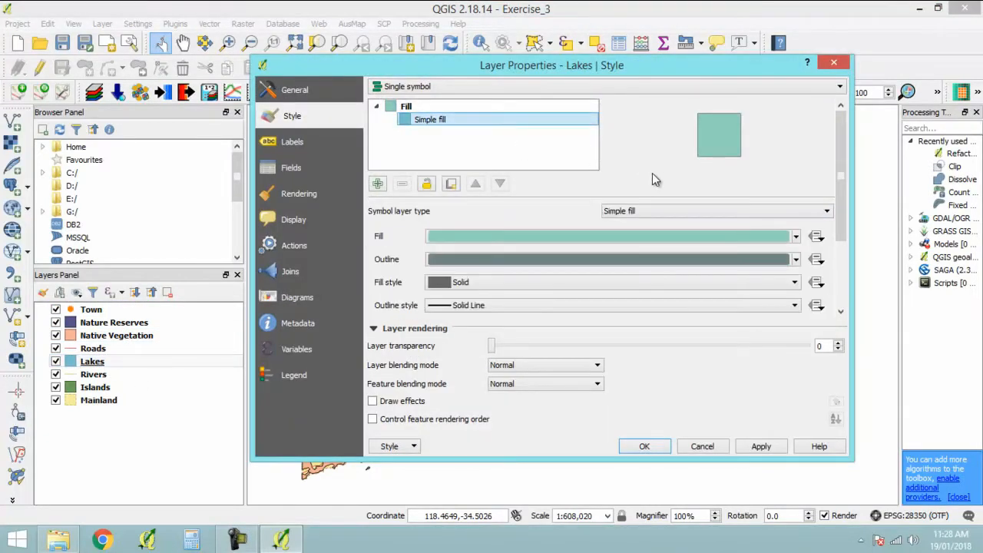
scroll(845, 190, down, 2)
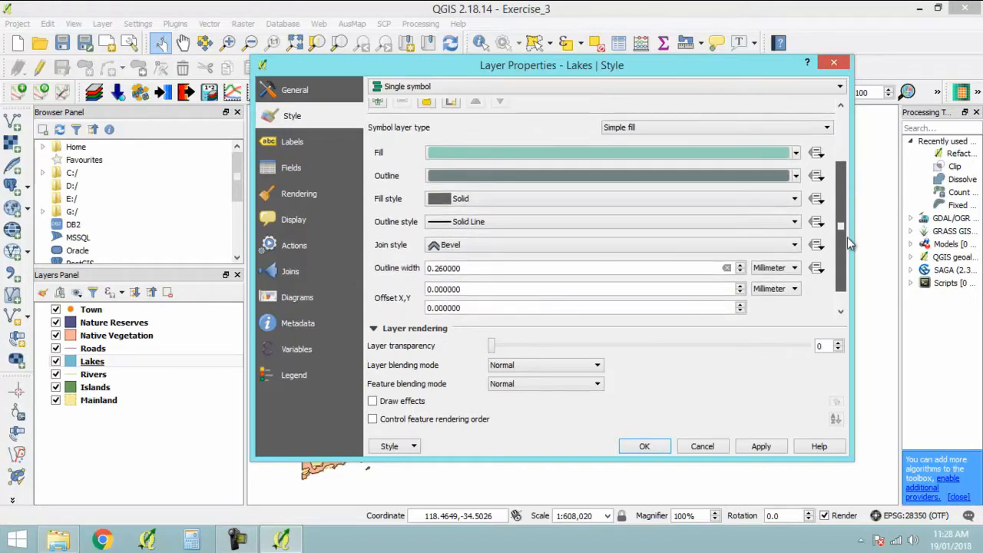
click(791, 198)
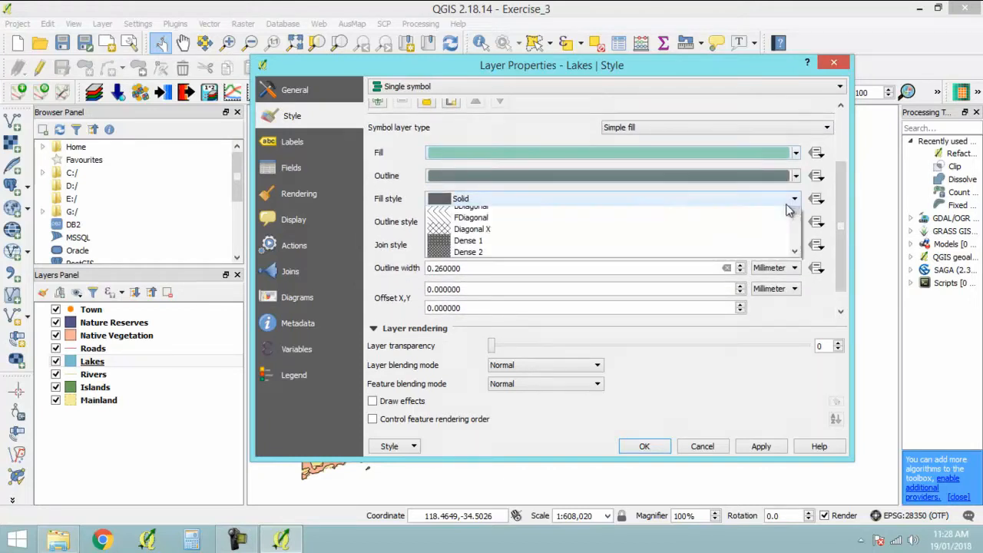
scroll(494, 280, down, 1)
scroll(493, 275, down, 1)
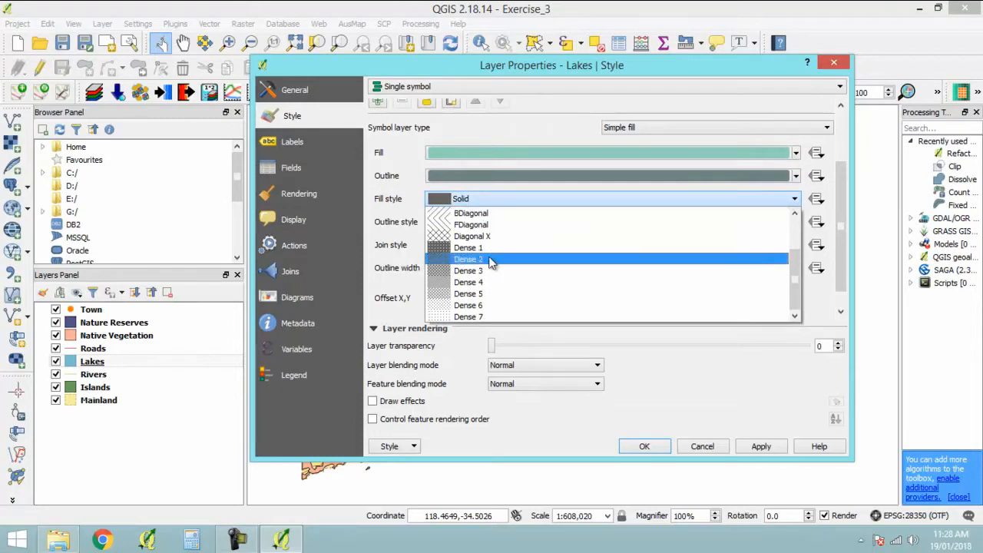
click(487, 248)
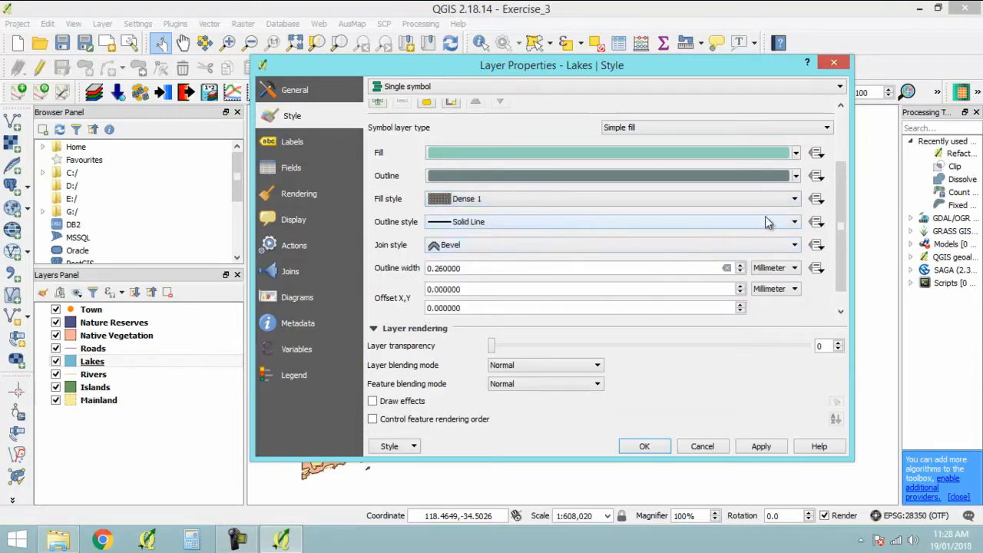
- Set the outline style of the Lakes layer's simple fill to No Pen and accept the layer's style
click(788, 229)
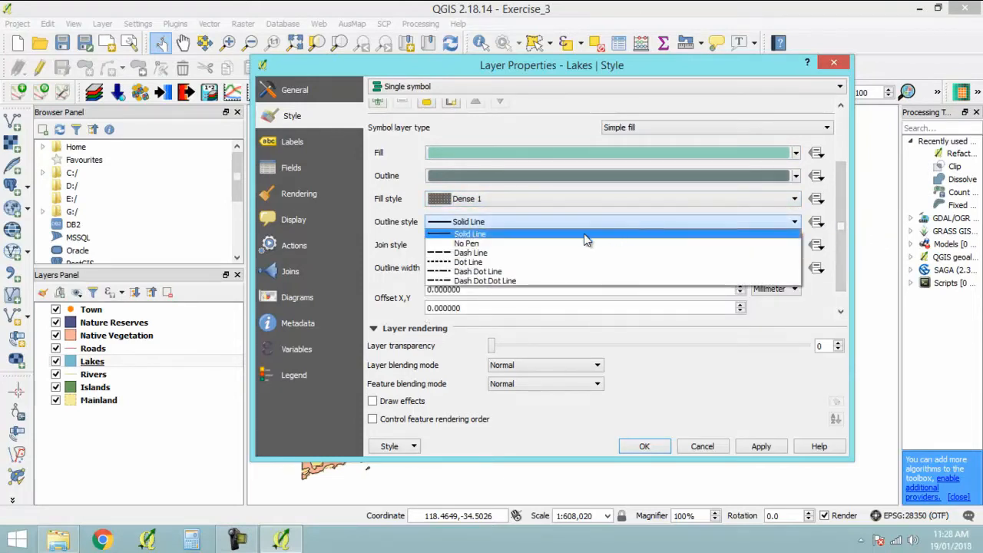
click(528, 241)
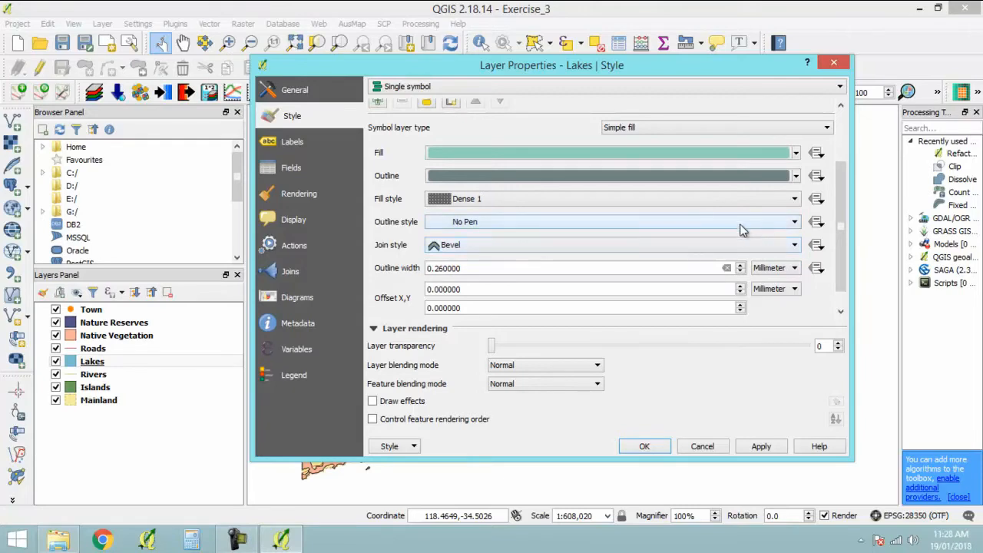
click(638, 449)
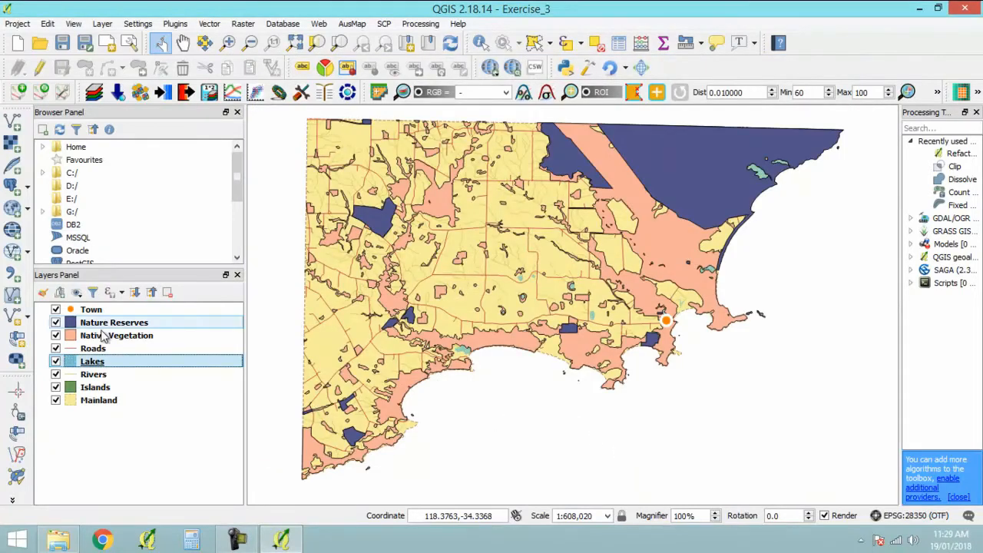
- Set the Rivers layer's simple line colour to red 166, green 206, blue 227 and accept the layer's style
double_click(93, 374)
click(432, 119)
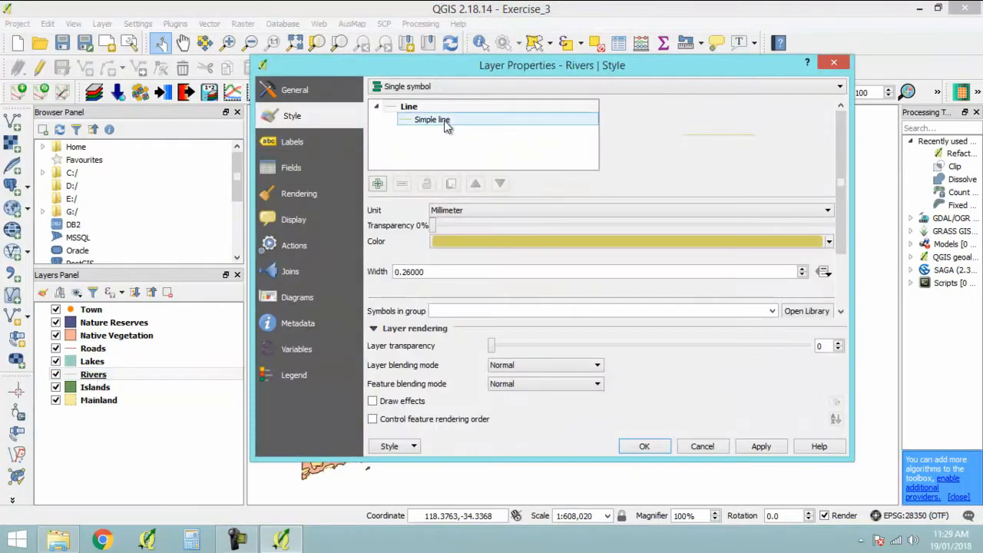
click(696, 238)
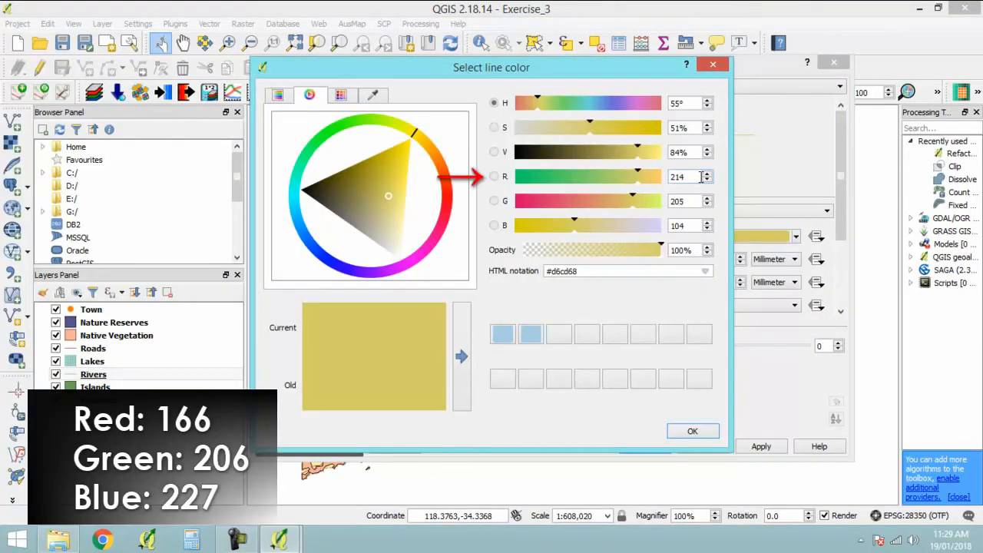
double_click(684, 177)
text(166)
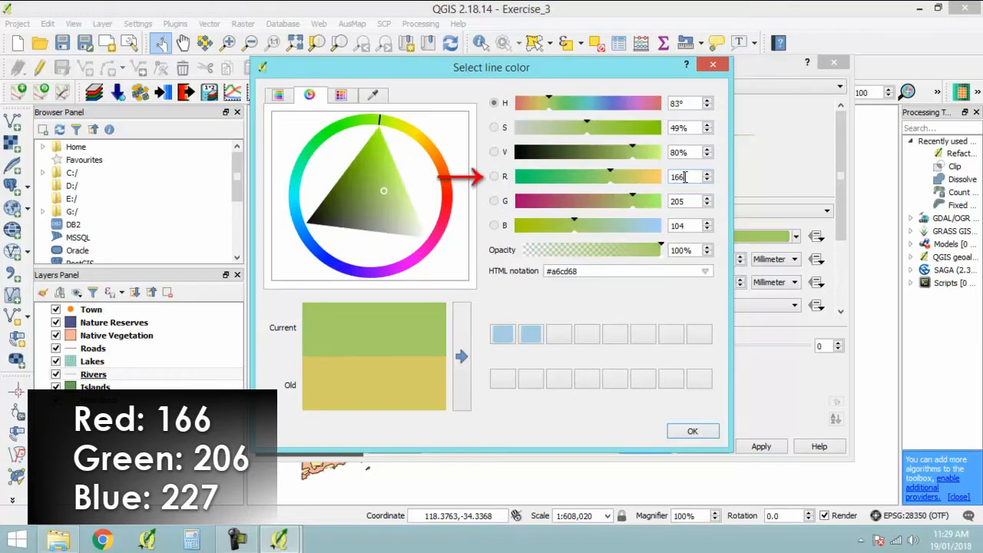
key(Tab)
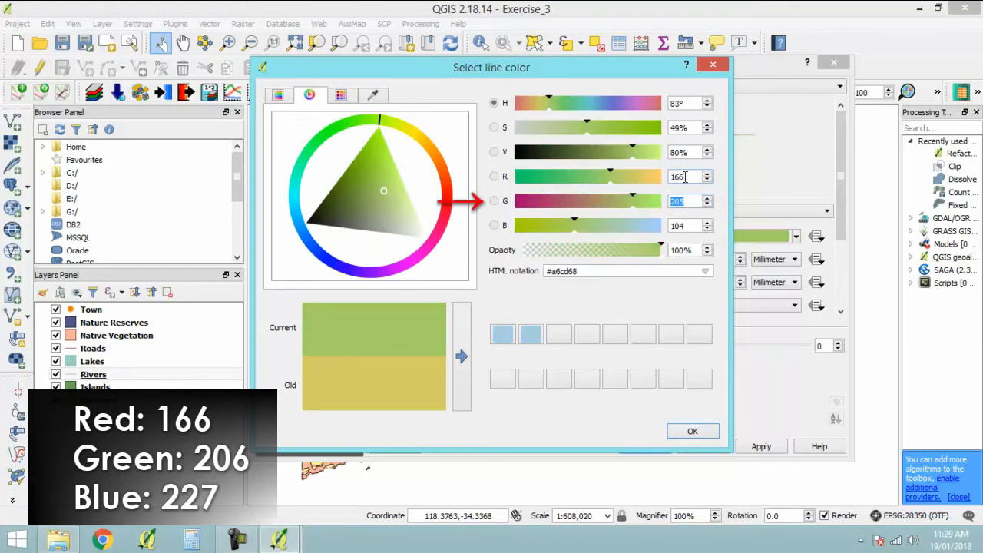
text(206)
key(Tab)
text(227)
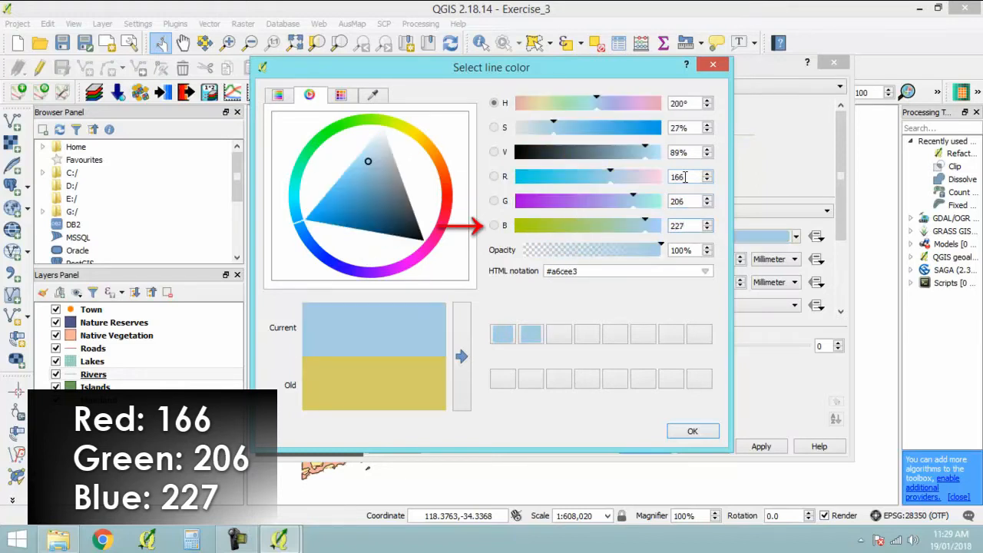
key(Tab)
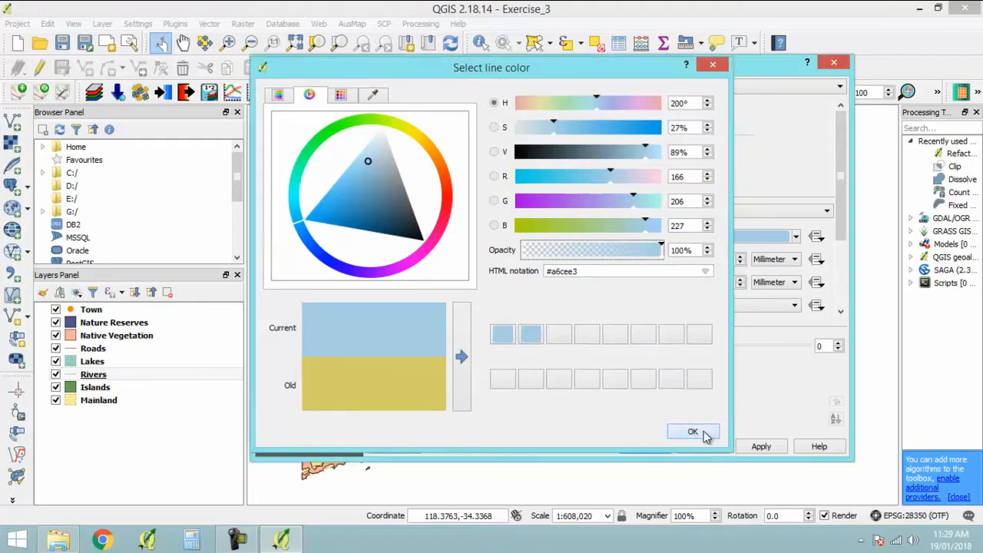
click(701, 433)
click(643, 446)
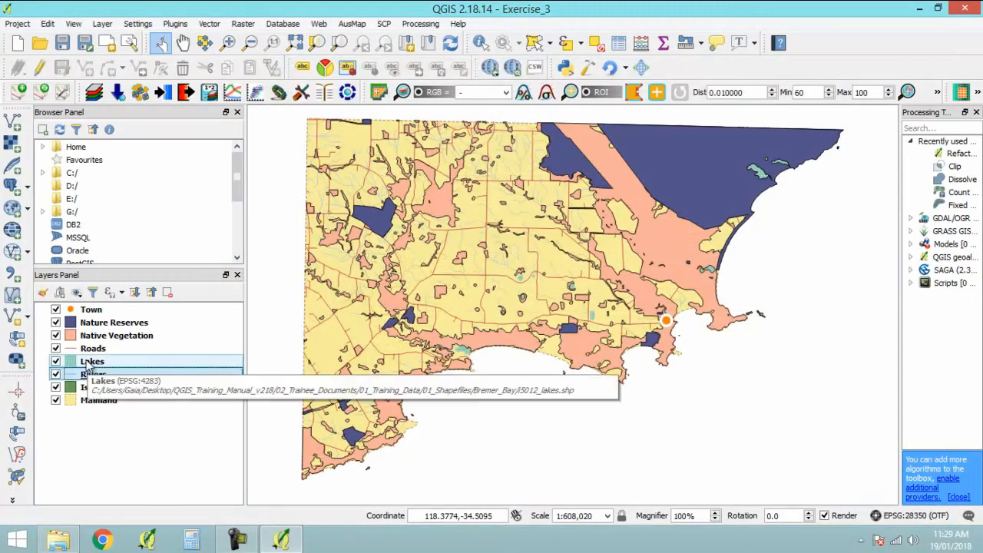
- Apply the wine symbol to the Native Vegetation layer with 31% symbol transparency, and accept the style
click(115, 336)
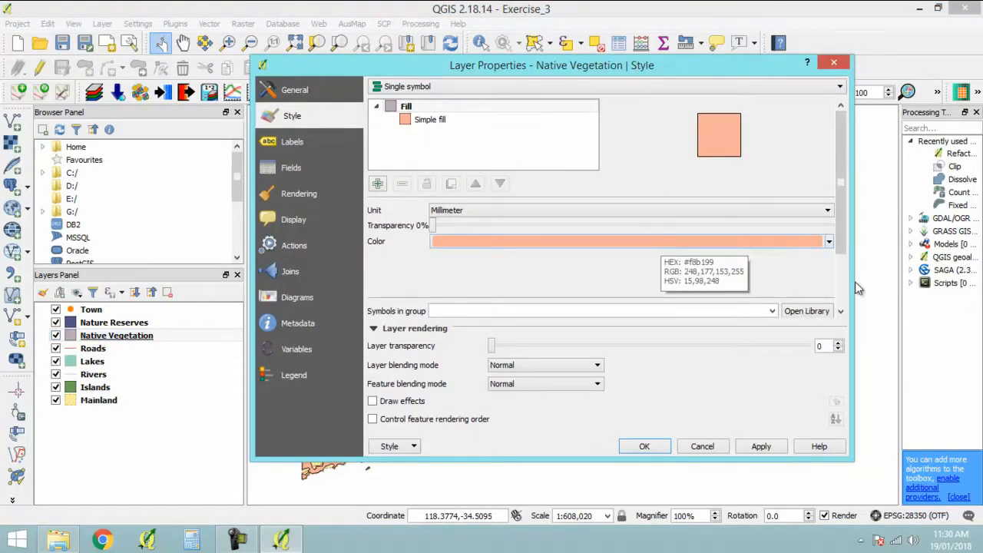
drag(842, 247, 852, 300)
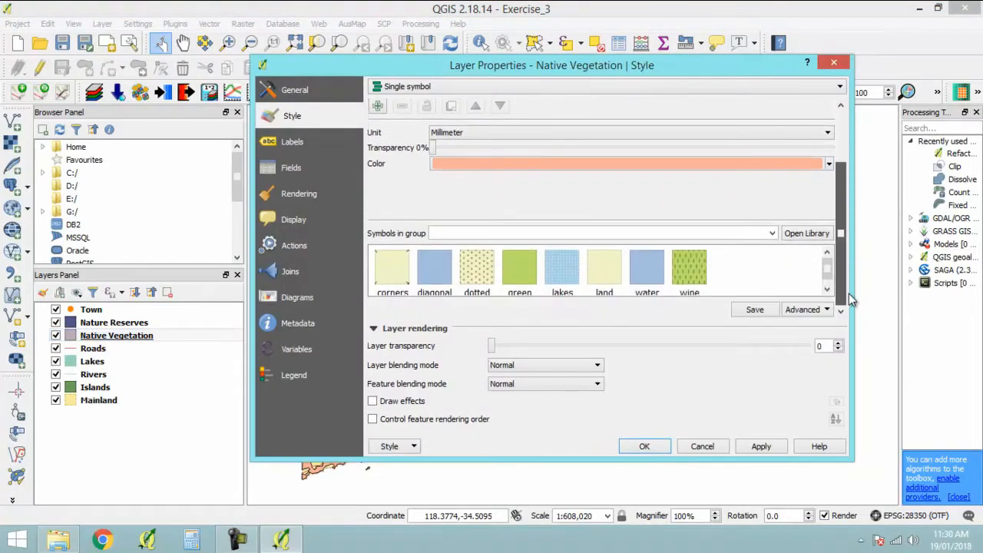
drag(845, 460, 844, 506)
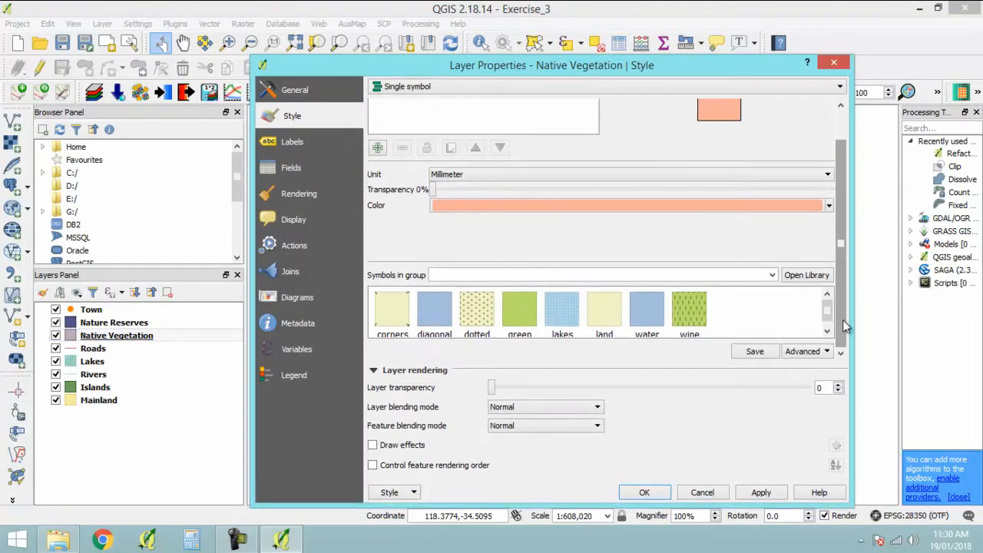
click(696, 309)
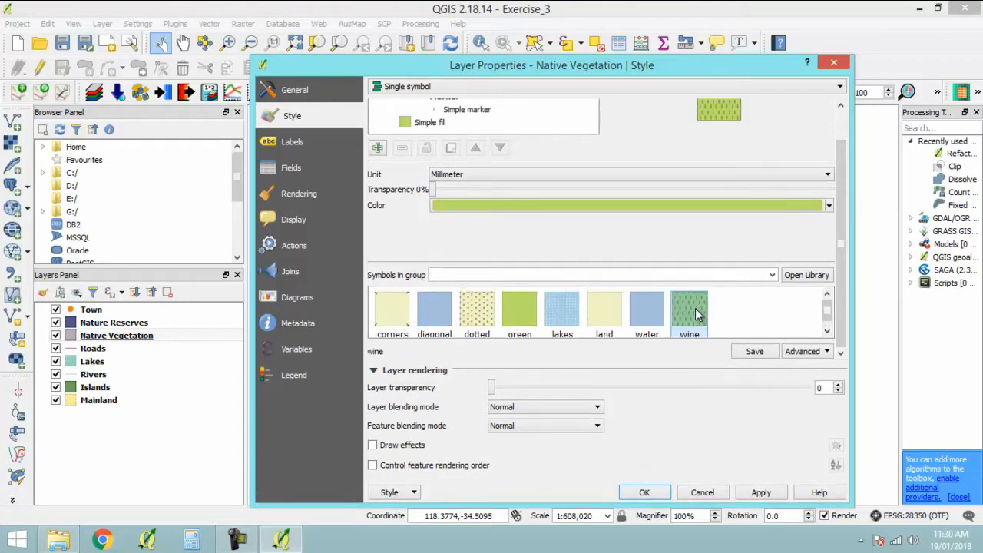
drag(435, 194, 558, 192)
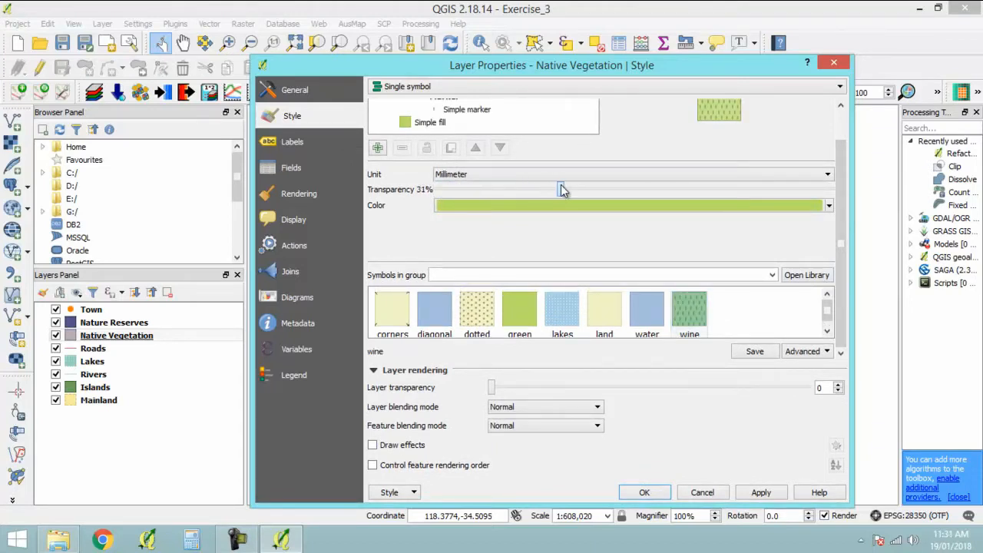
click(645, 493)
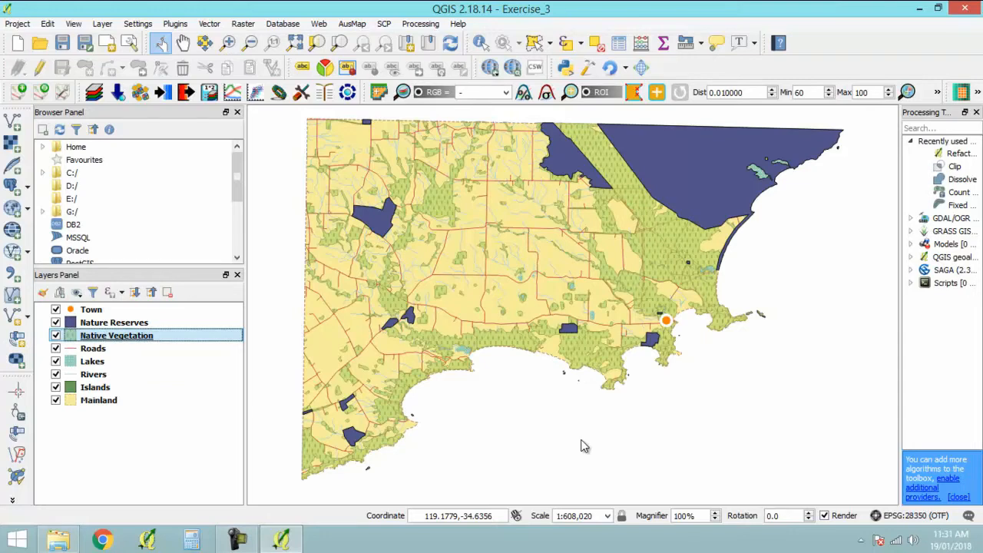
- Start a symbol import from a file in the Style Manager
click(145, 28)
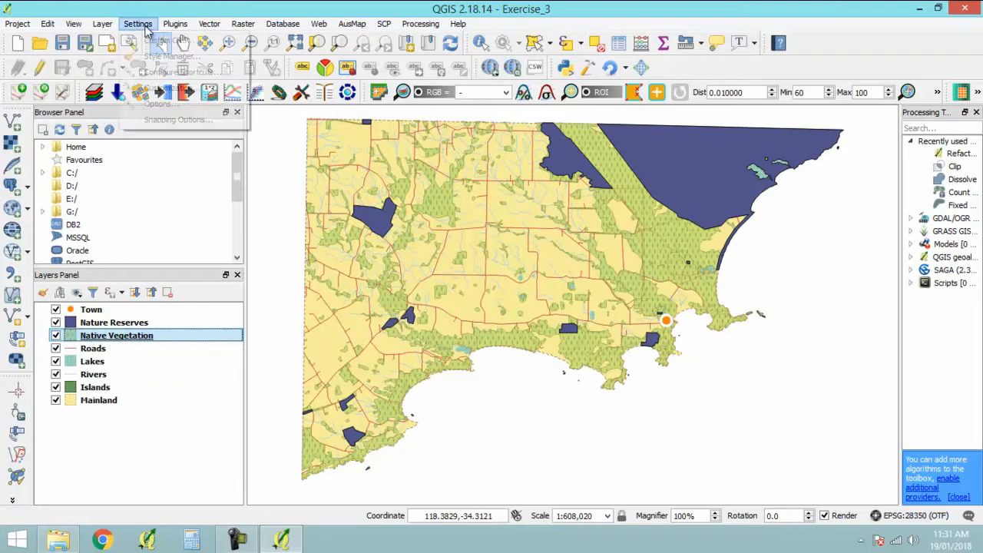
click(172, 56)
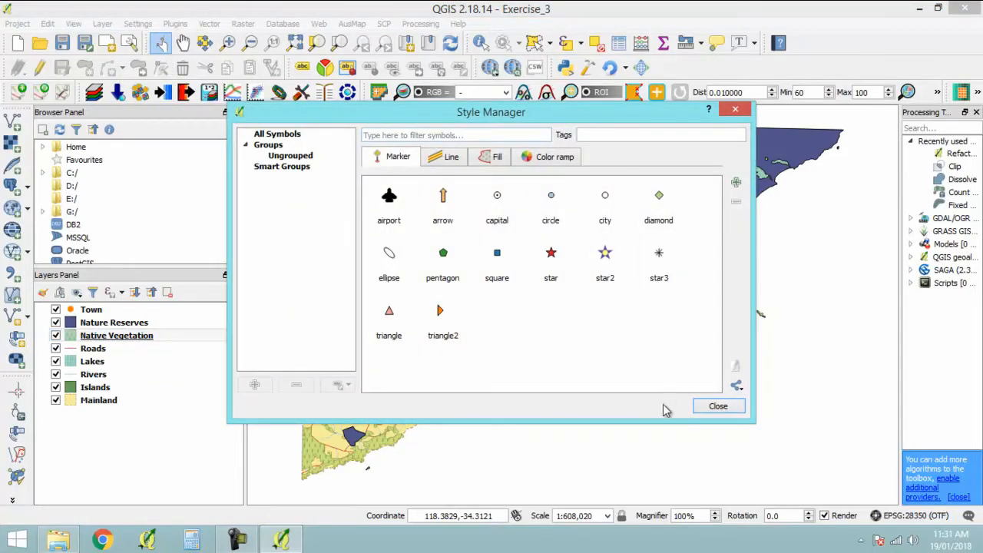
click(731, 385)
click(779, 453)
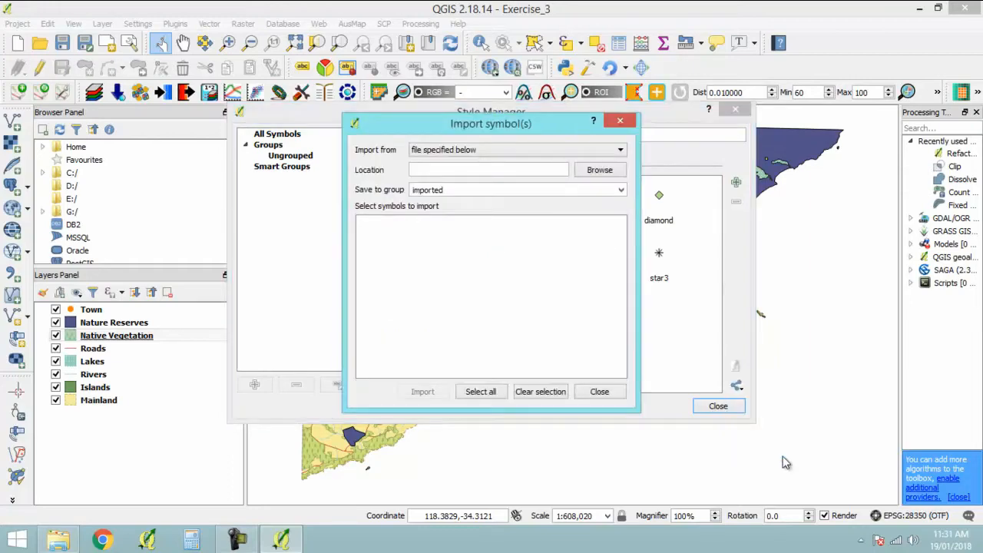
- Choose Styles.xml from the 01_Training_Data/05_Other folder as the file to import symbols from
click(603, 171)
click(321, 216)
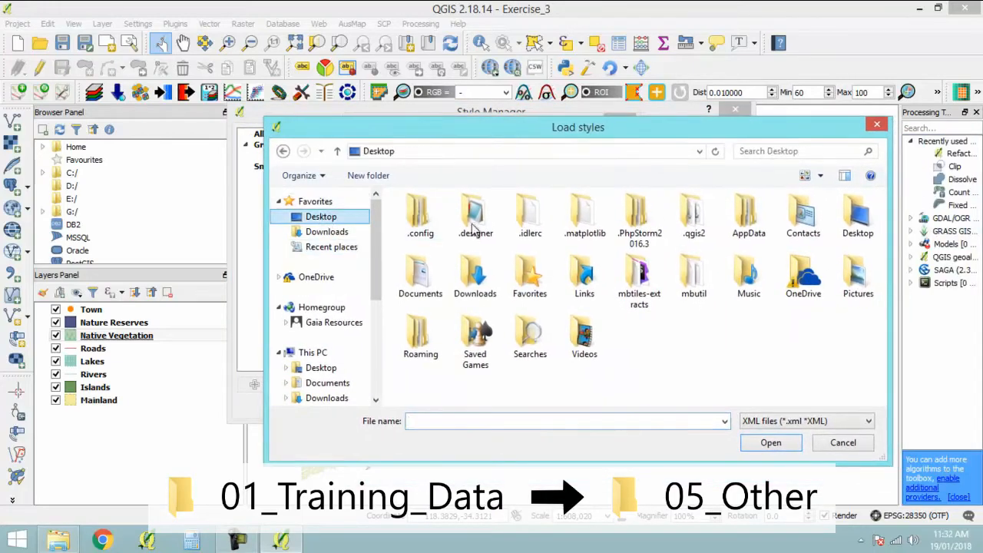
double_click(476, 371)
double_click(454, 233)
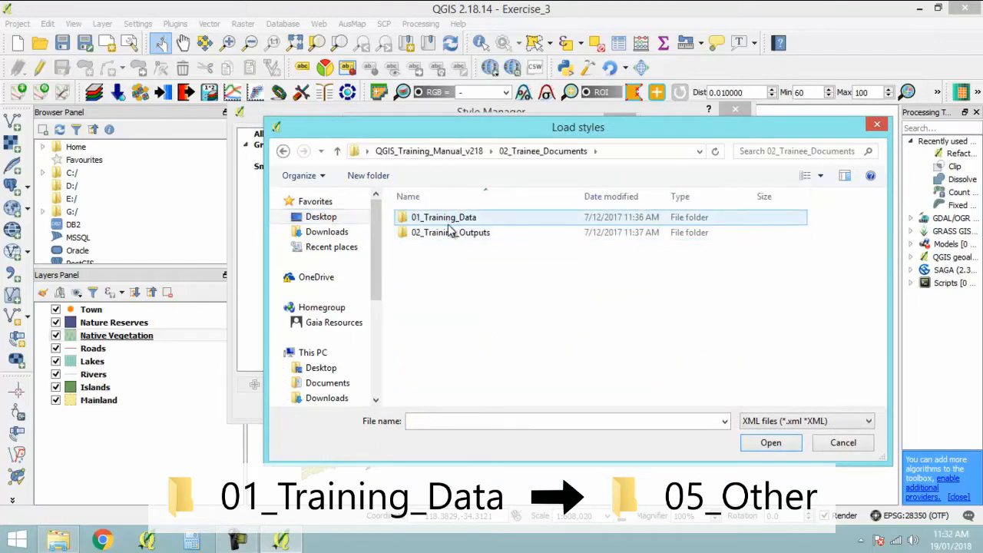
double_click(450, 219)
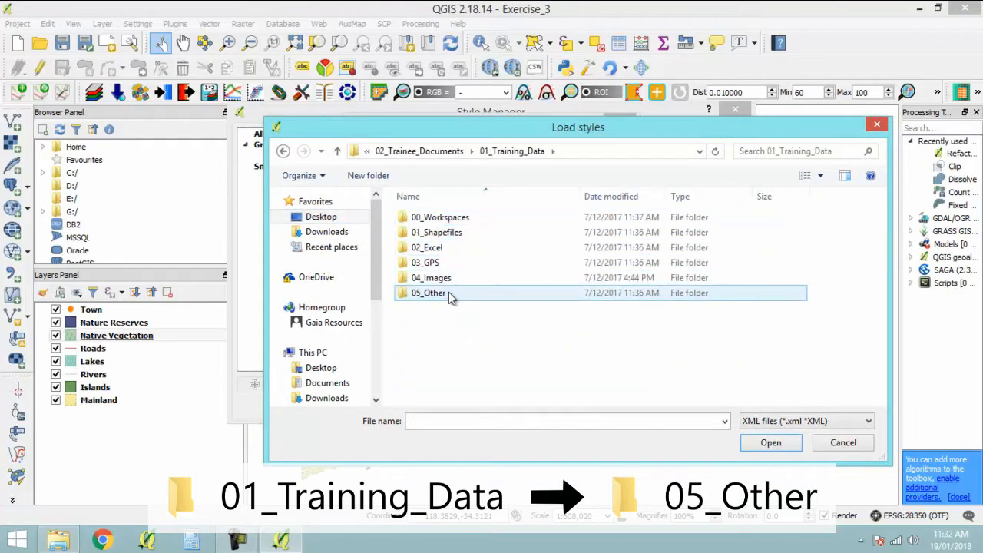
double_click(449, 293)
click(444, 234)
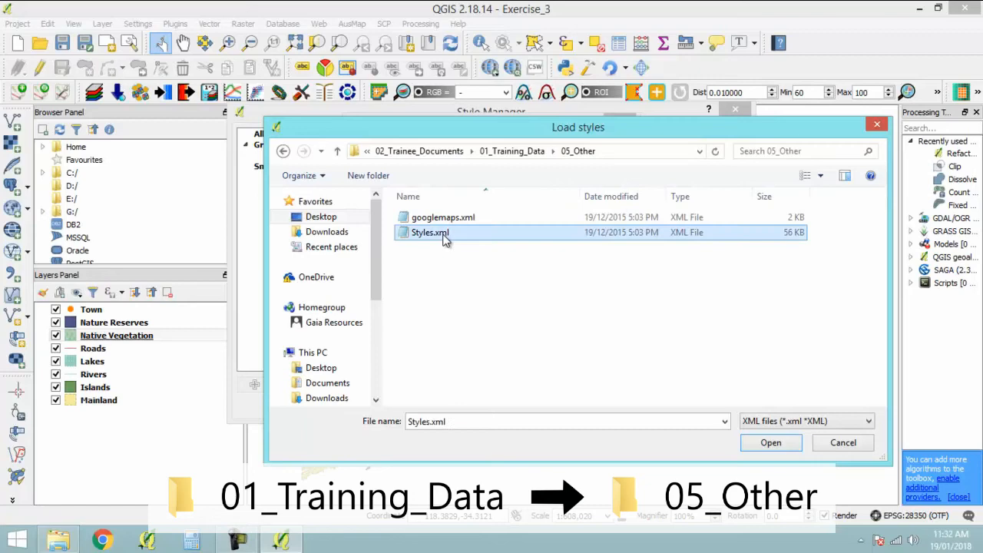
click(771, 443)
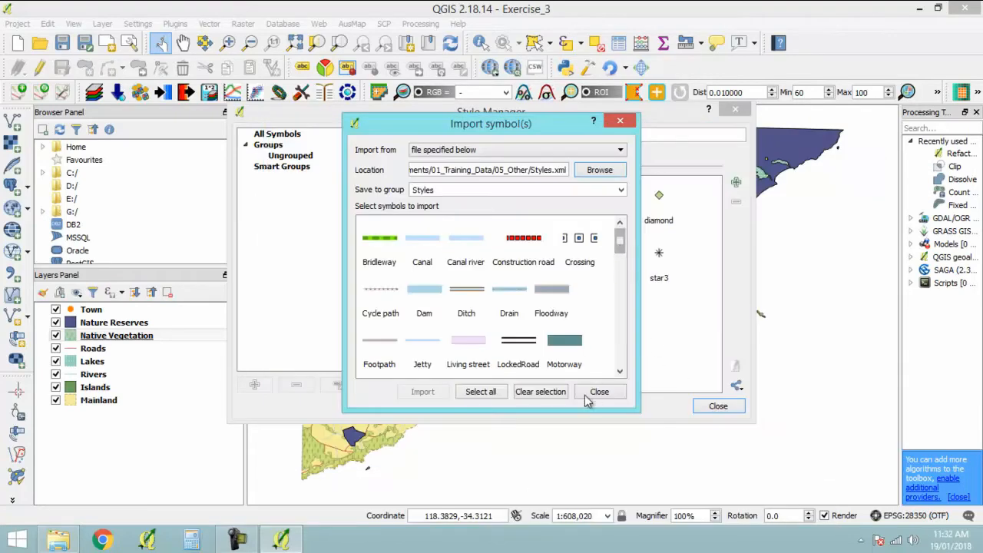
- Import all symbols of Styles.xml into the Styles group and close the Style Manager
click(492, 394)
scroll(621, 292, up, 10)
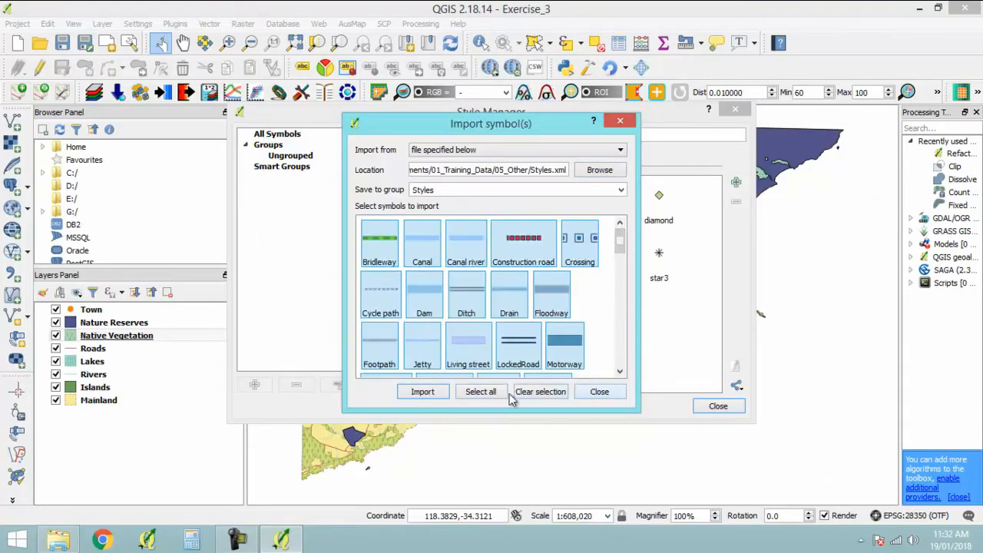
click(443, 392)
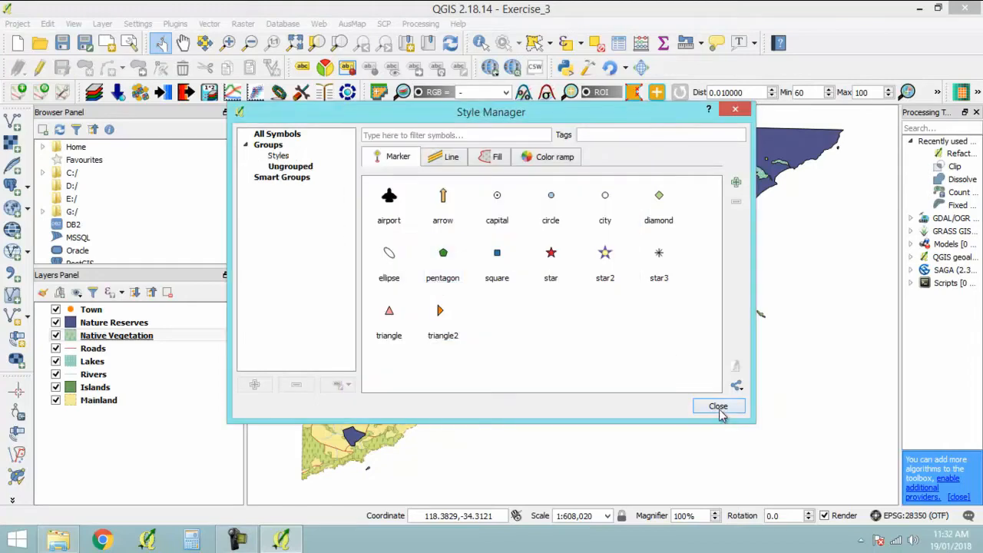
click(718, 408)
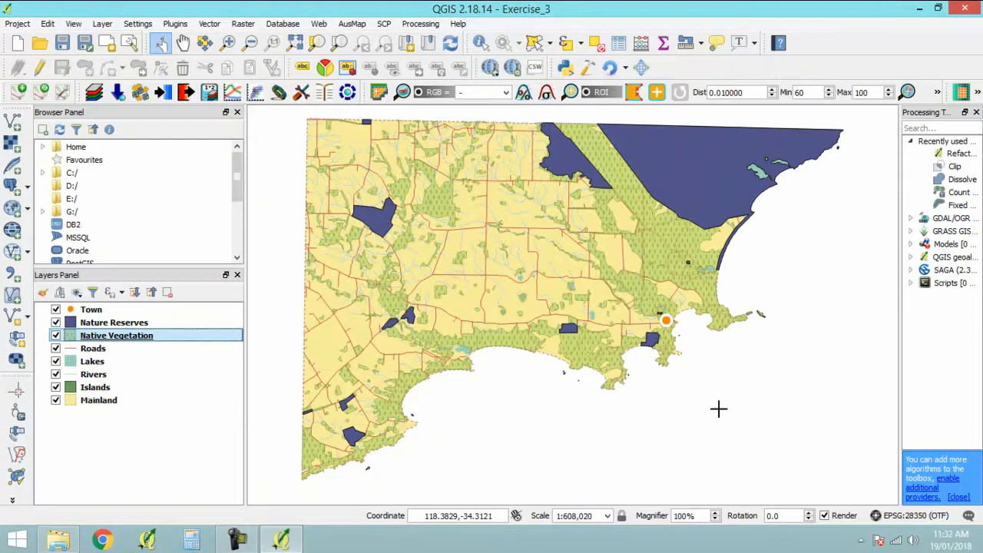
- Load the style file Nature_reserves_style.qml from 05_Other into the Nature Reserves layer and accept it
click(137, 323)
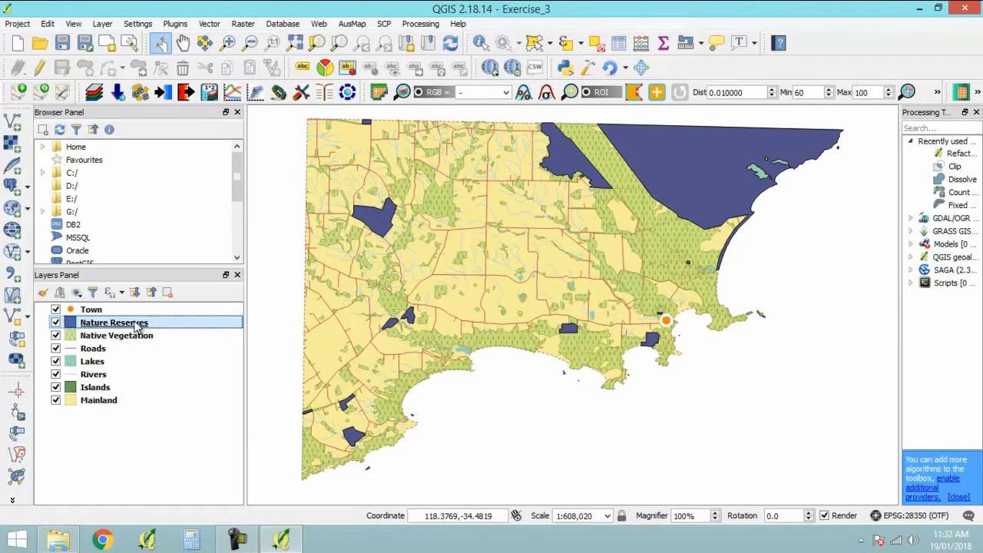
double_click(136, 324)
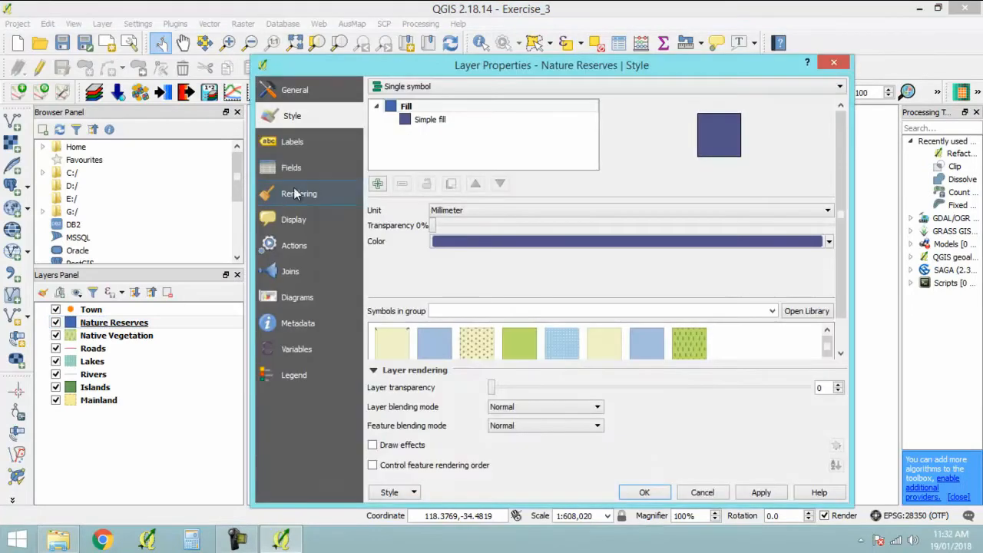
click(414, 494)
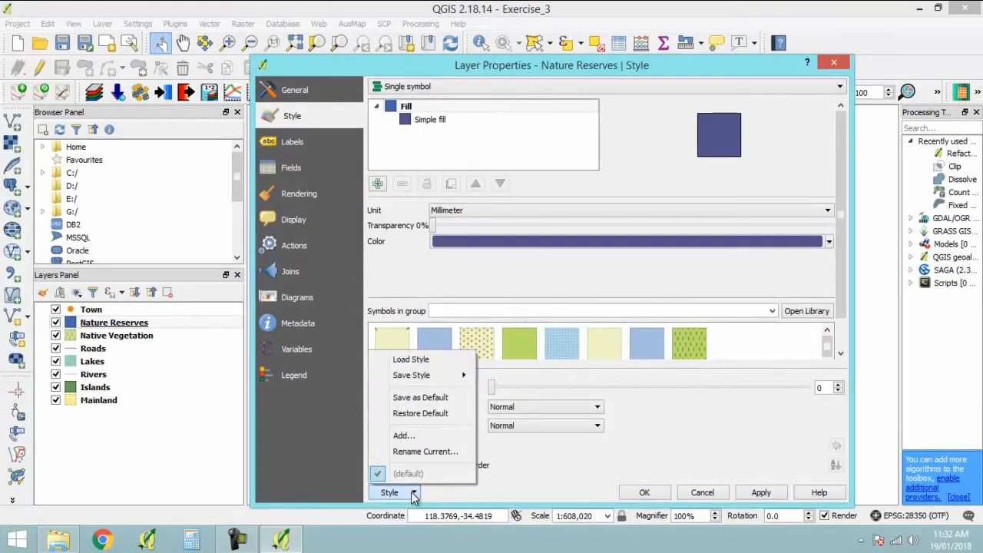
click(412, 359)
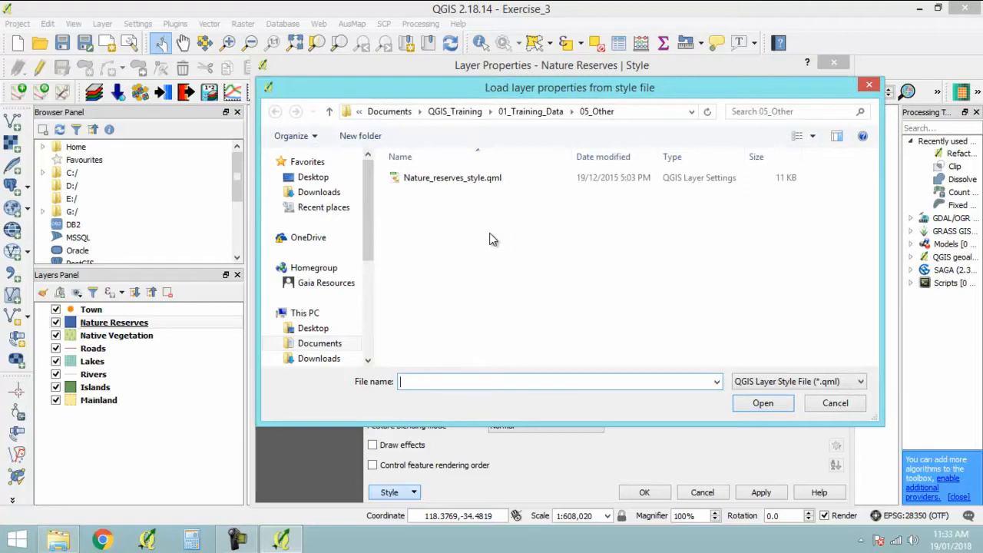
click(467, 178)
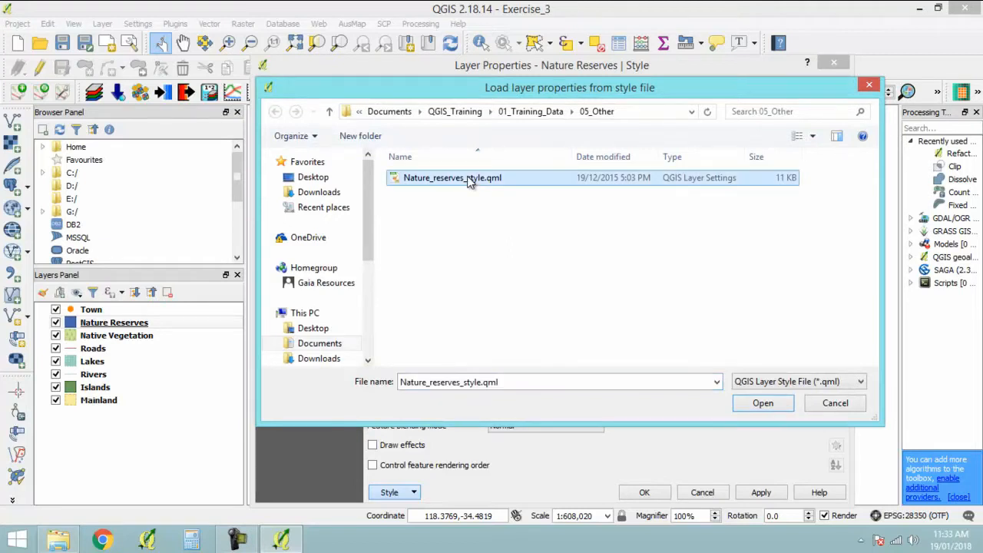
click(763, 402)
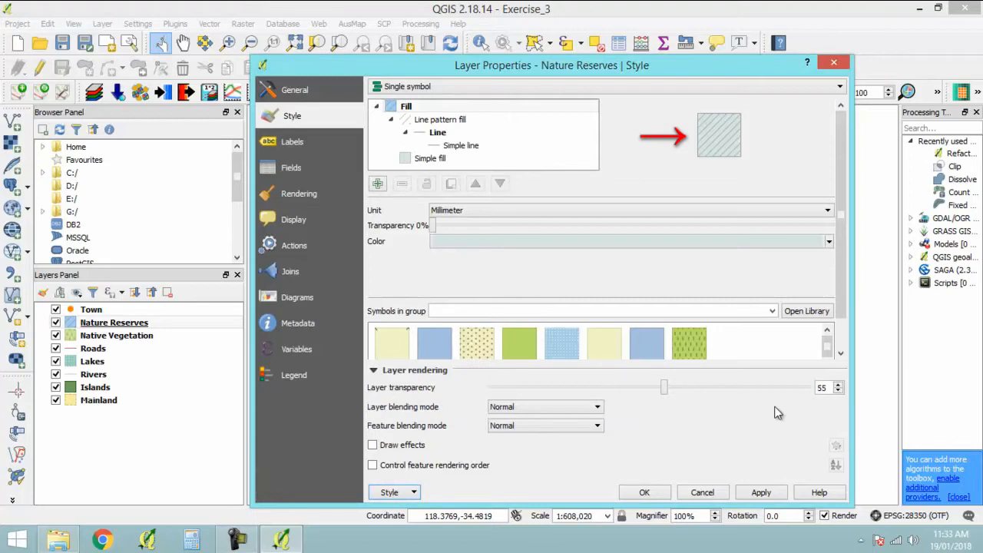
click(647, 493)
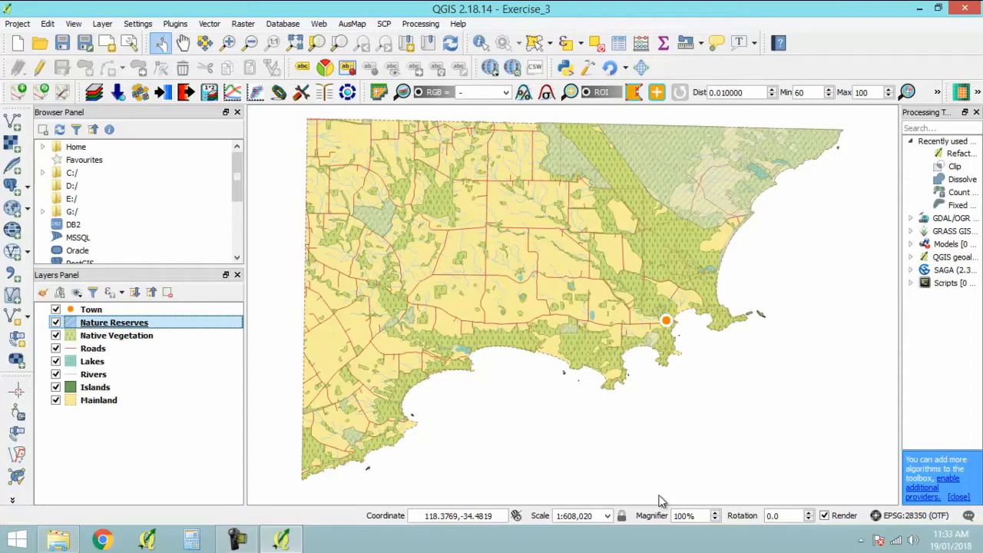
- Start saving the Nature Reserves style as a QGIS layer style file in the 02_Training_Outputs/04_Other folder
double_click(135, 324)
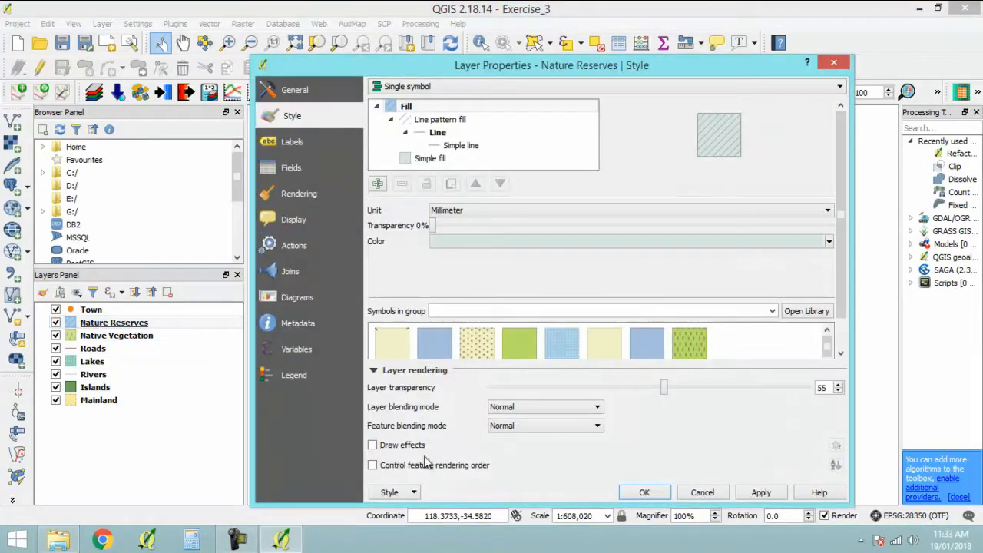
click(413, 494)
mouse_move(415, 375)
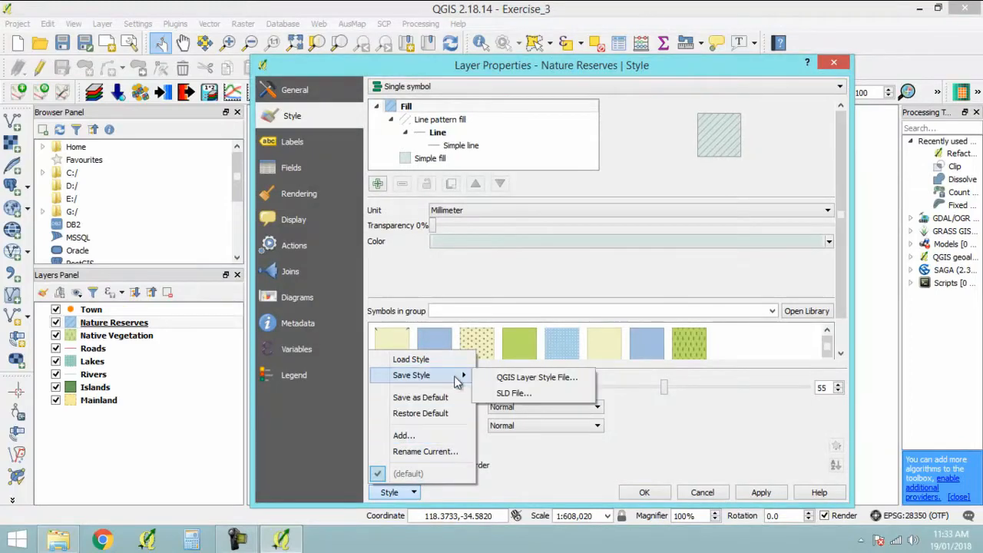
click(533, 377)
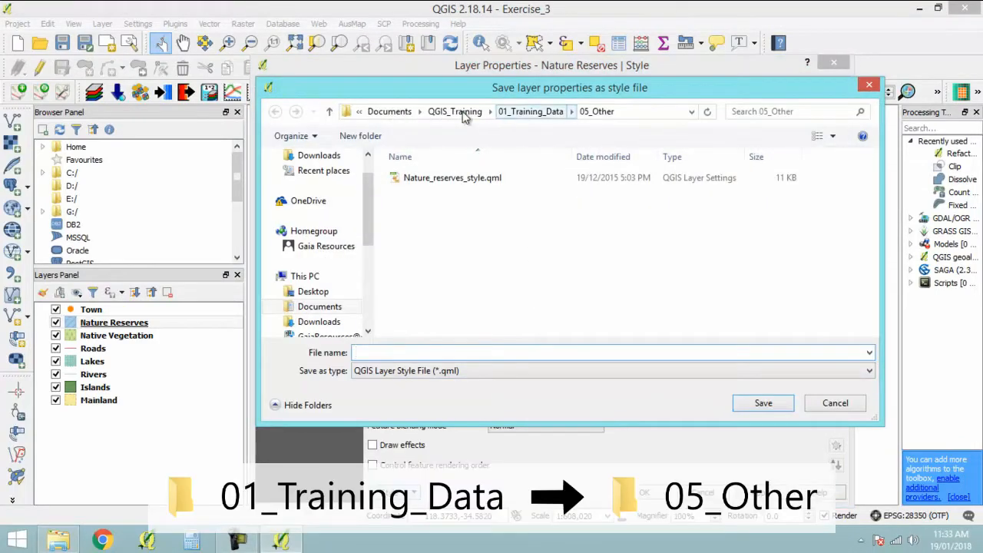
click(470, 112)
click(464, 199)
double_click(464, 199)
double_click(458, 240)
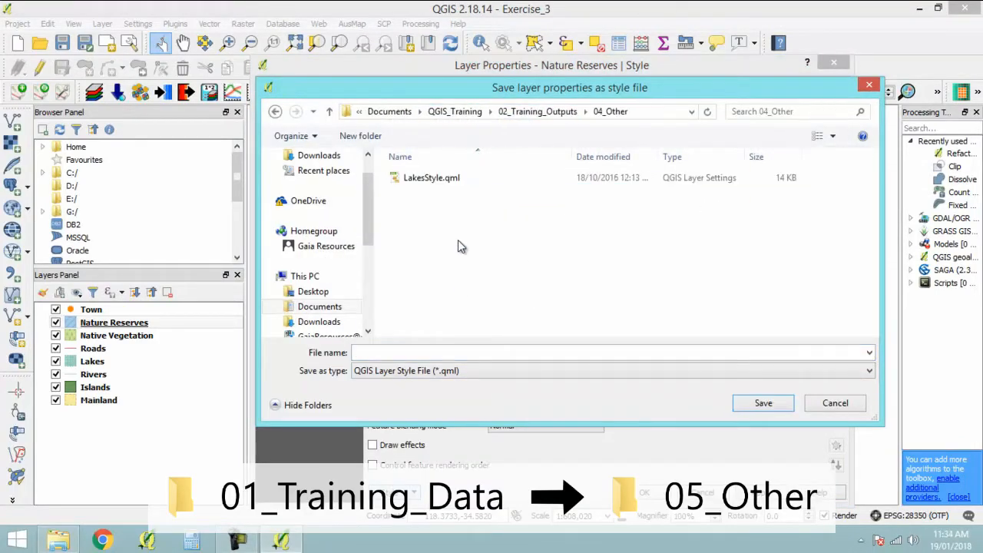
- Save the style file as NatureReservesStyle and accept the Nature Reserves layer properties
click(469, 354)
text(NatureRes)
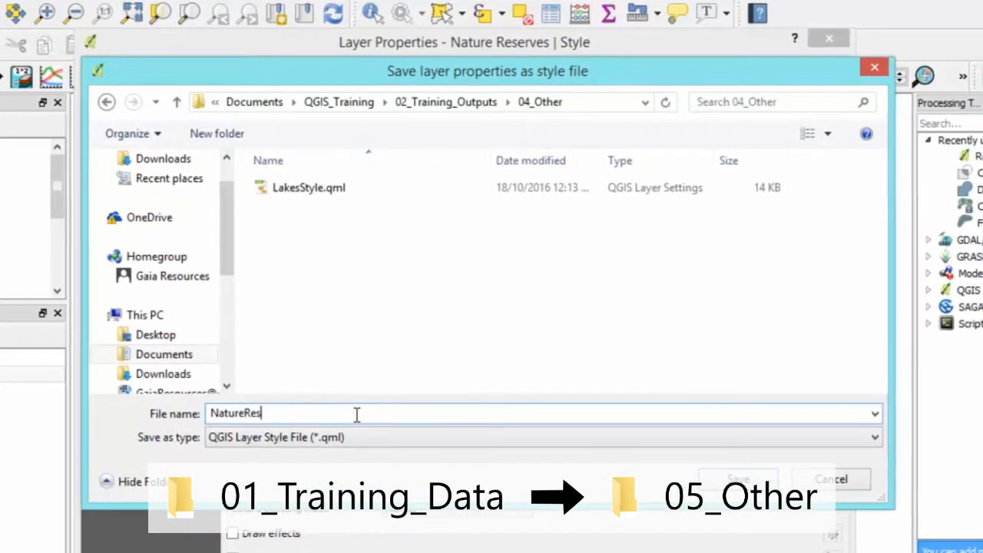
text(ervesStyle)
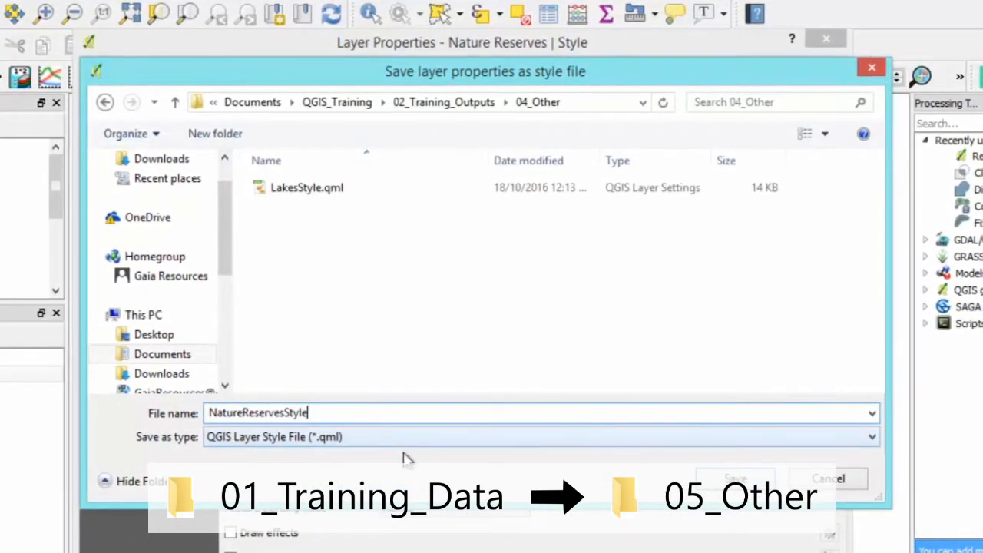
click(756, 481)
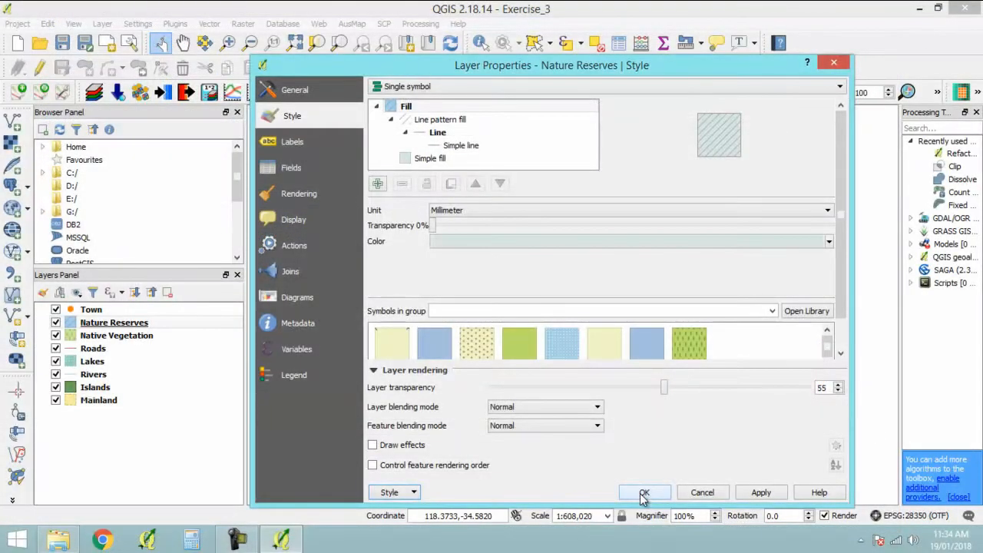
click(644, 494)
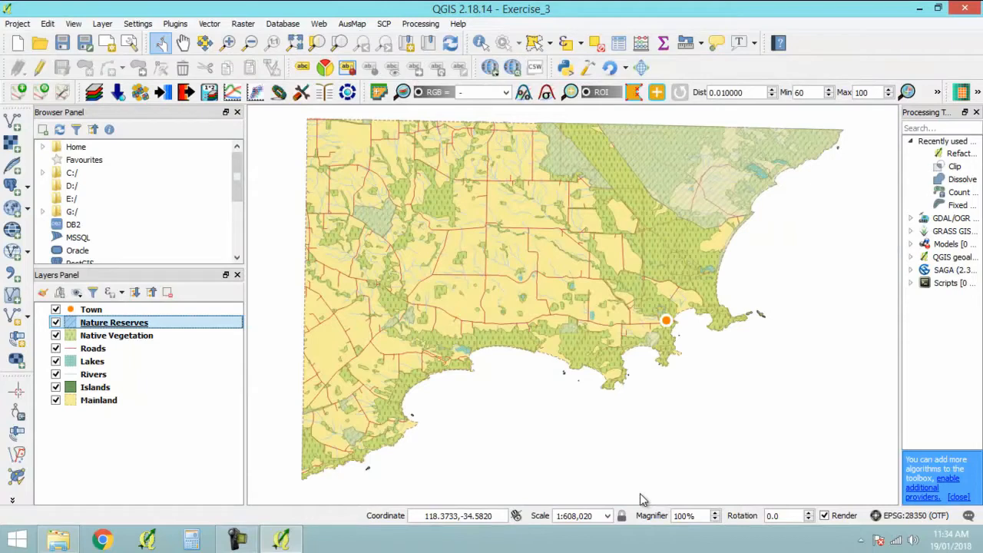
- Copy the Mainland layer's style and paste it onto the Islands layer
click(101, 405)
right_click(105, 407)
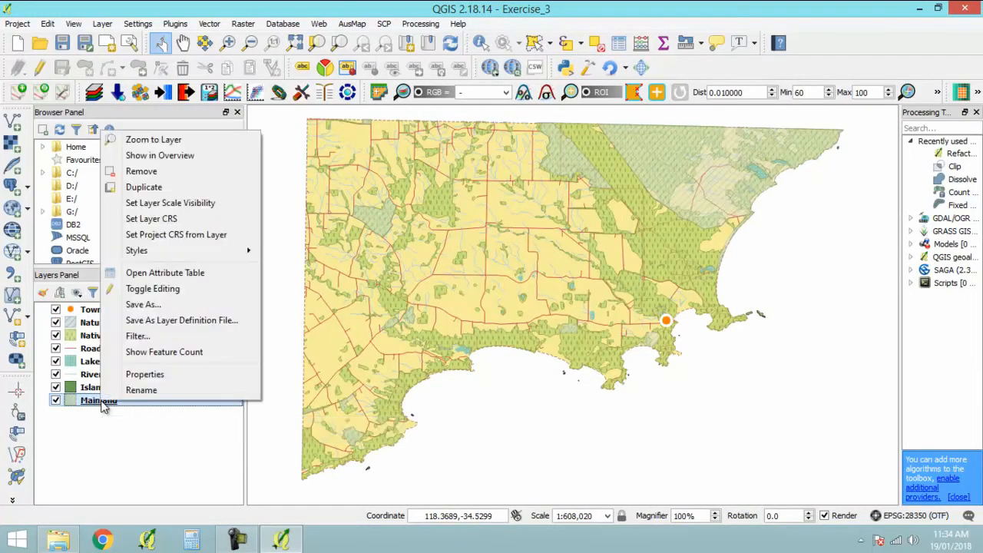
mouse_move(204, 252)
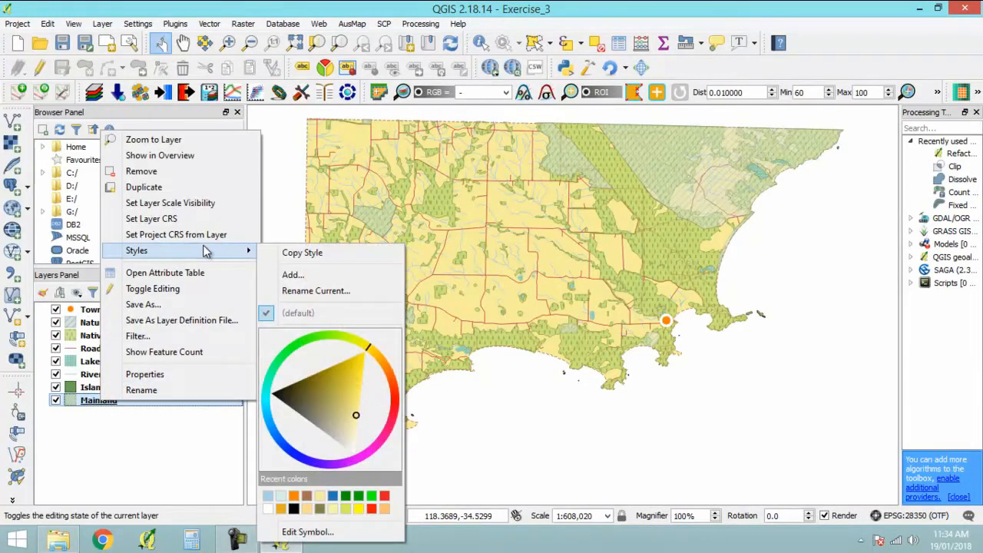
click(308, 252)
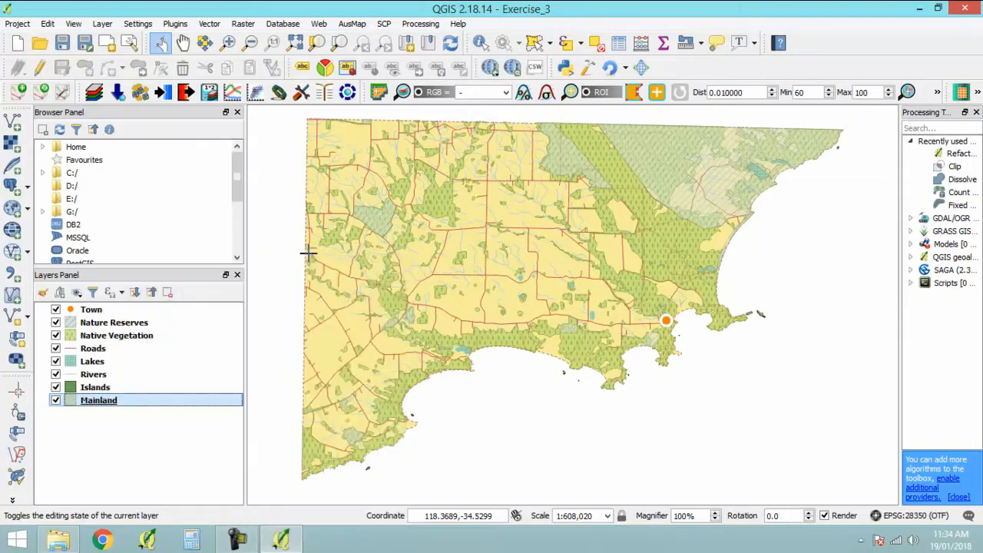
click(93, 375)
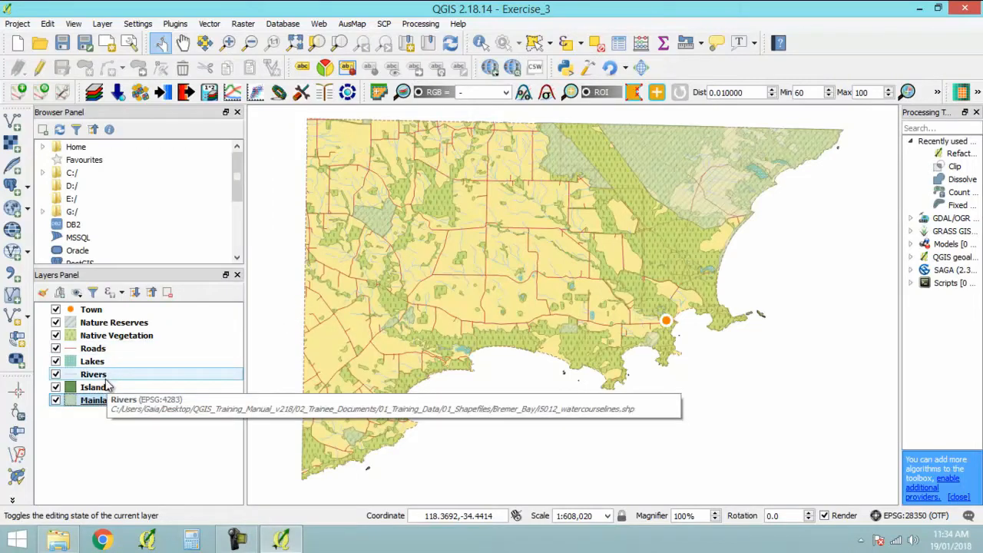
right_click(105, 385)
mouse_move(231, 238)
click(325, 253)
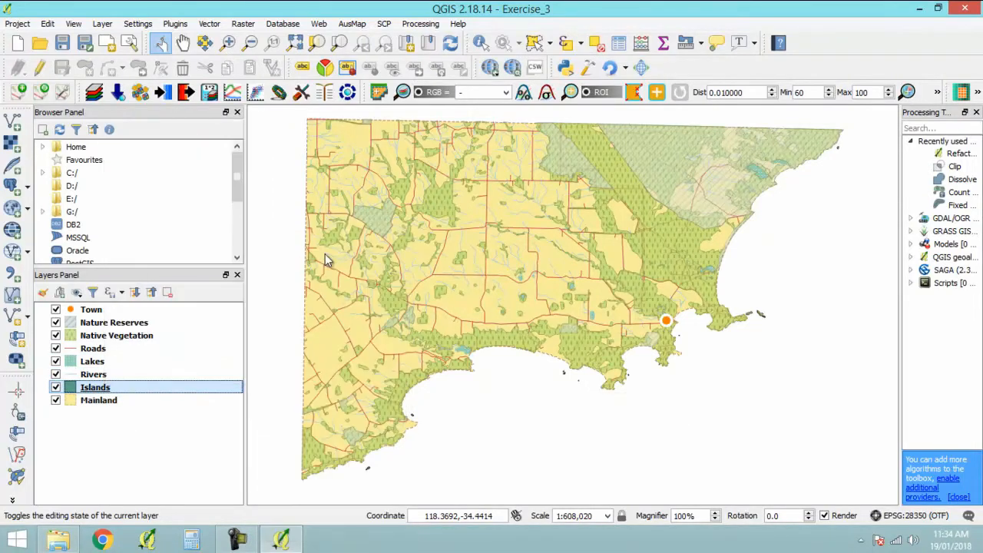
click(187, 458)
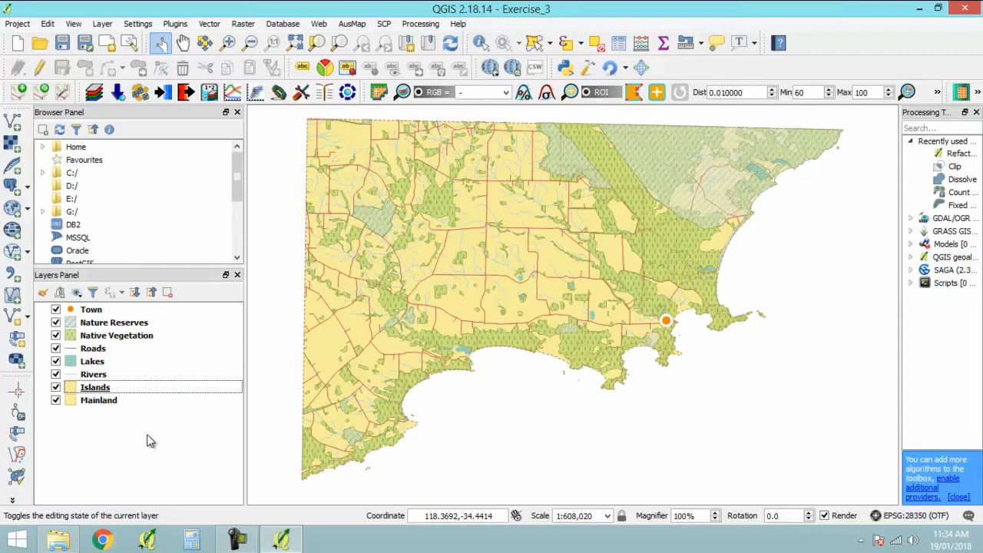
- Recolour the Islands layer to a dark blue of about #2020ab using the colour wheel in its style options
right_click(100, 388)
mouse_move(240, 244)
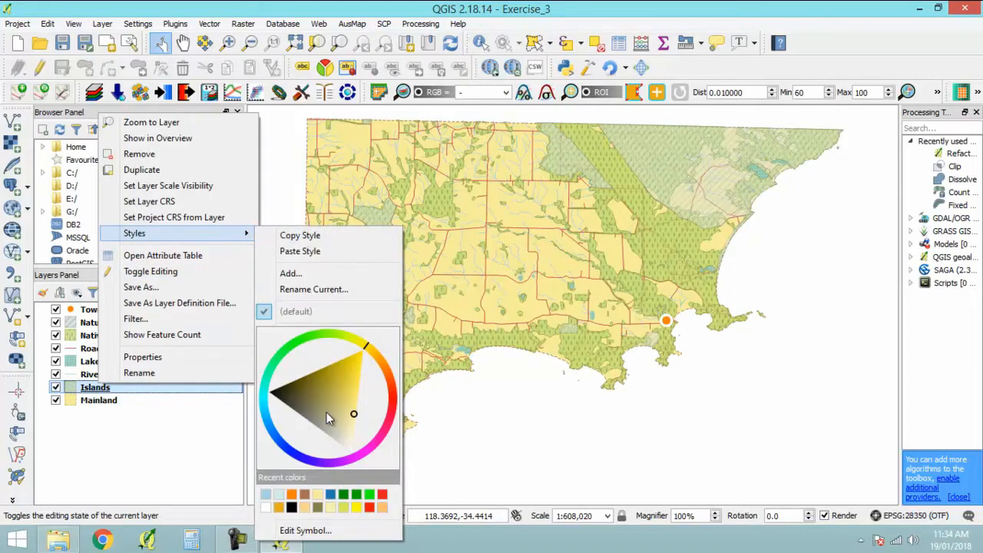
drag(393, 393, 318, 419)
click(551, 411)
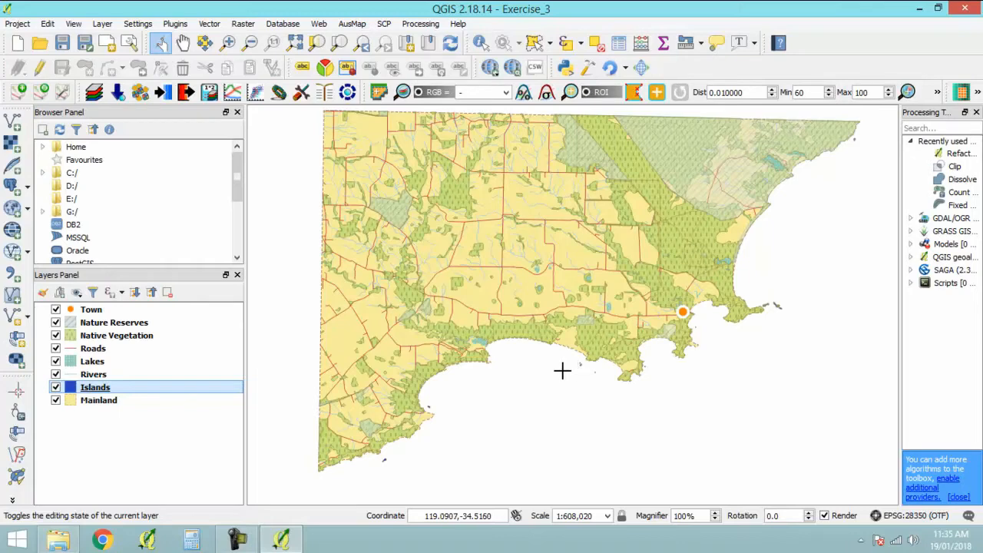
- Store the Islands layer's current blue fill as a custom colour swatch and accept the layer properties
right_click(103, 389)
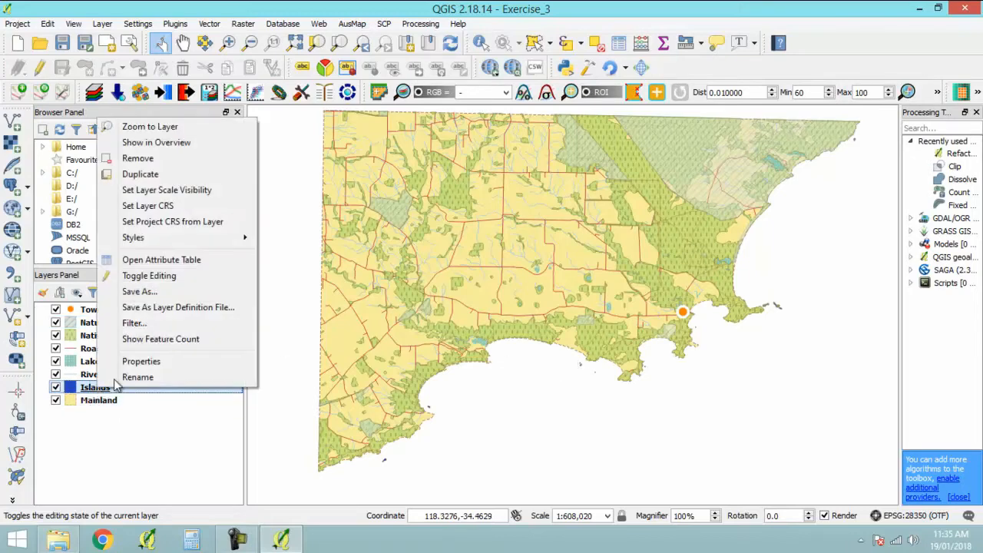
click(146, 361)
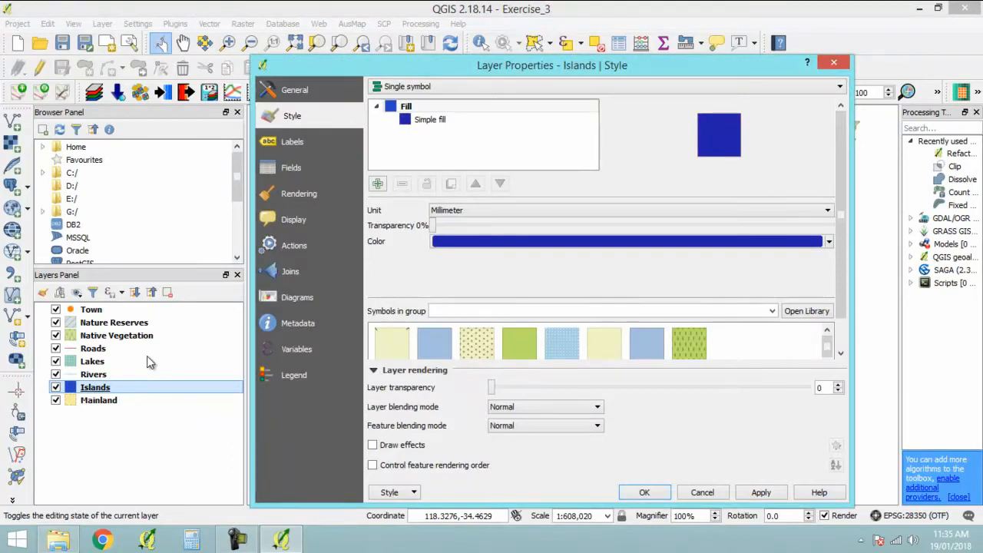
click(636, 241)
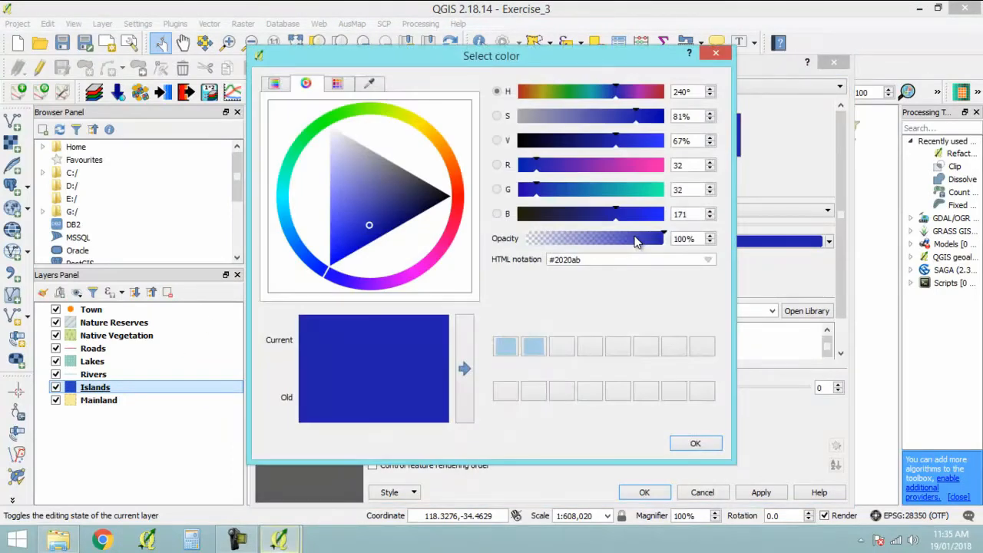
click(467, 368)
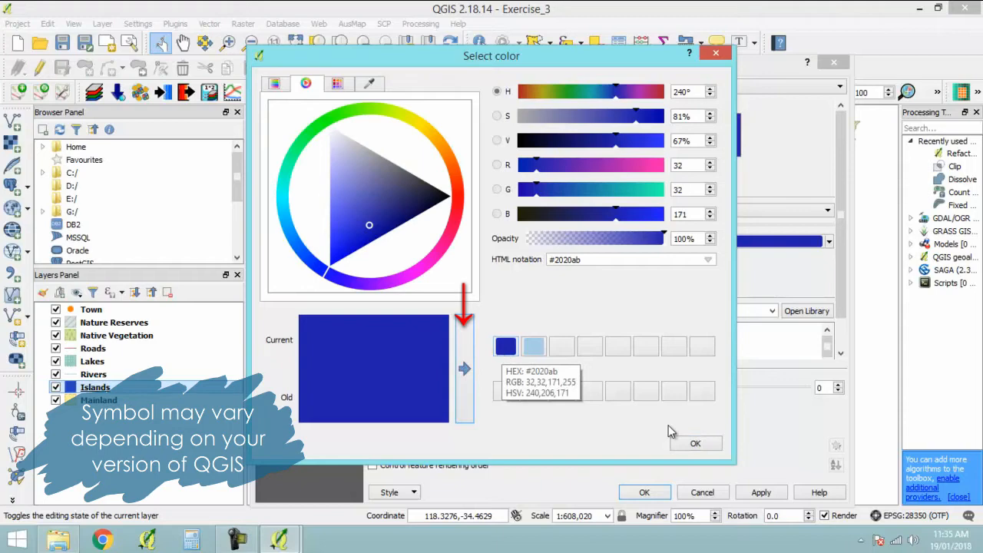
click(694, 443)
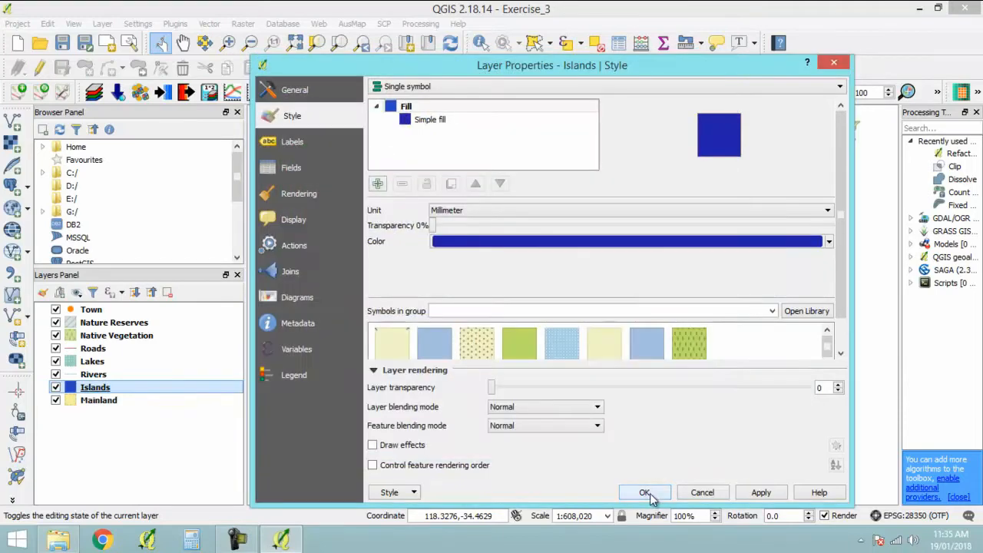
click(650, 496)
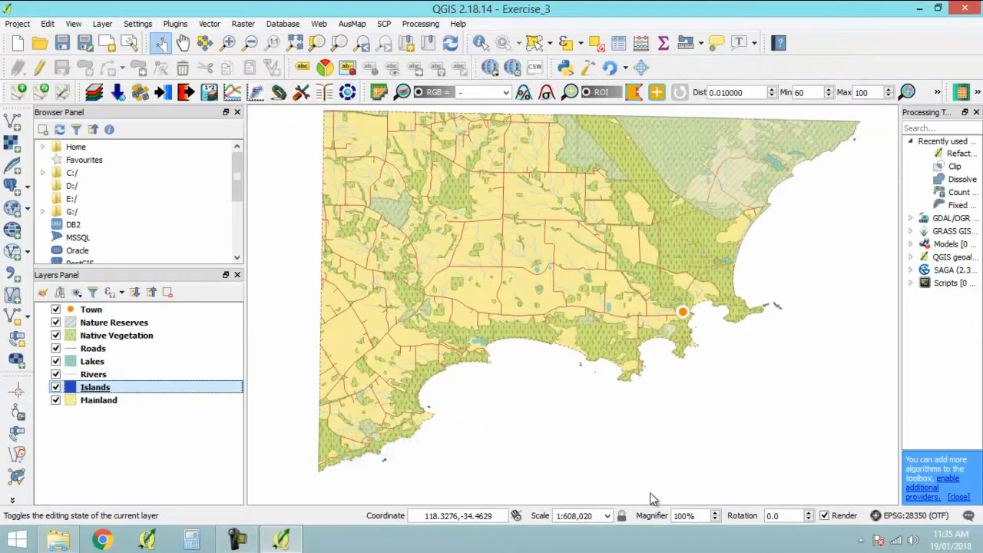
click(223, 452)
- Set the Mainland layer's simple fill to Transparent fill and accept the change
right_click(97, 400)
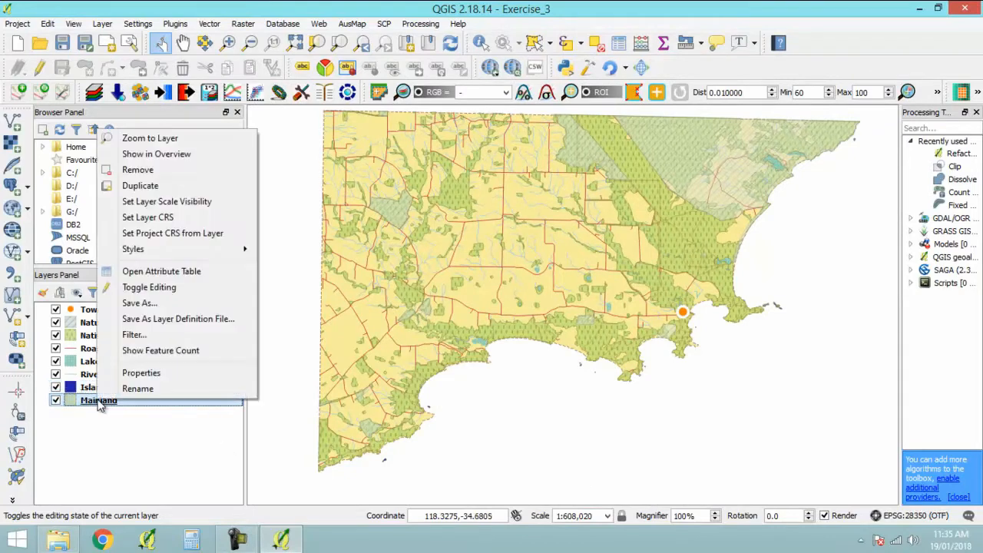
click(163, 371)
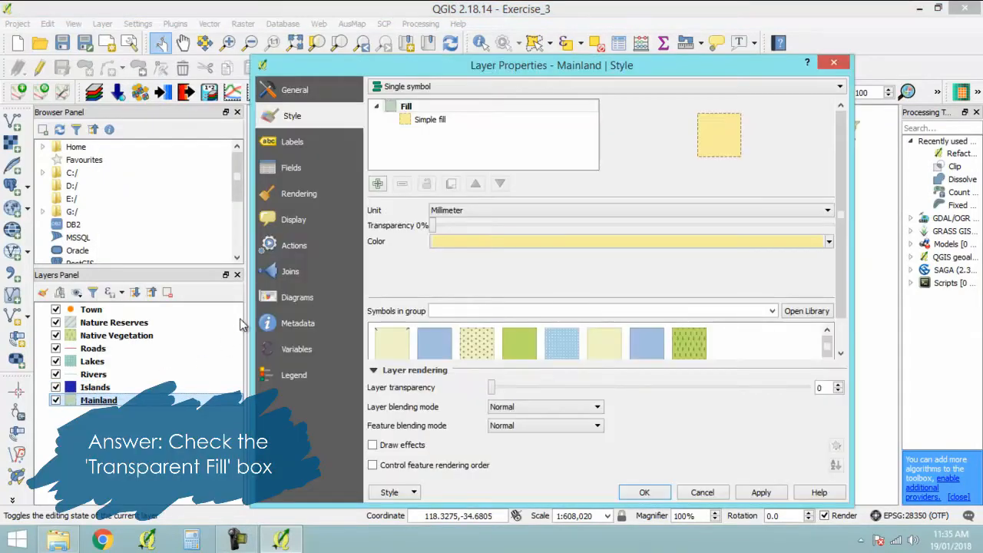
click(430, 121)
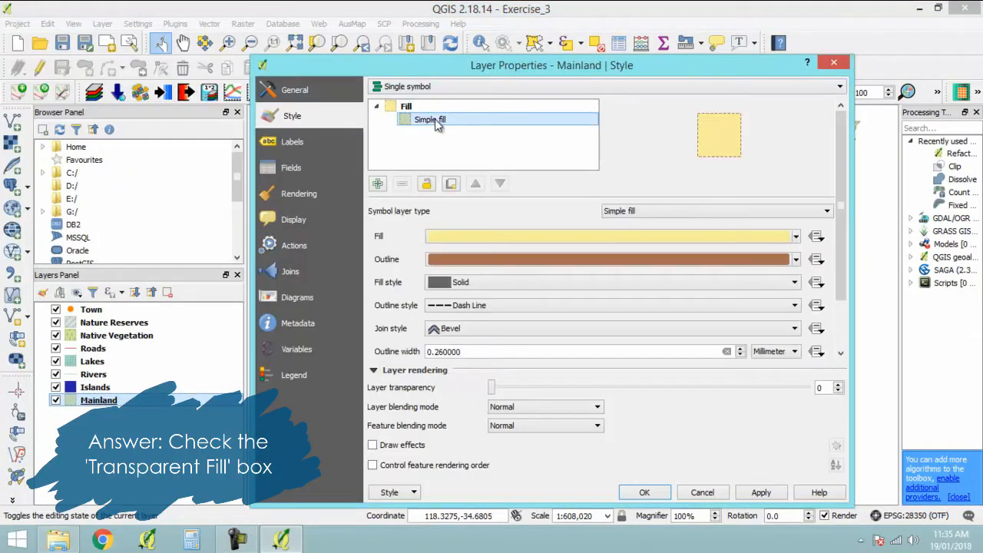
click(797, 237)
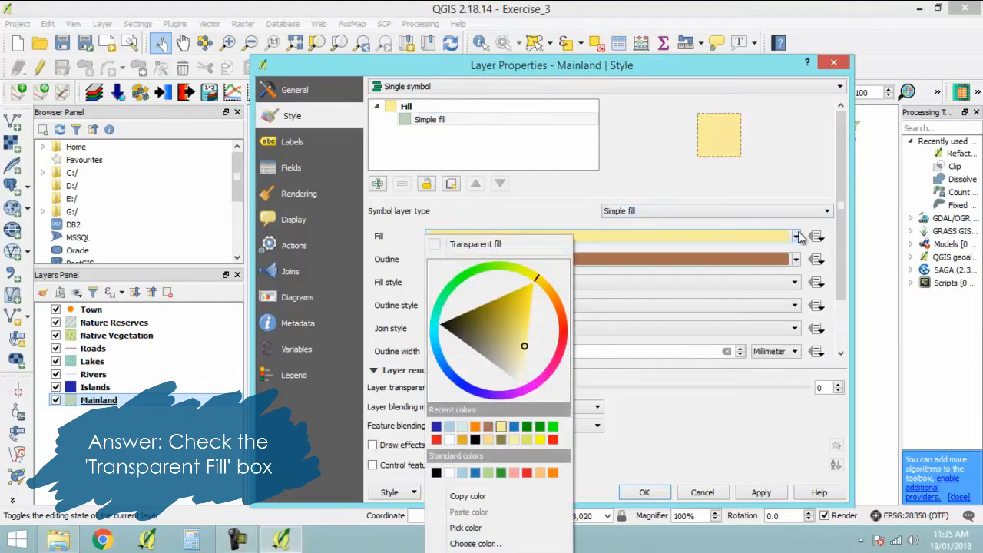
click(496, 243)
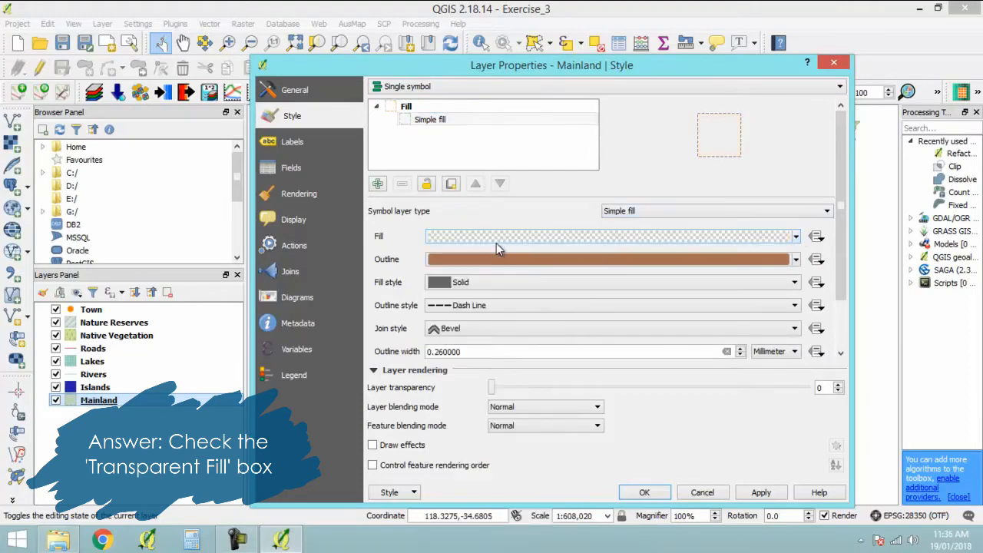
click(644, 492)
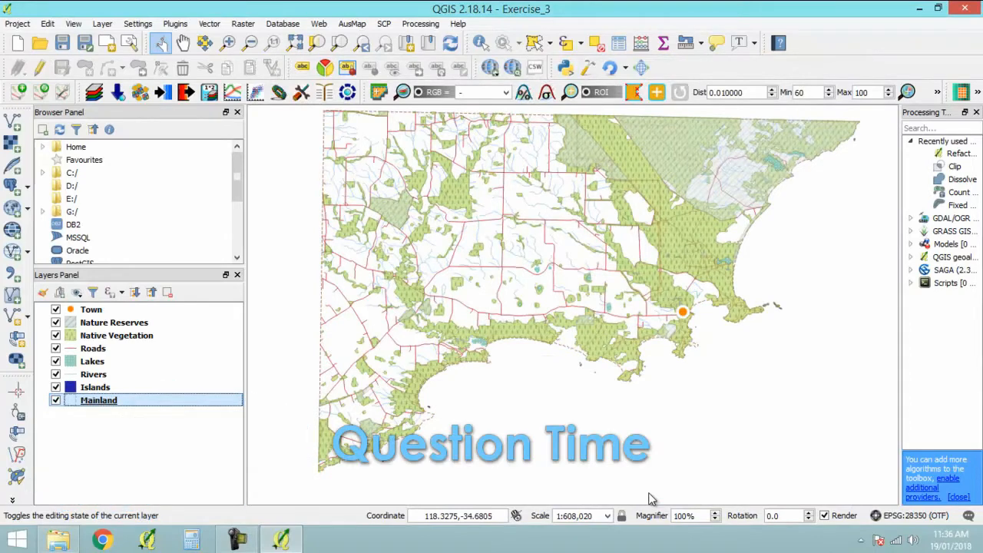
- Save the Mainland layer's current symbol to the symbol library under the name TransparentFill
right_click(137, 400)
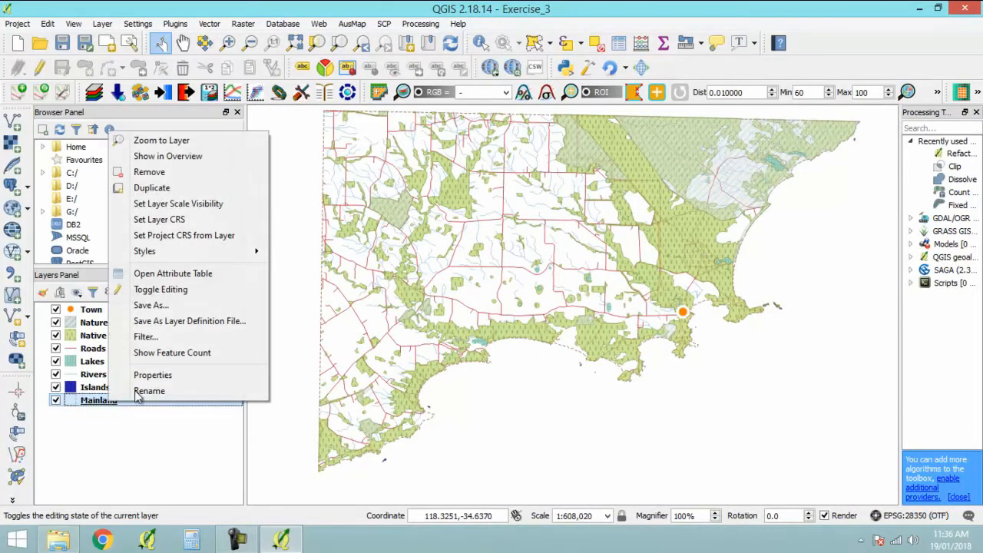
click(150, 376)
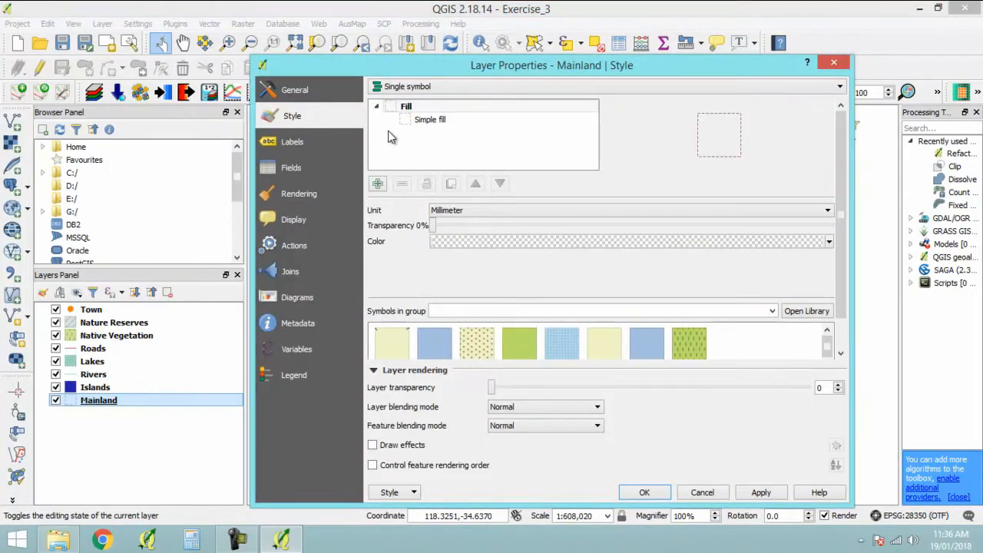
scroll(840, 245, down, 2)
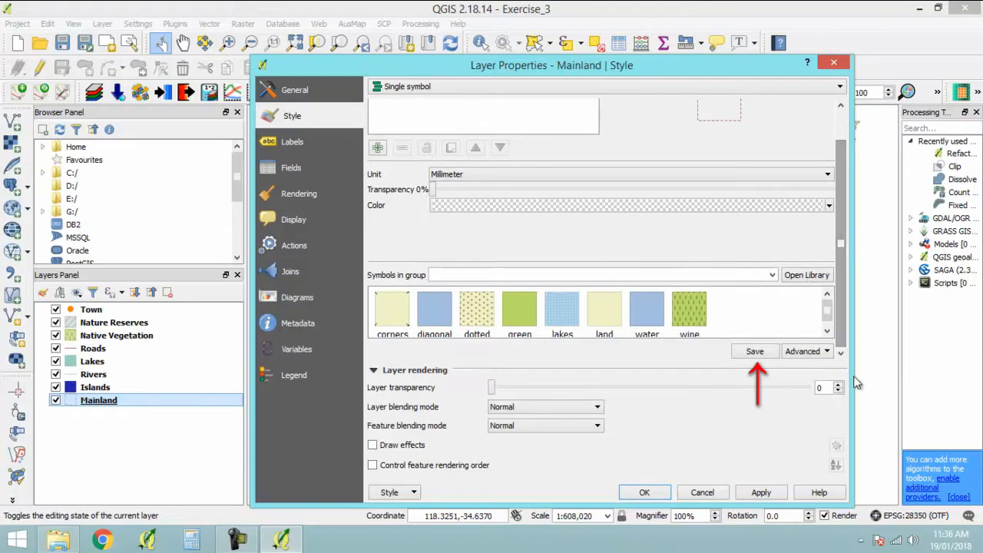
click(755, 353)
text(Transpa)
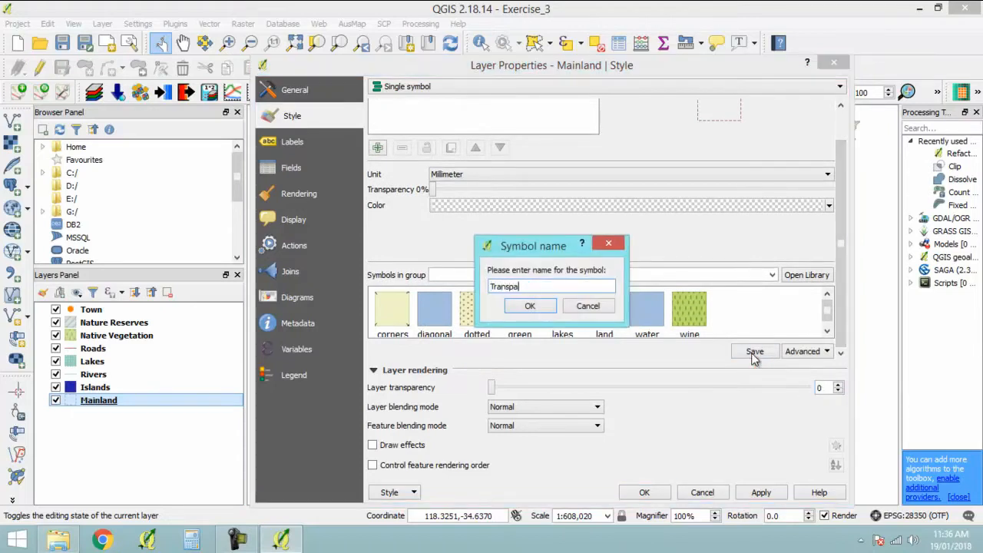
text(rentFill)
click(530, 306)
- Apply the saved TransparentFill symbol to the Mainland layer and accept the layer properties
click(828, 331)
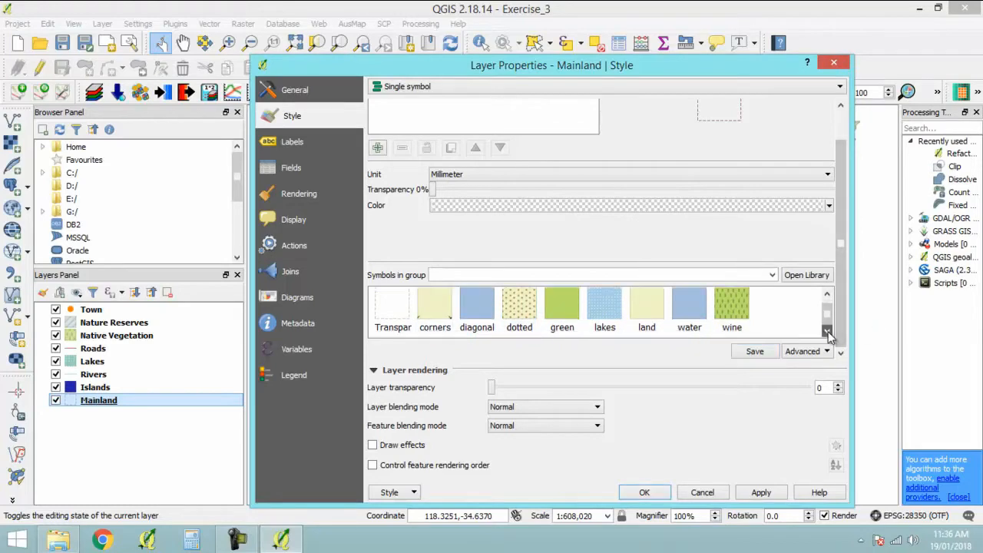
click(393, 315)
click(645, 493)
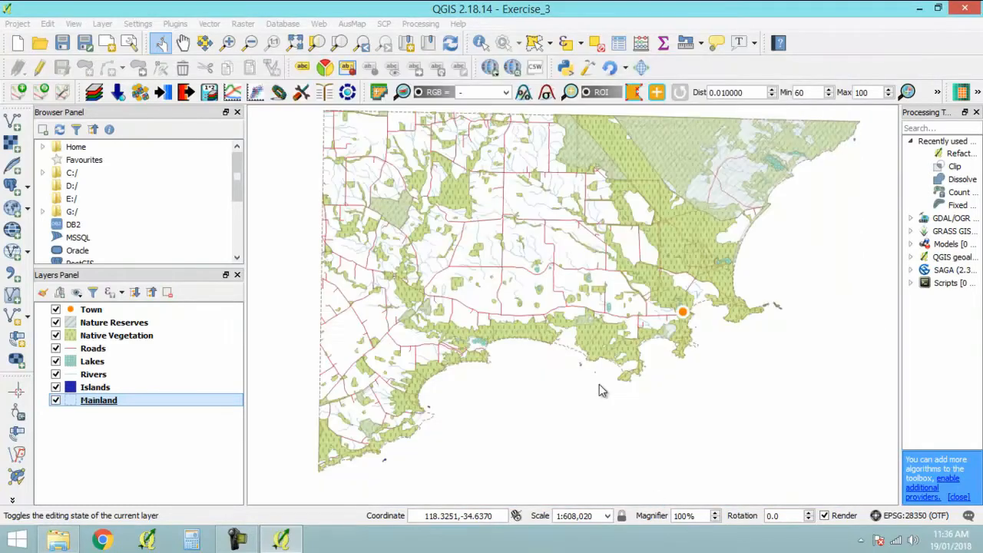
click(149, 436)
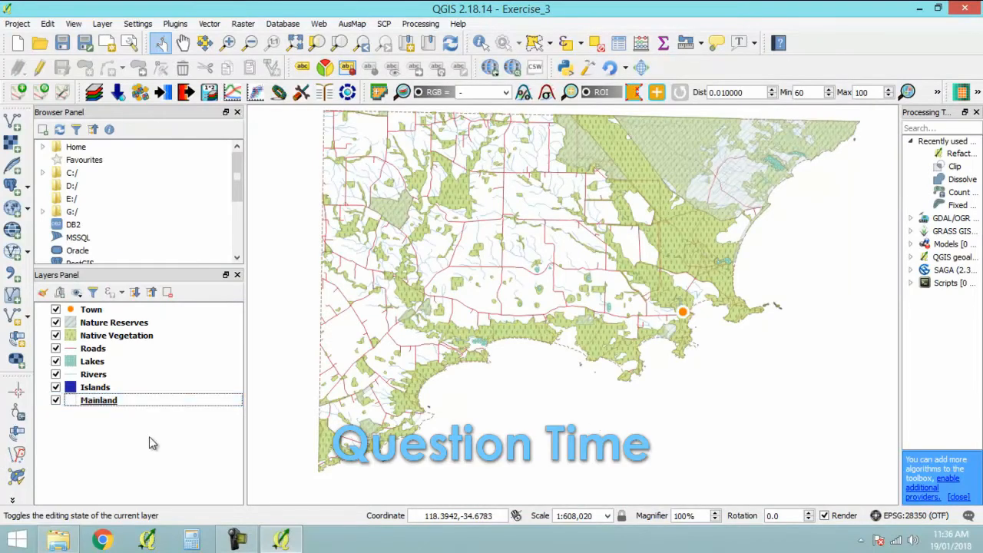
- Examine the color ramp, color wheel, color swatches and color sampling options for the Mainland layer's fill colour
right_click(102, 401)
click(146, 375)
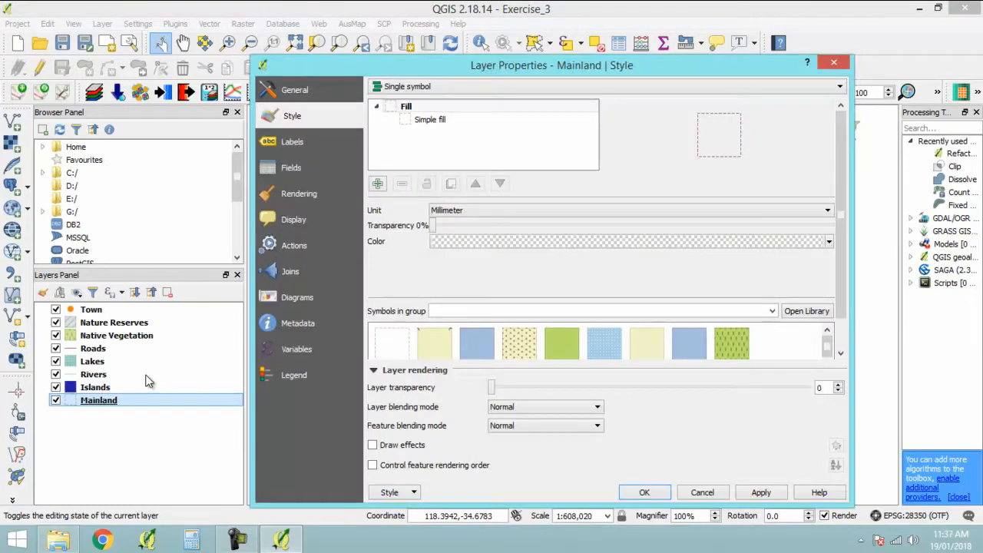
click(627, 243)
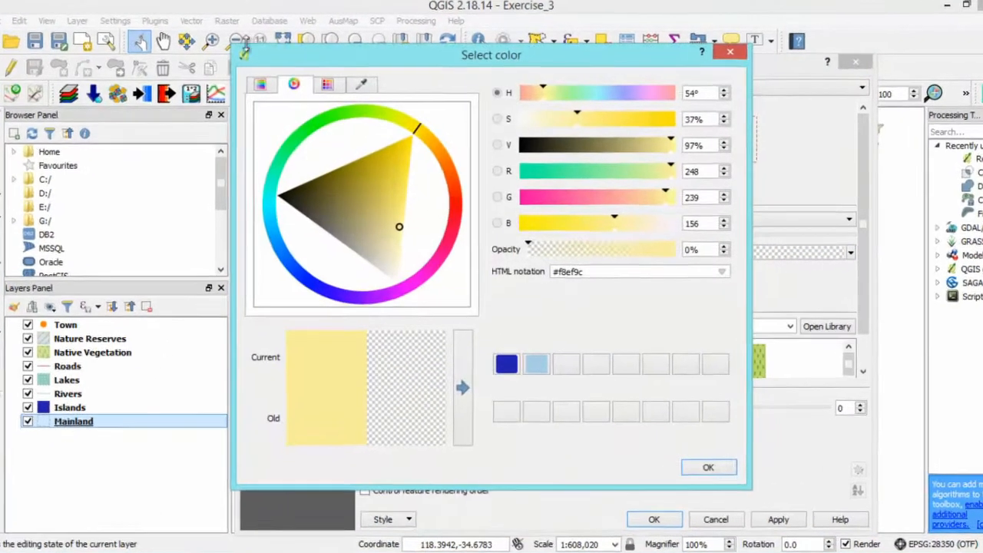
click(275, 83)
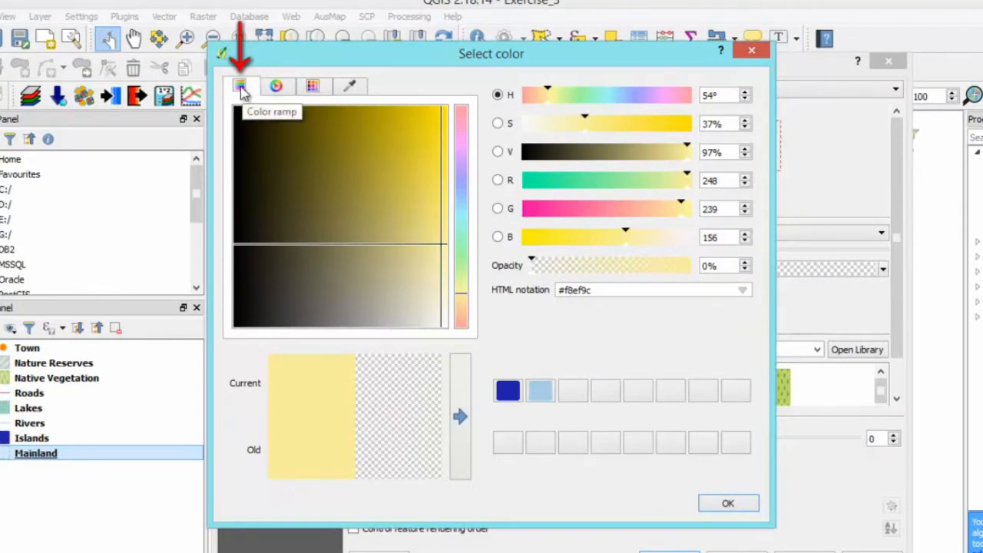
click(280, 78)
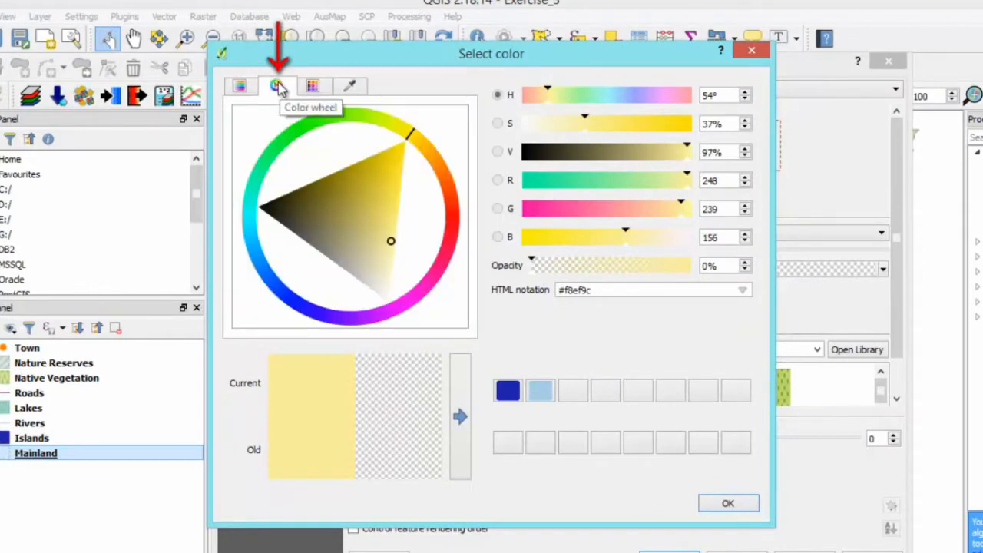
click(315, 87)
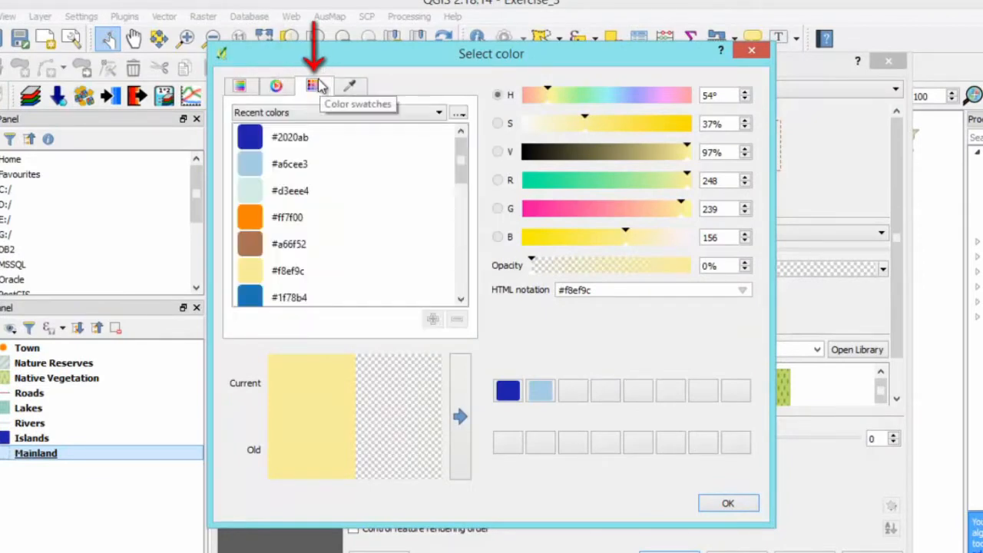
click(352, 86)
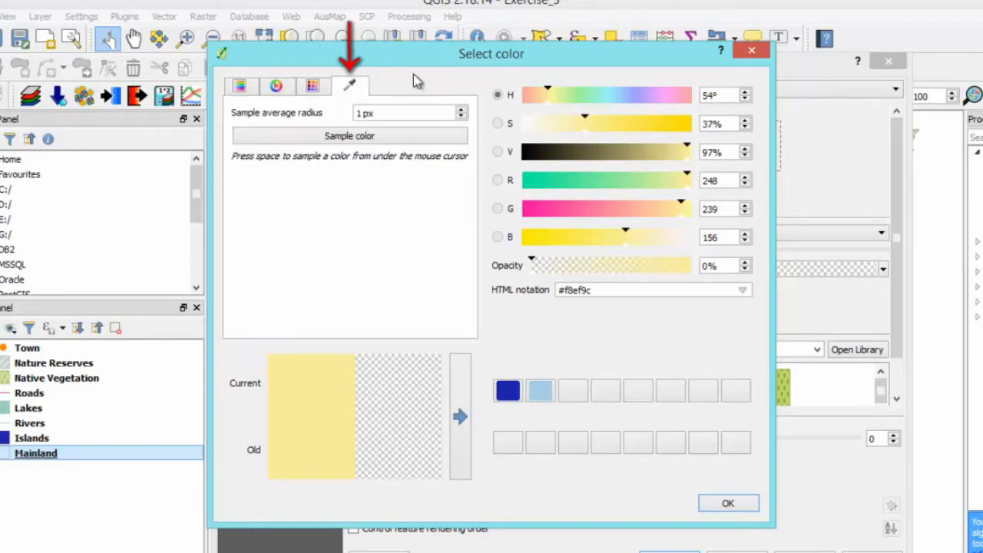
click(734, 504)
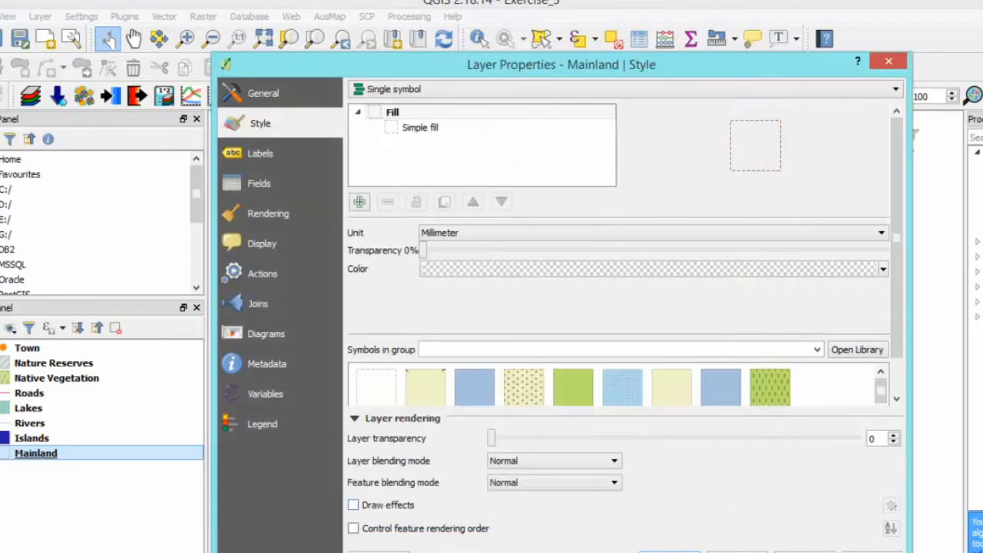
click(672, 552)
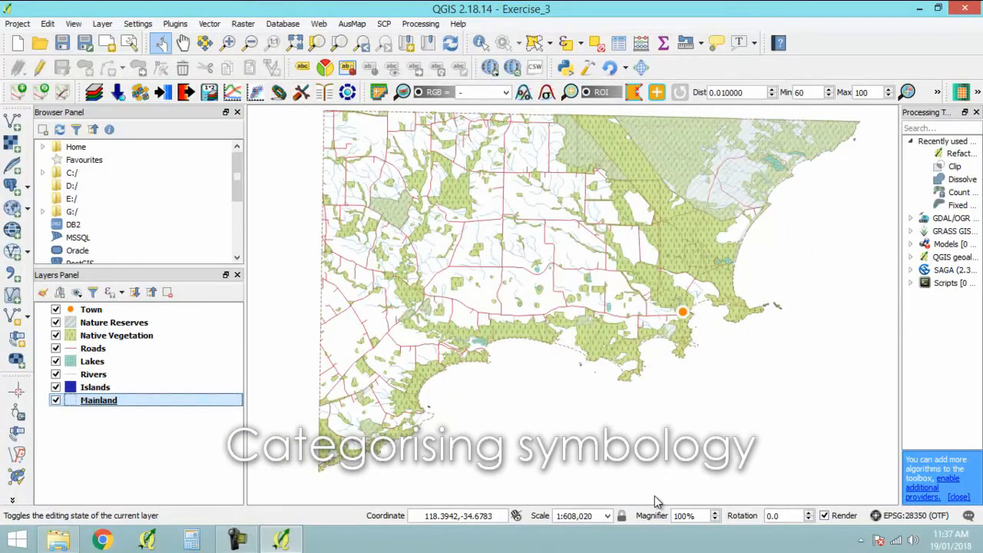
click(170, 476)
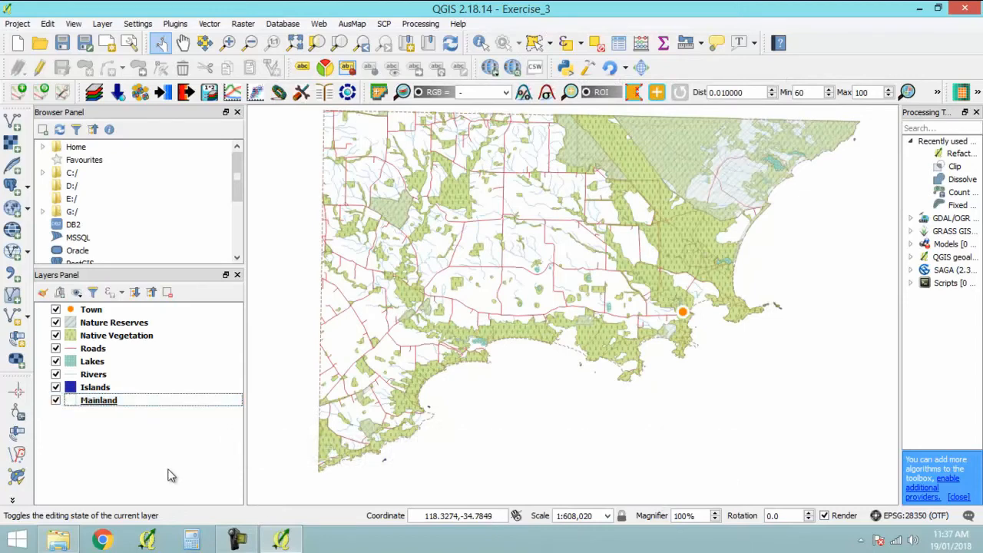
- Switch the Roads layer's style to Categorized, using the CLASS column
right_click(96, 351)
click(139, 323)
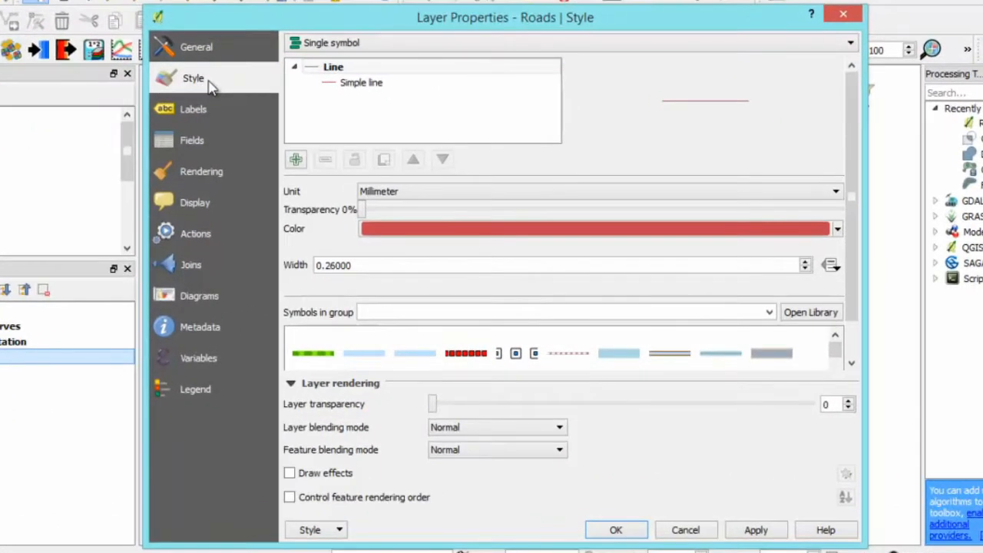
click(850, 43)
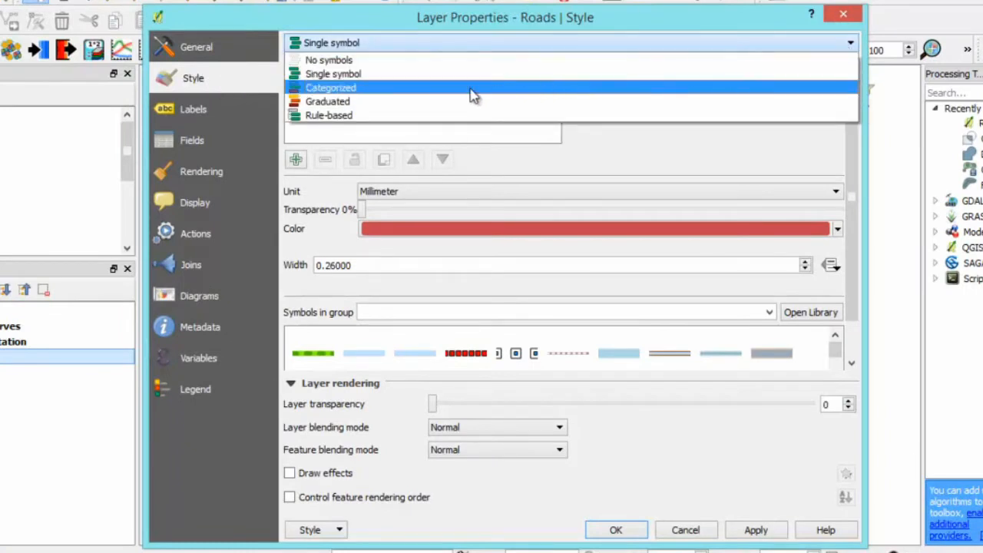
click(351, 90)
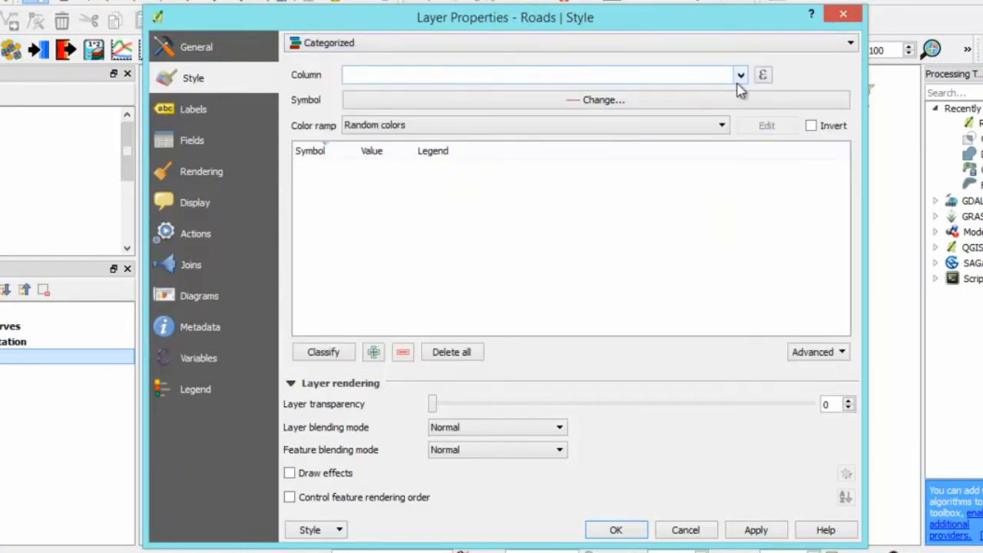
click(741, 76)
click(460, 123)
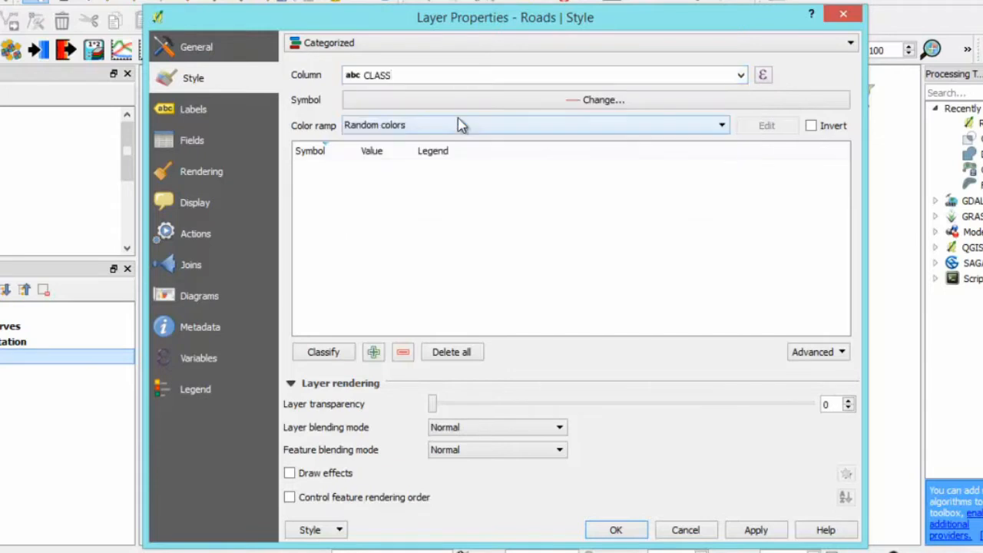
- Choose the YlOrBr colour ramp for the Roads layer and classify it into road classes
click(534, 128)
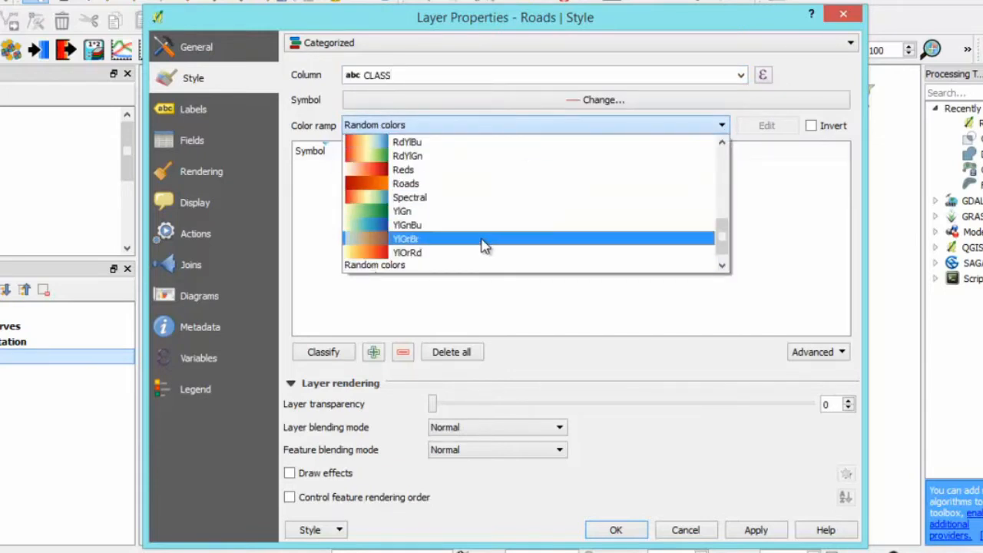
scroll(483, 199, up, 2)
scroll(484, 201, down, 2)
click(478, 246)
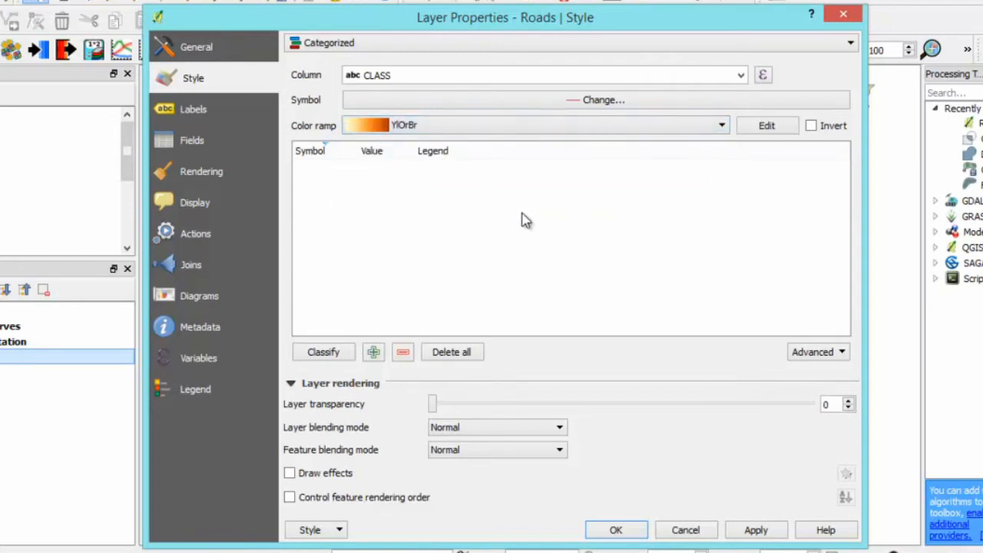
click(331, 353)
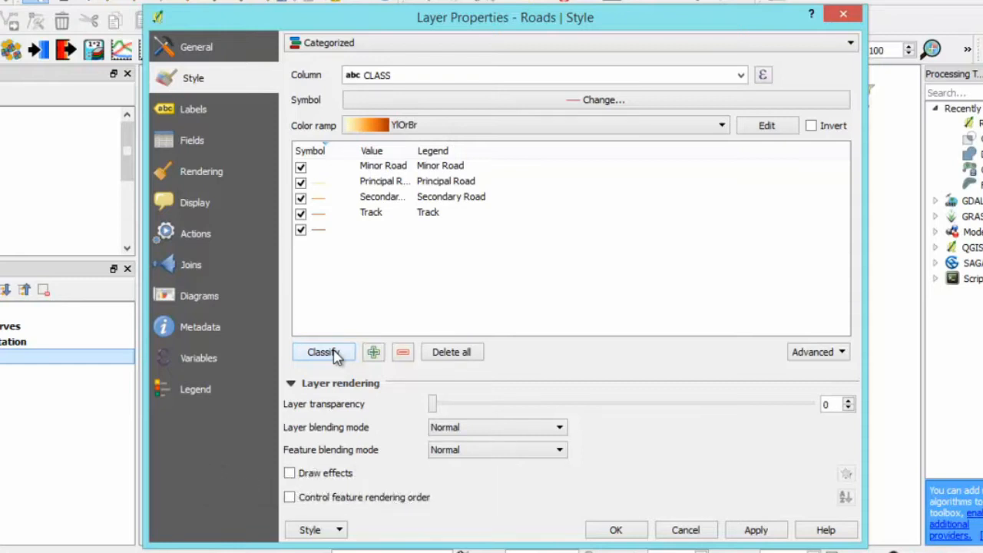
- Widen the Value column and reorder the road classes as Principal Road, Secondary Road, Minor Road, Track
click(399, 184)
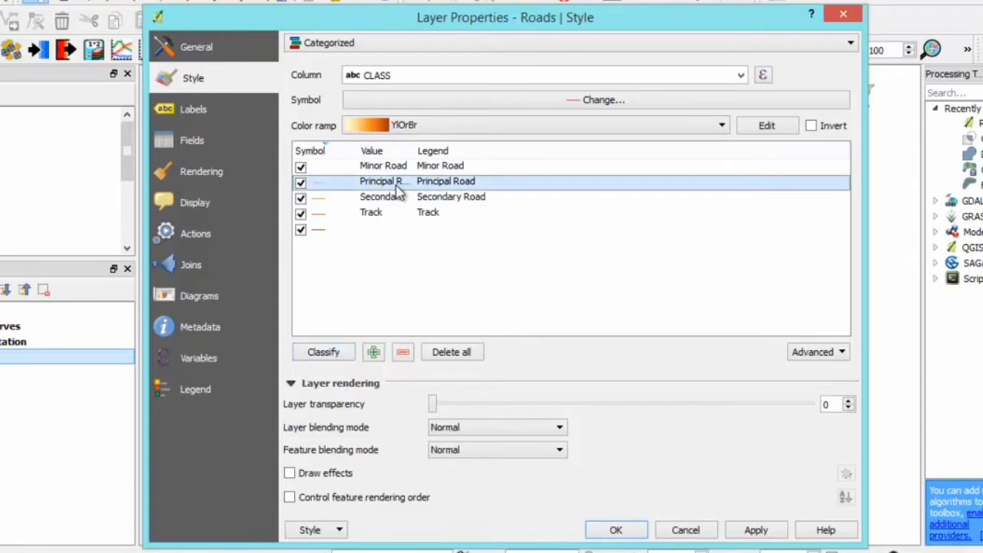
drag(401, 188, 451, 150)
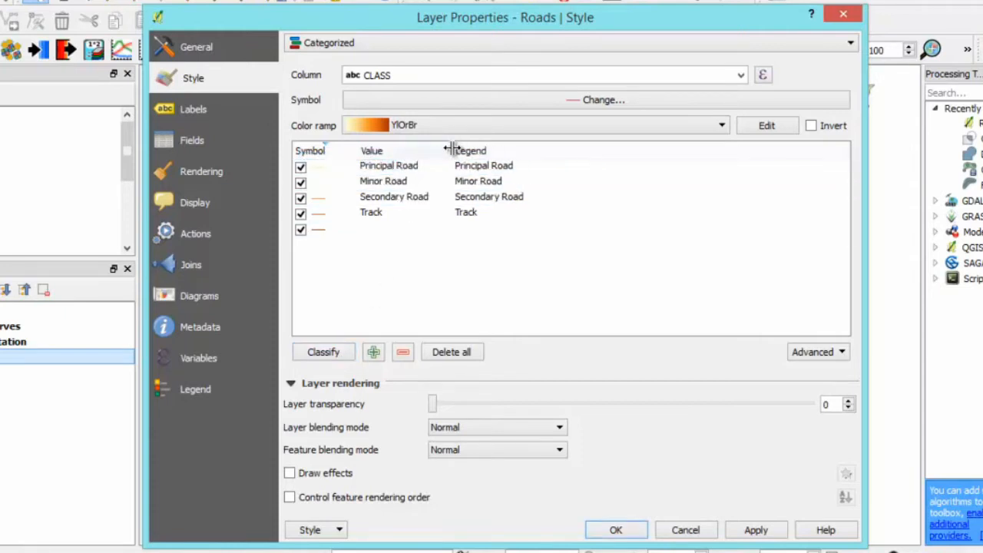
click(403, 183)
click(411, 198)
drag(411, 199, 392, 187)
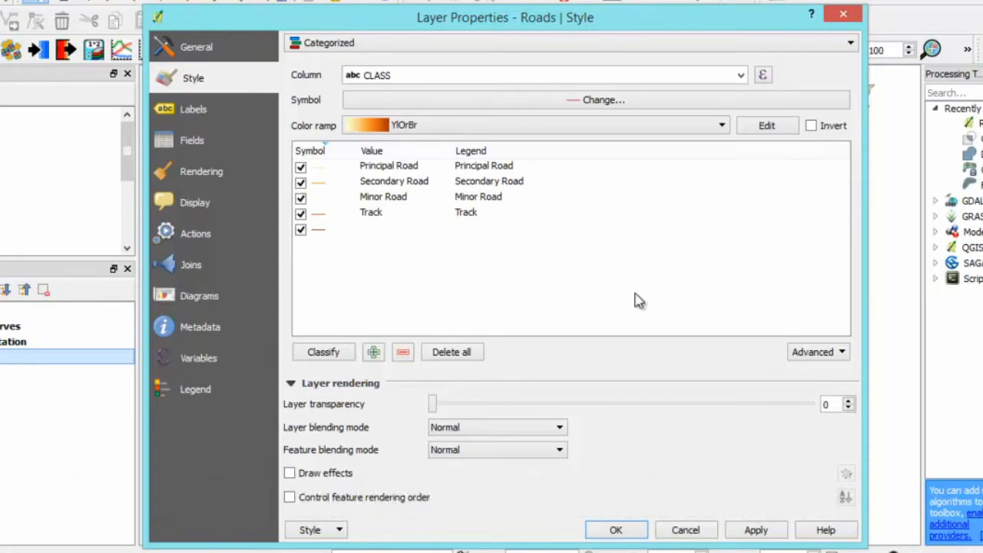
- Change the Track class's legend label to Unsealed Track and delete the empty class
double_click(470, 212)
text(u)
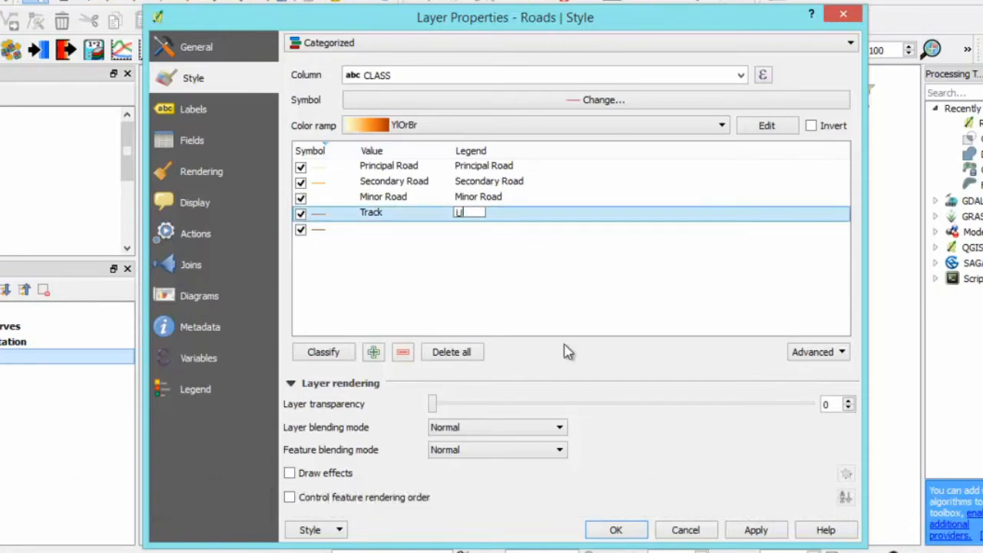
text(nsealed Track)
key(Return)
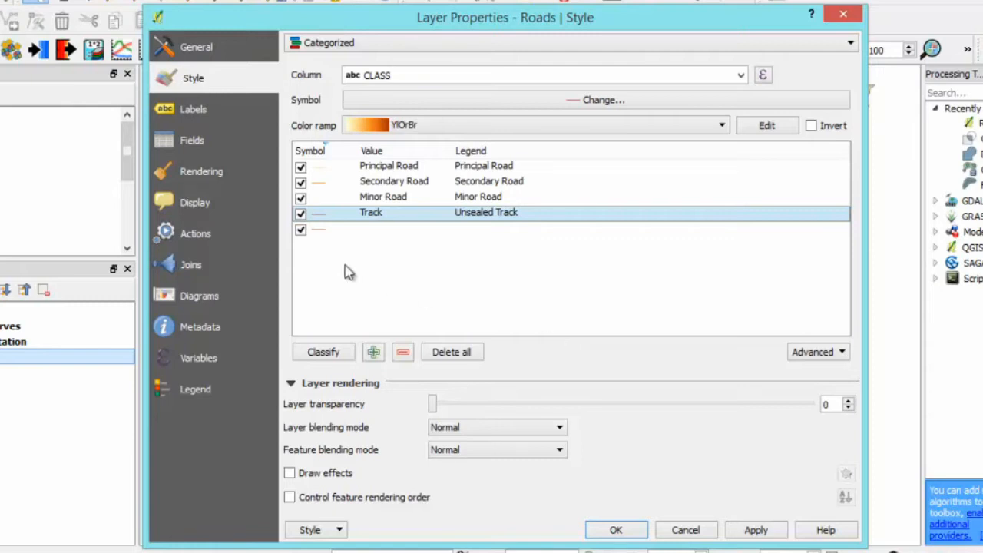
click(380, 232)
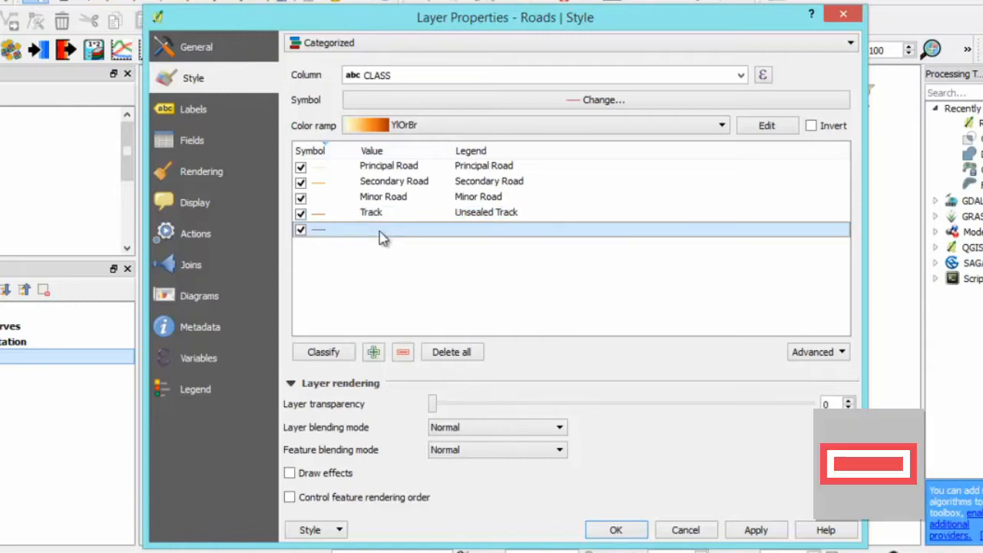
click(405, 355)
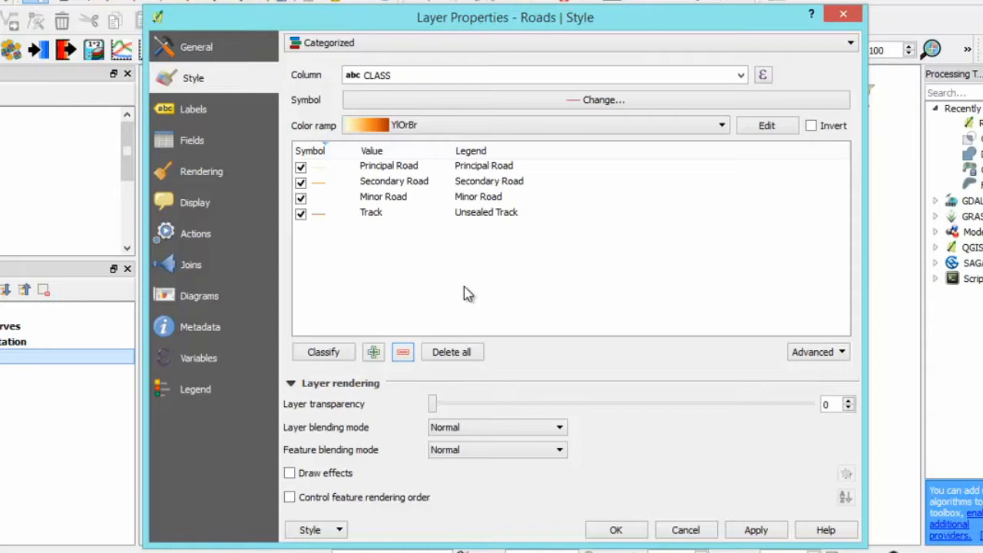
- Give the Principal Road symbol a strong reddish-orange colour and a width of 0.5 mm
double_click(323, 168)
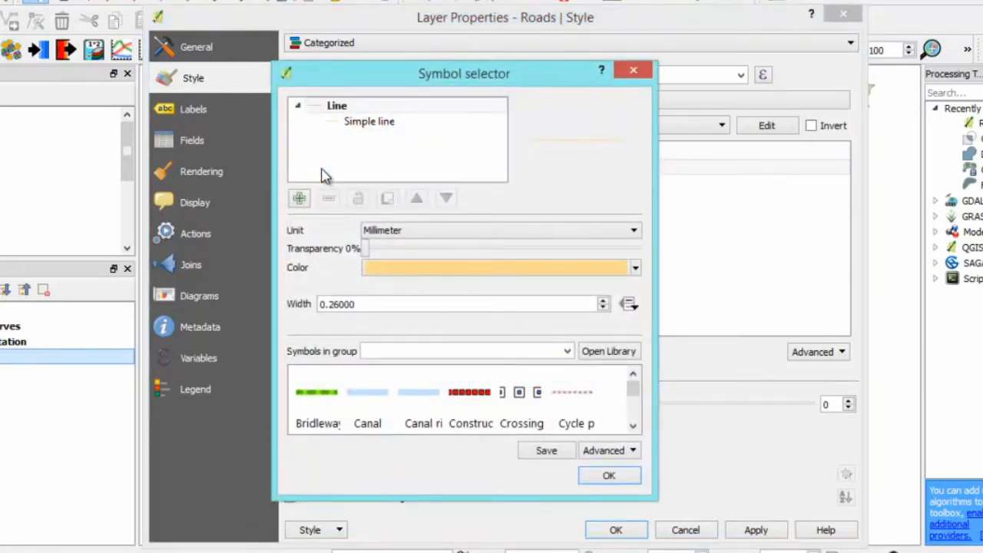
click(636, 267)
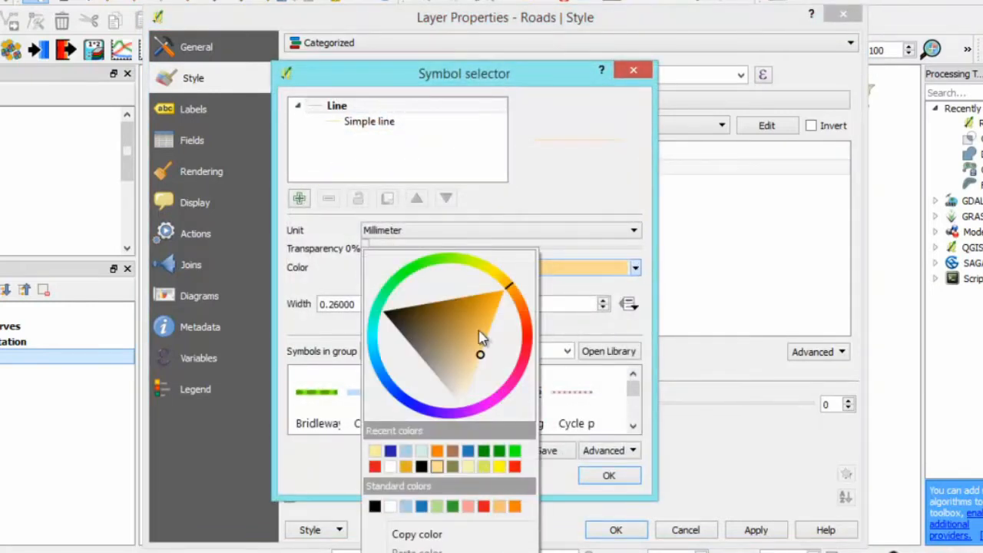
drag(523, 319, 515, 318)
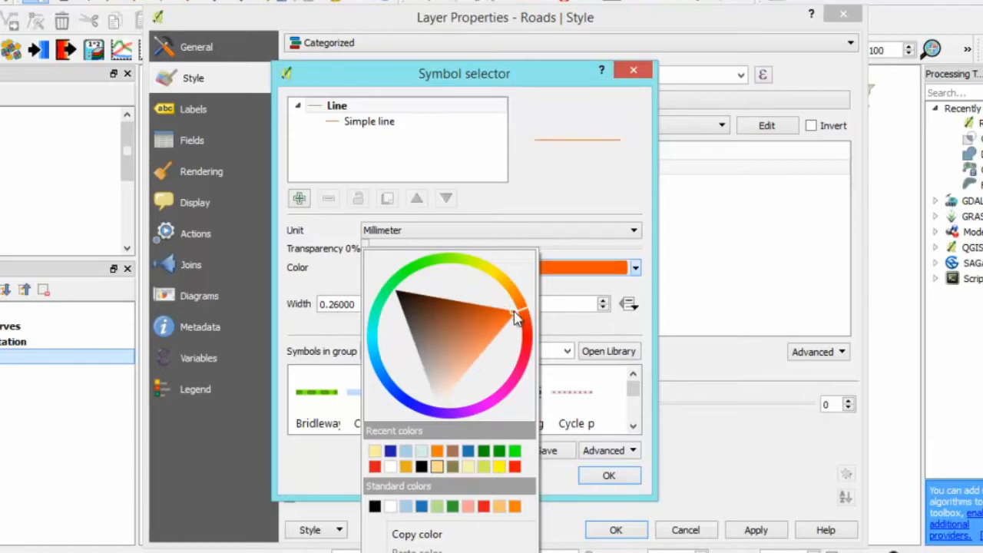
click(643, 291)
click(420, 307)
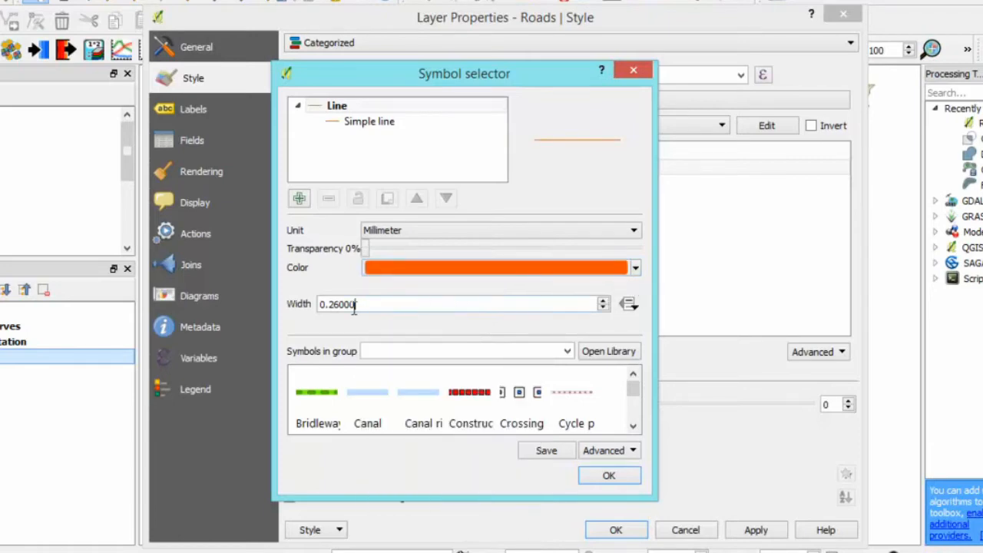
double_click(420, 307)
text(0.5)
key(Tab)
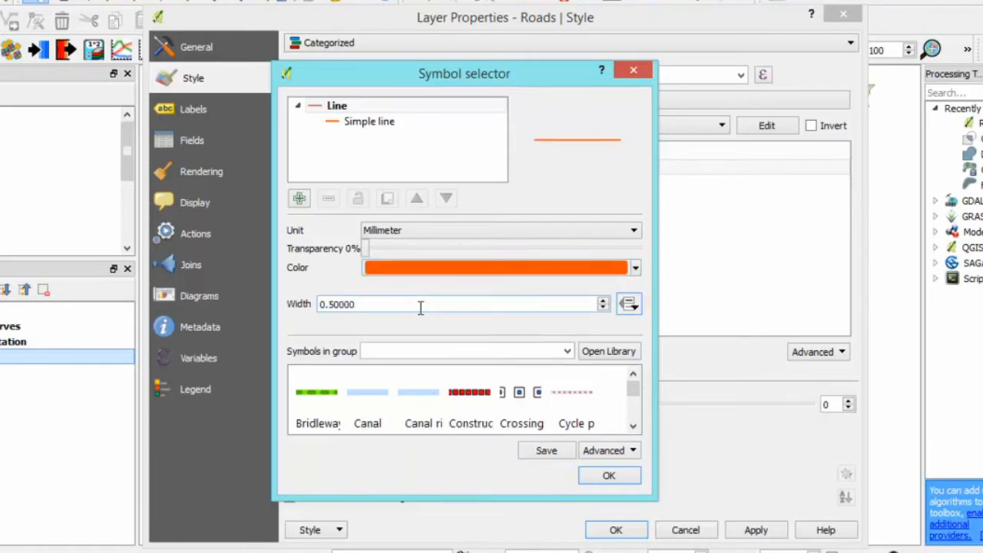
click(607, 475)
- Recolour the Secondary Road symbol with the bright orange from the recent colours
double_click(323, 191)
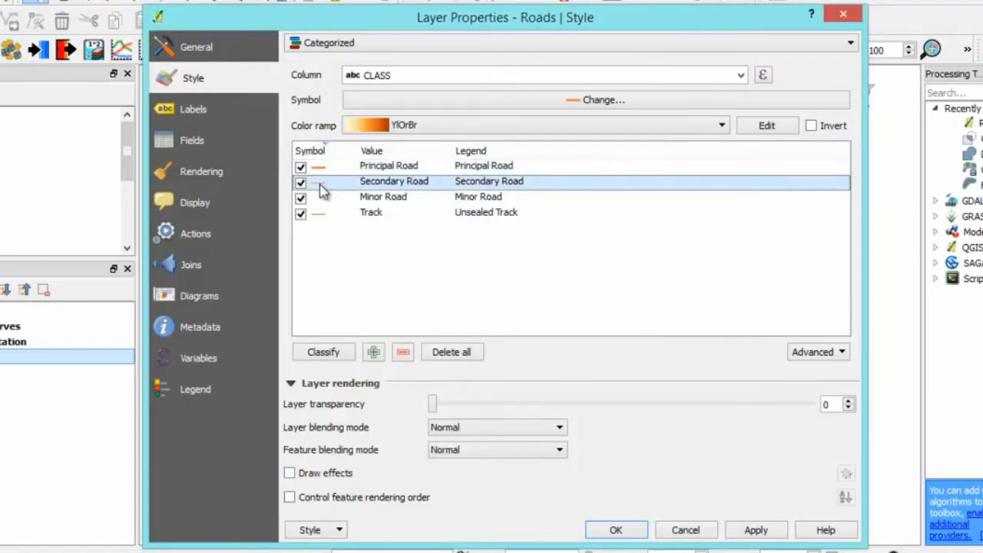
click(636, 267)
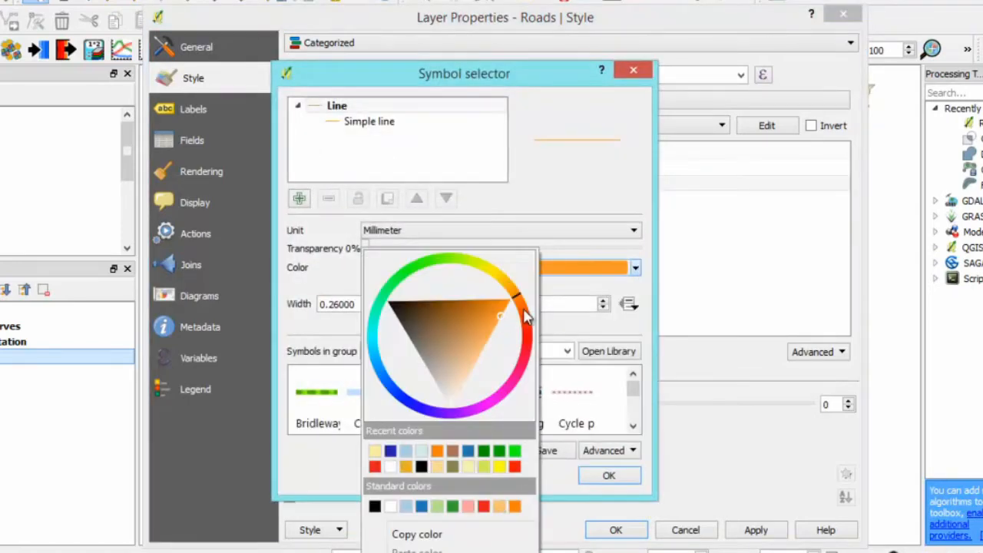
click(437, 452)
click(603, 478)
- Recolour the Minor Road symbol with the recent orange, adjusted to a paler, duller shade
double_click(318, 201)
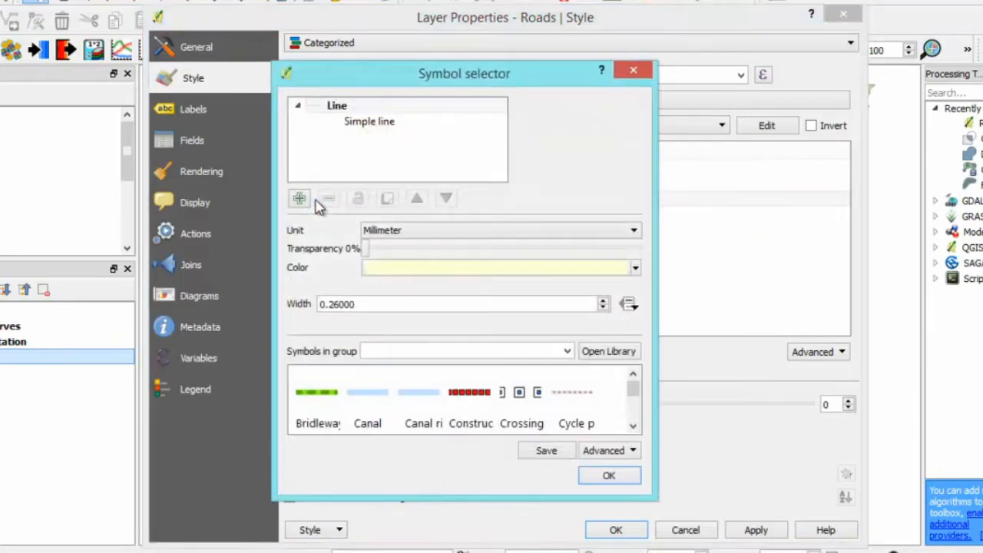
click(636, 268)
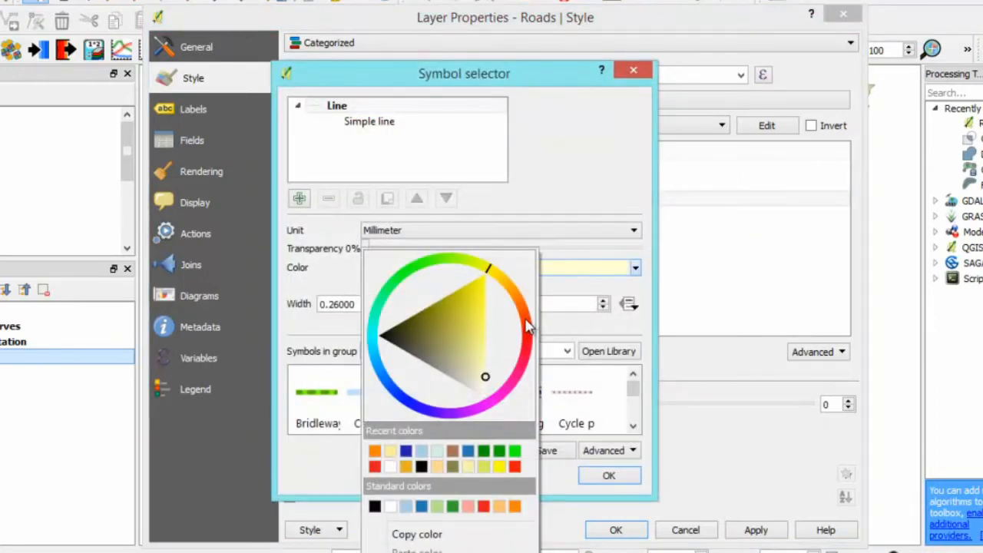
click(375, 452)
click(636, 267)
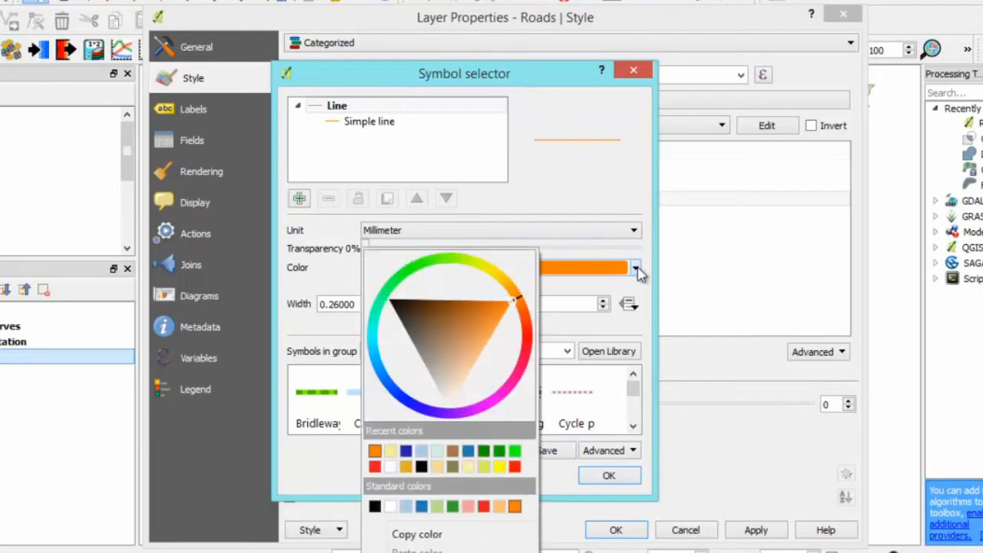
click(480, 313)
mouse_move(480, 313)
mouse_down()
mouse_move(470, 309)
mouse_move(492, 335)
mouse_up()
click(611, 292)
click(619, 478)
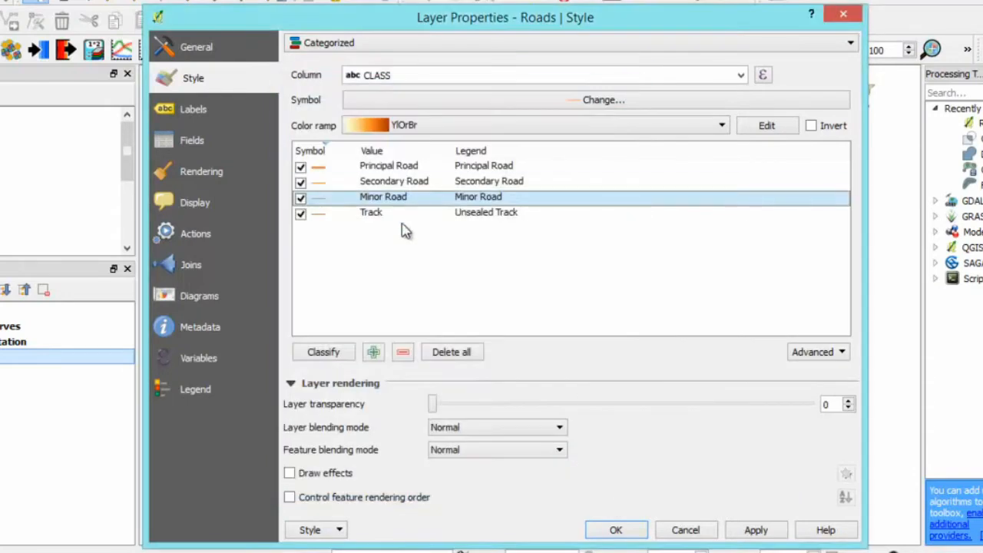
- Recolour the Unsealed Track symbol with a duller, brownish orange
click(369, 221)
double_click(321, 218)
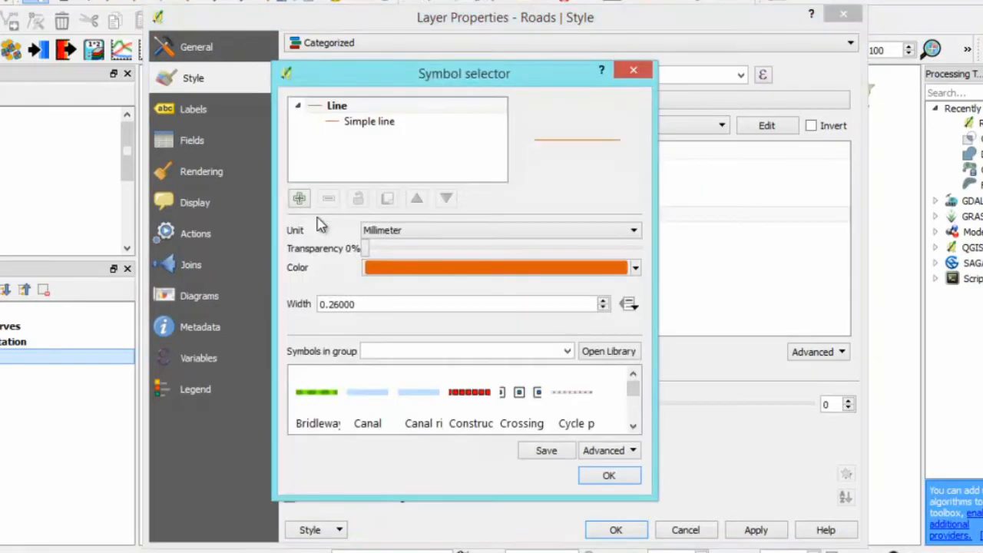
click(636, 267)
click(524, 316)
mouse_move(507, 315)
mouse_down()
mouse_move(466, 307)
mouse_move(472, 346)
mouse_move(465, 333)
mouse_up()
click(654, 278)
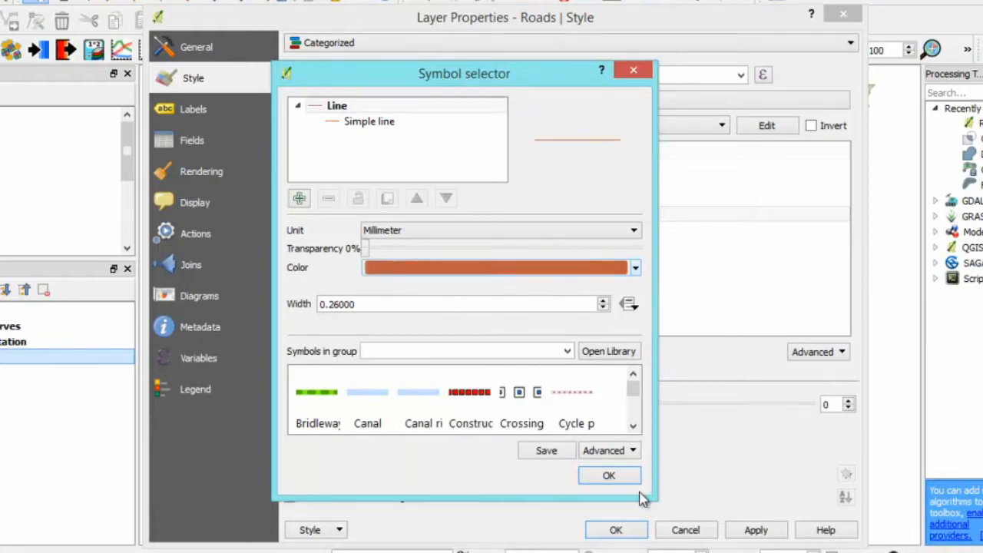
- Set the pen style of the Unsealed Track symbol's simple line to Dash Line
click(388, 122)
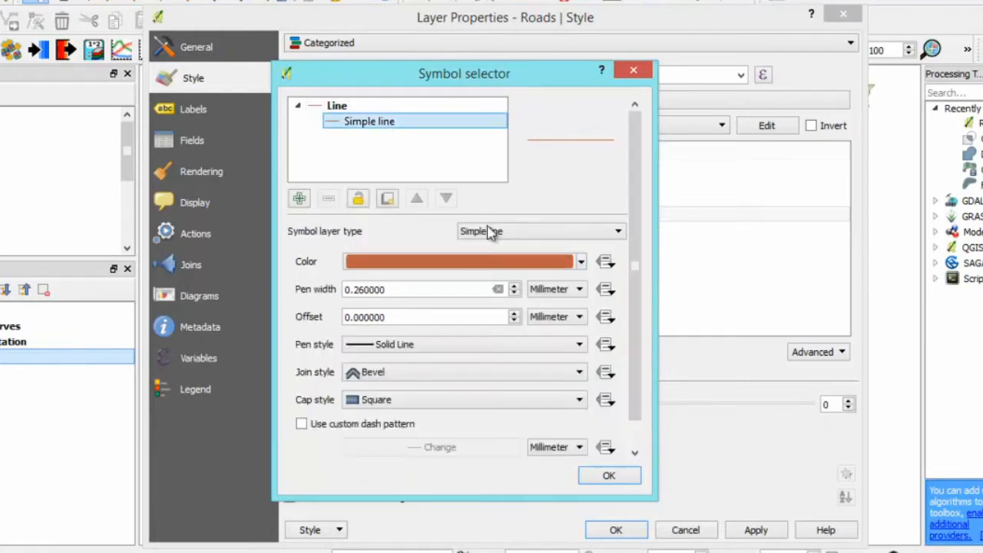
click(570, 351)
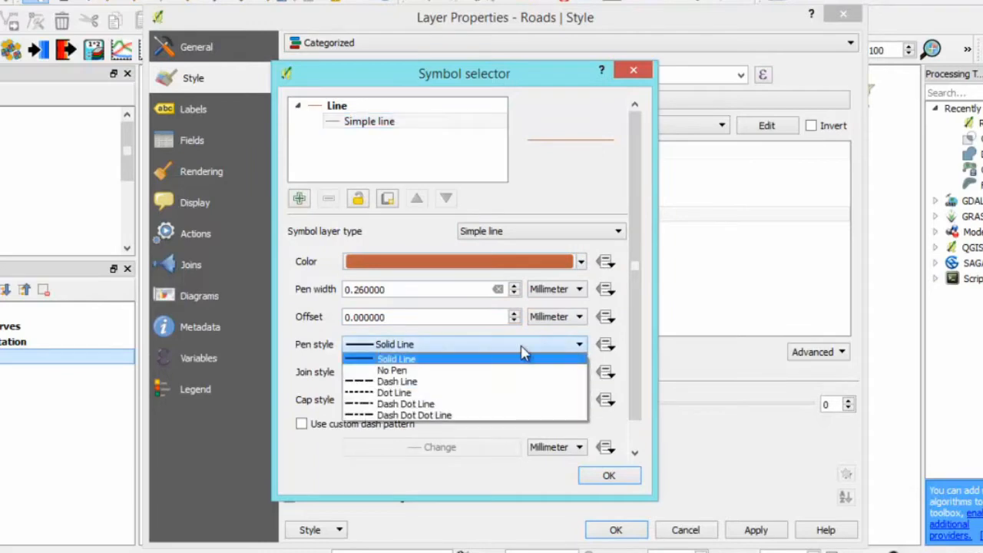
click(422, 381)
click(609, 477)
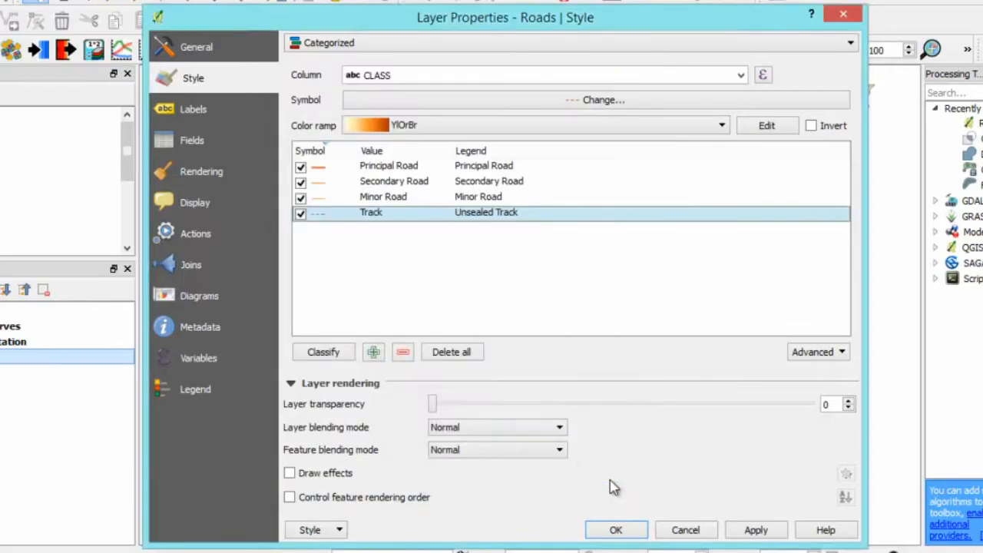
- Apply the categorised style to the Roads layer and move the layer directly below Town in the layer order
click(616, 530)
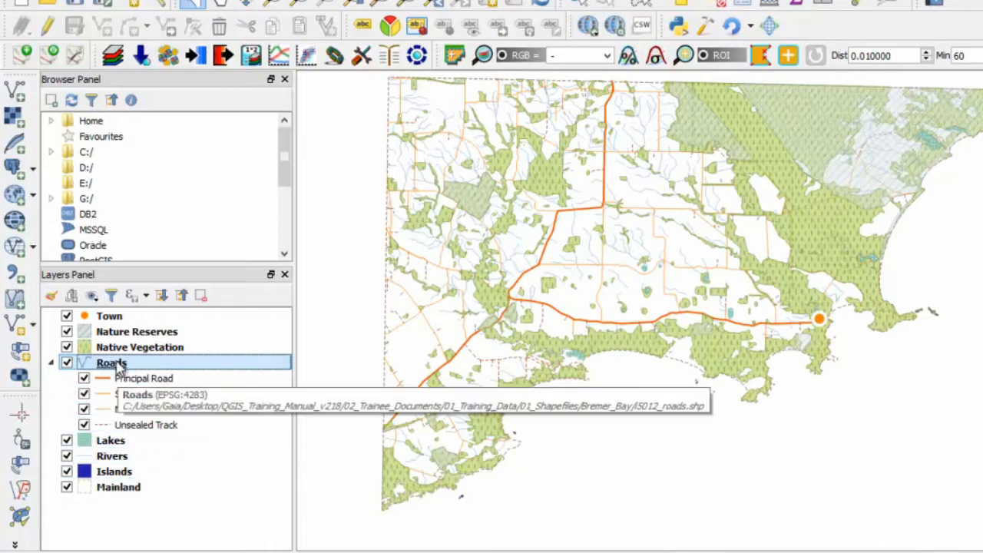
drag(111, 362, 120, 321)
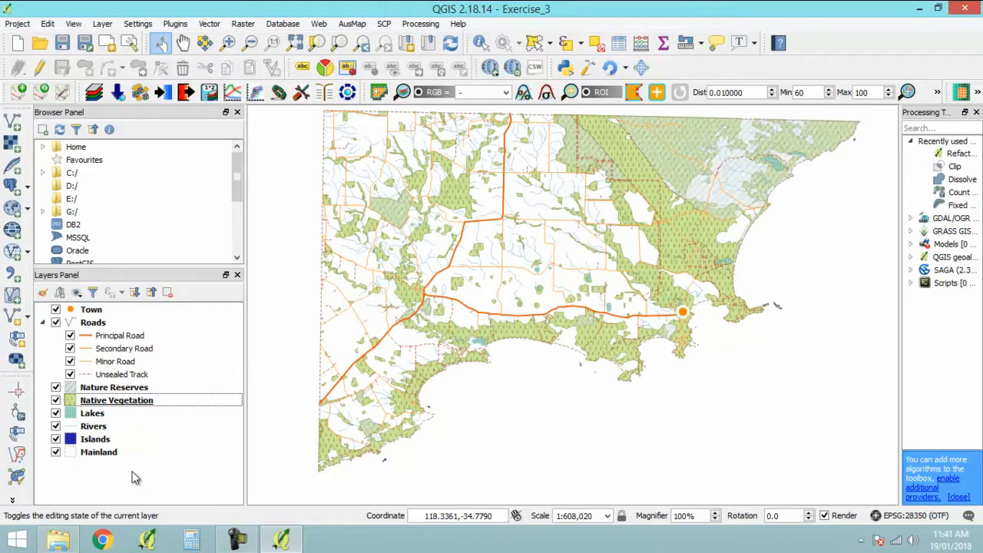
- Switch the Native Vegetation layer to graduated symbology based on the SHAPE_Area column
double_click(119, 404)
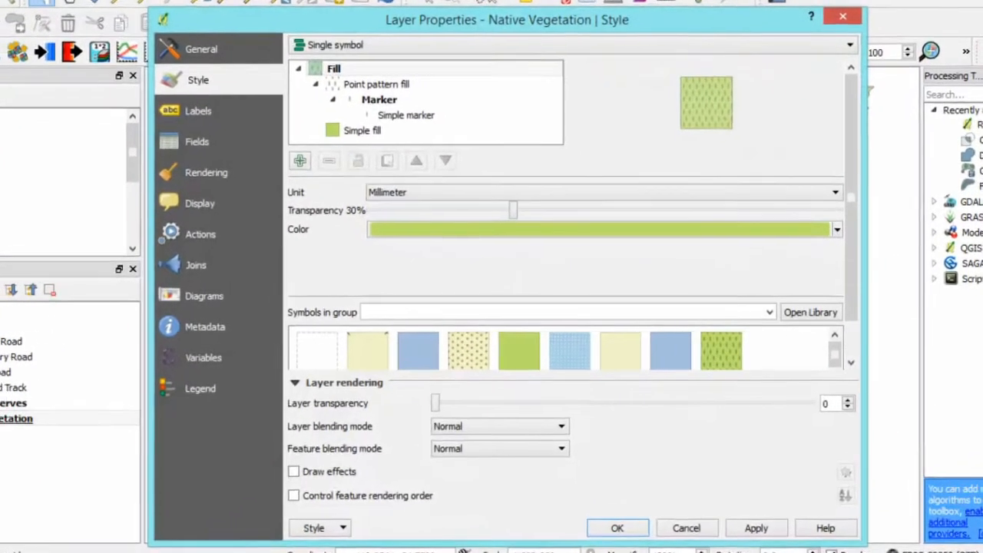
click(636, 46)
click(341, 100)
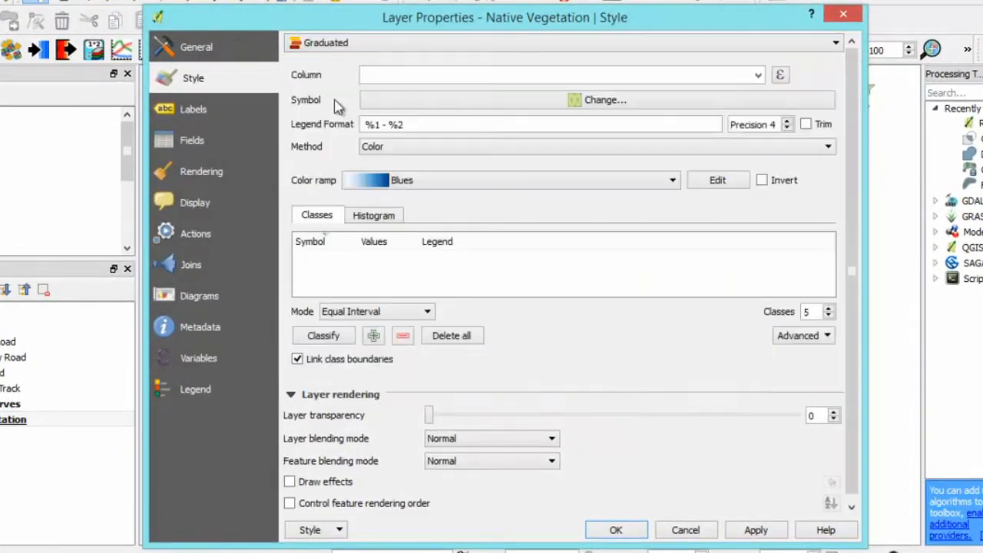
click(757, 74)
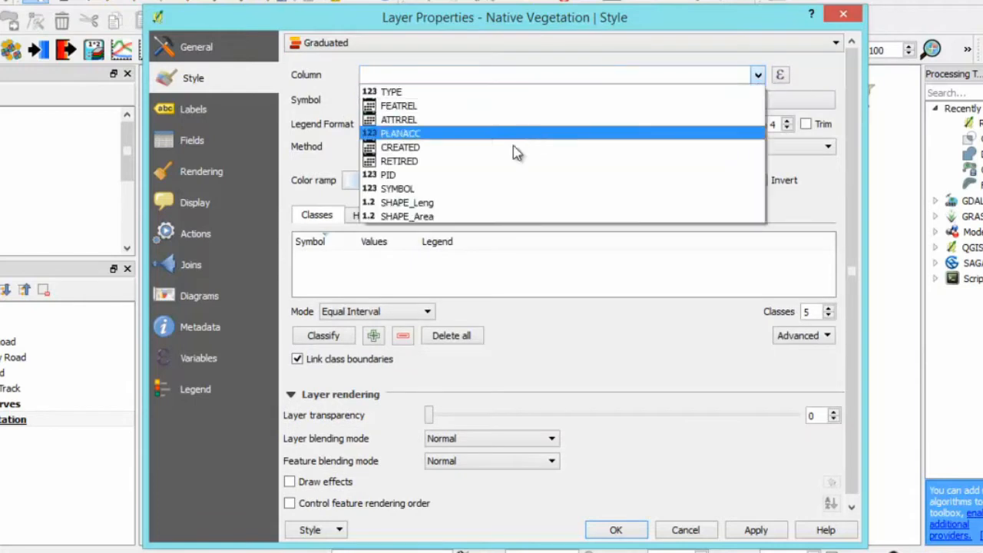
click(431, 221)
- Choose the Greens colour ramp for the graduated Native Vegetation style
click(648, 182)
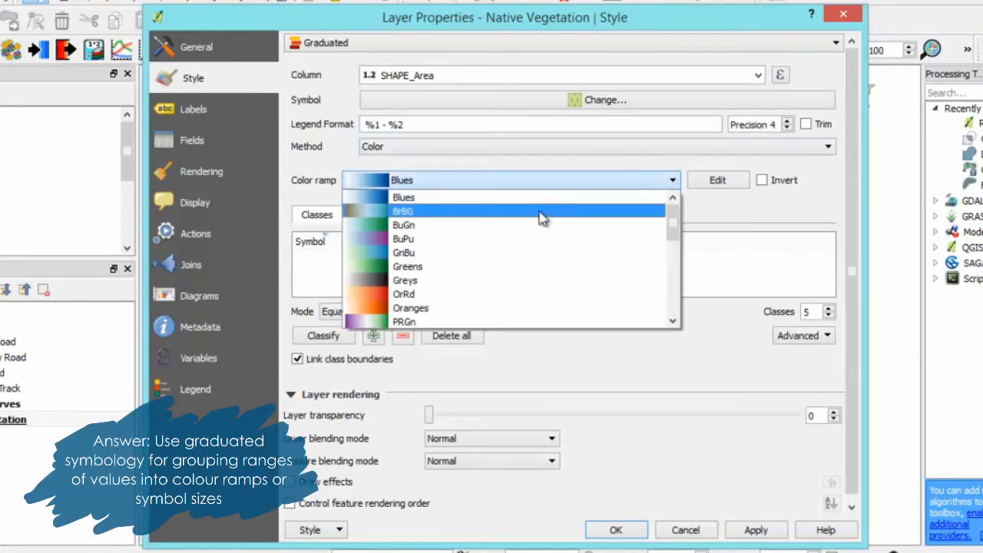
scroll(471, 258, down, 3)
scroll(471, 259, down, 4)
scroll(468, 256, up, 7)
click(403, 268)
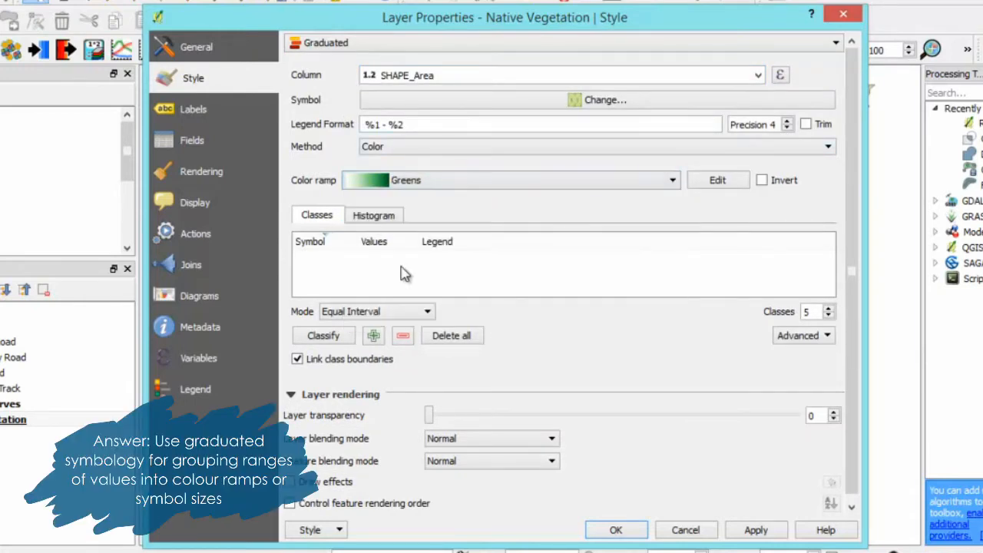
- Classify the Native Vegetation areas using Natural Breaks (Jenks) and apply the graduated style
click(415, 312)
click(407, 348)
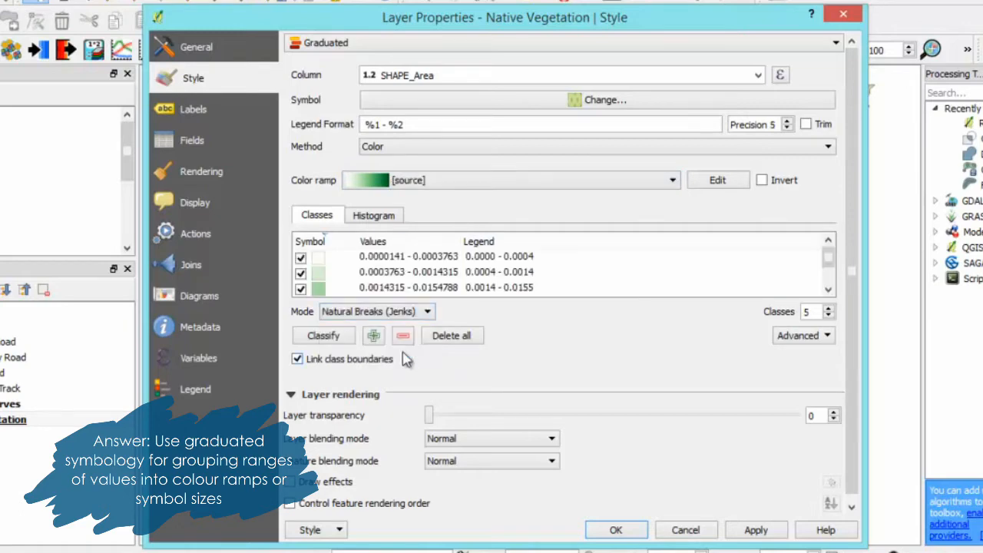
scroll(828, 286, down, 1)
scroll(830, 254, up, 1)
click(617, 530)
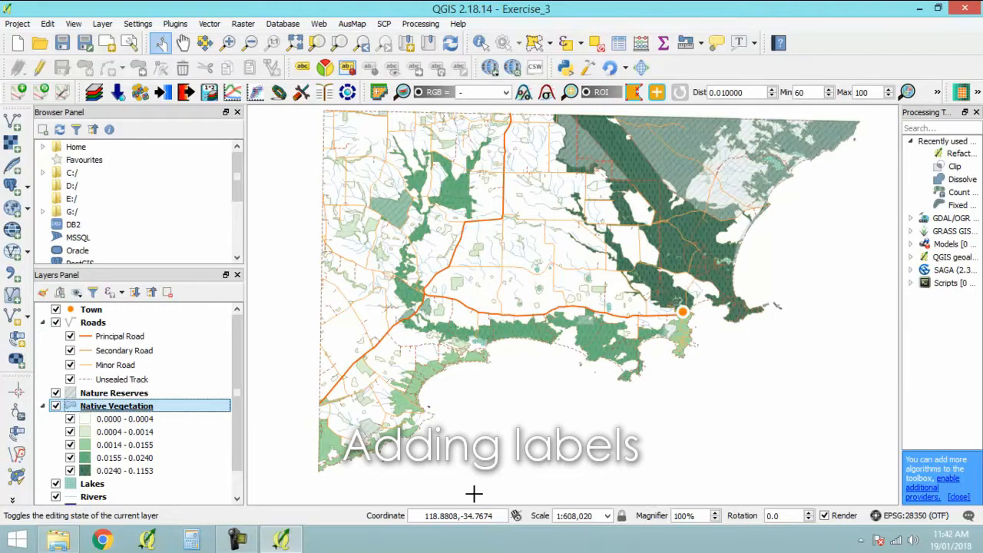
- Turn on labels for the Roads layer using the NAME field and apply them to the map
click(239, 498)
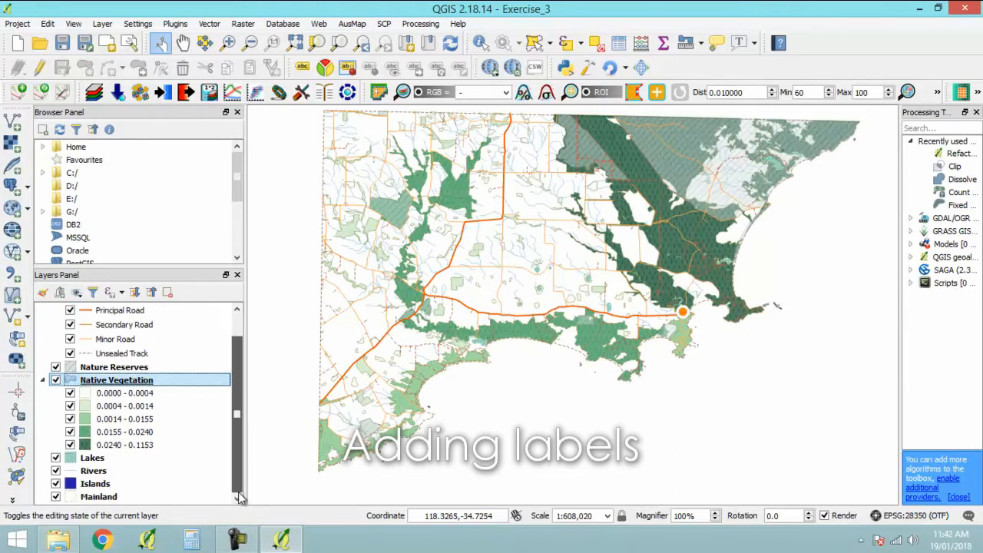
scroll(239, 492, up, 1)
click(93, 323)
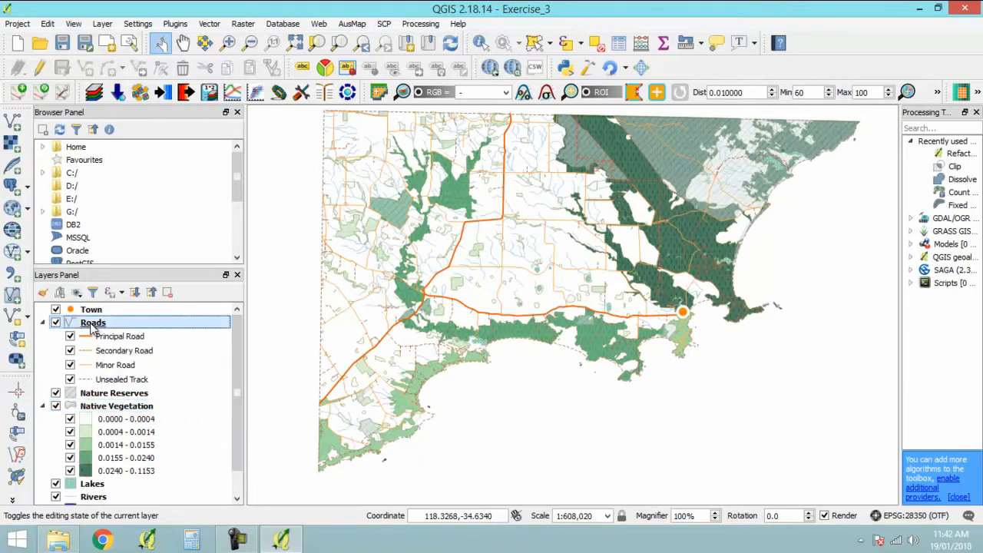
double_click(93, 323)
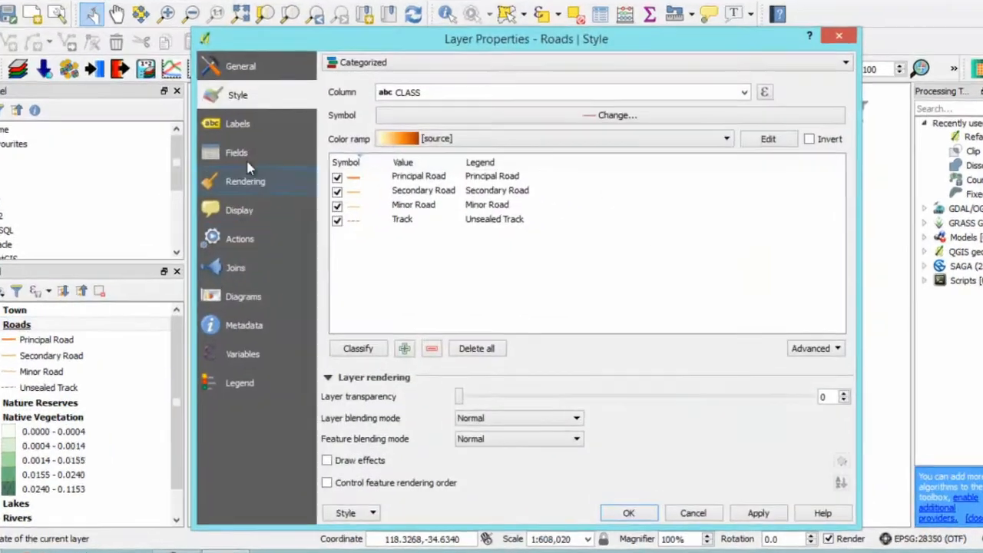
click(239, 127)
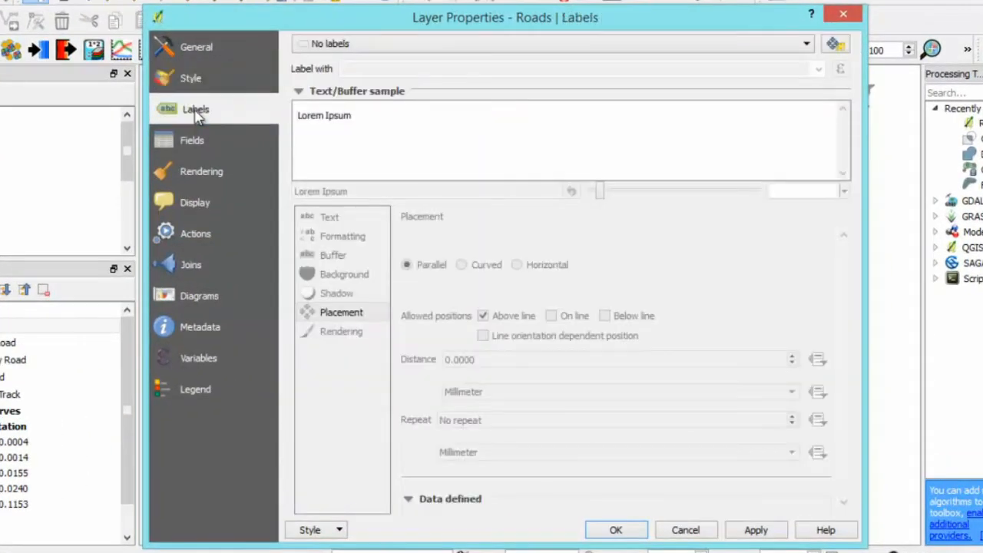
click(335, 46)
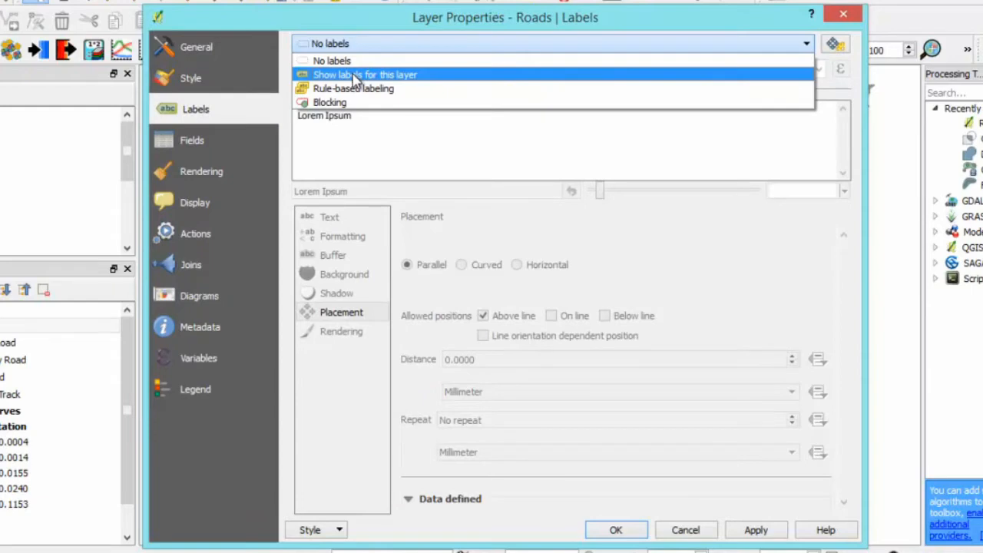
click(354, 76)
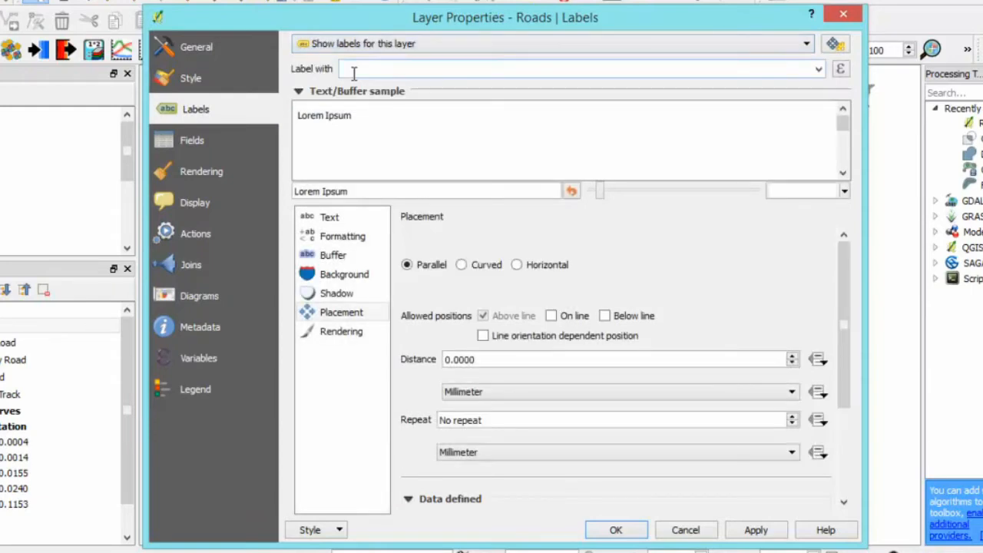
click(818, 69)
click(386, 99)
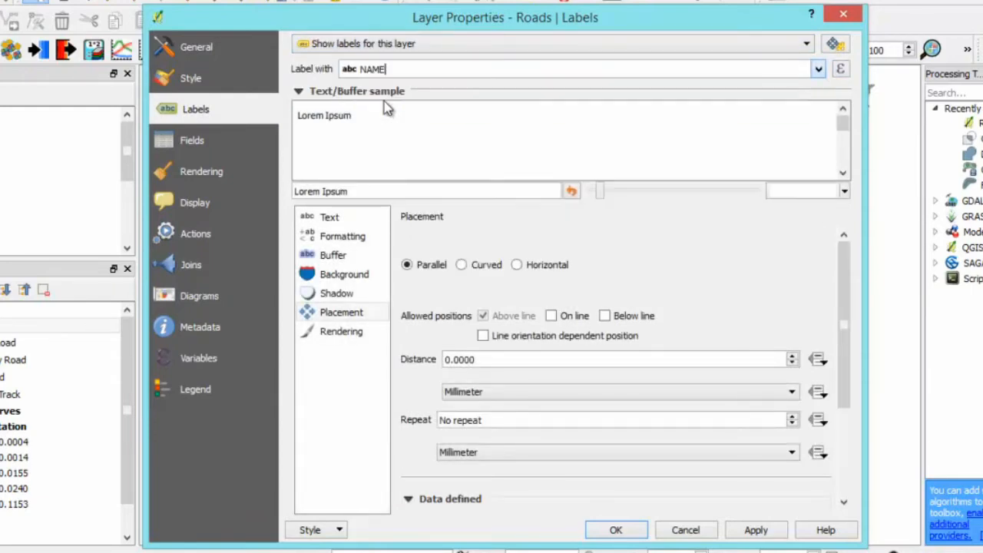
click(615, 530)
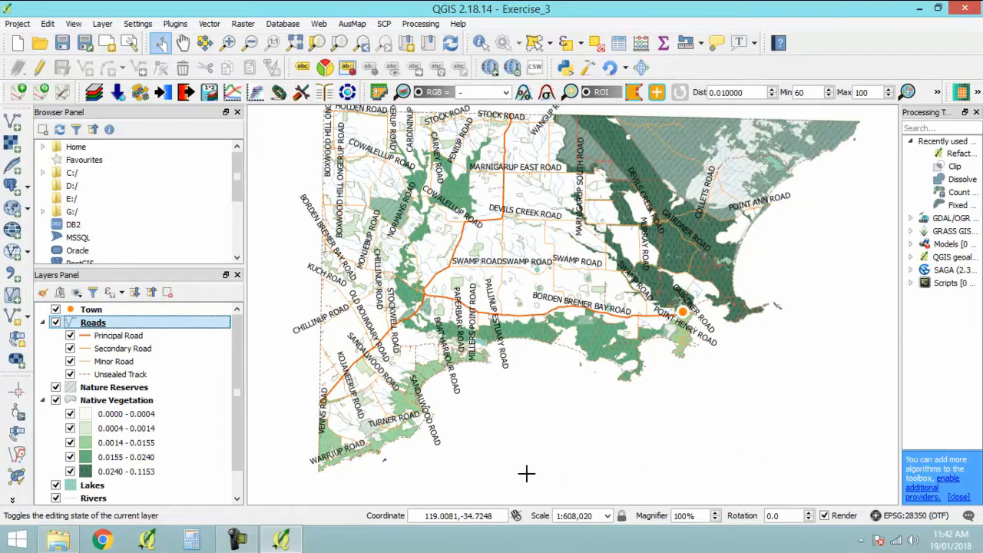
- Set the Roads label text to the Arial font at a size of 6 points
double_click(93, 323)
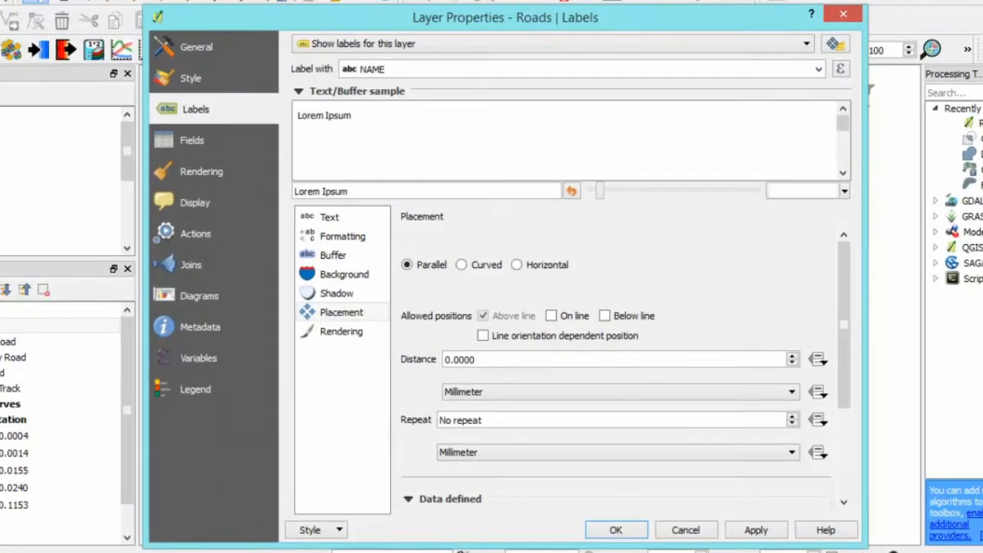
click(344, 220)
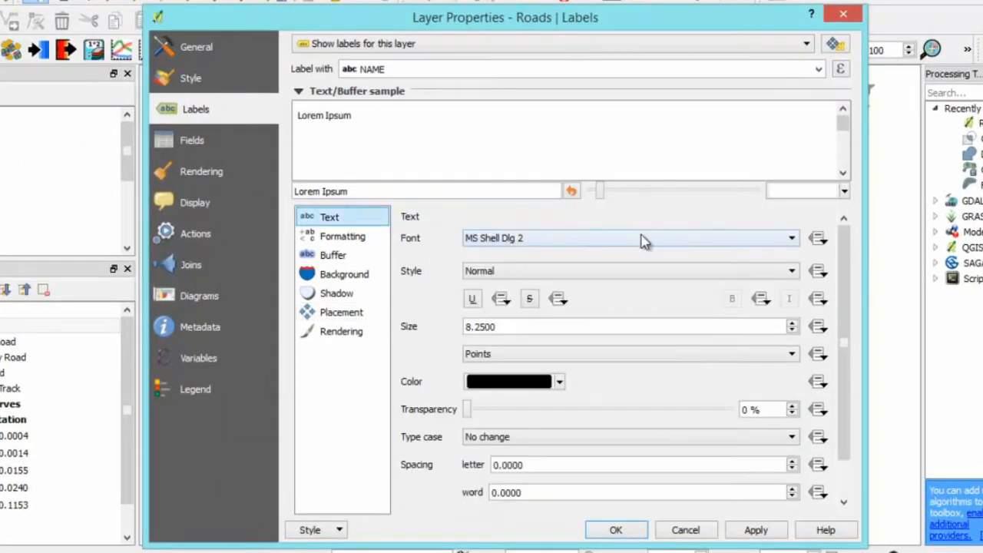
click(646, 241)
scroll(515, 366, up, 15)
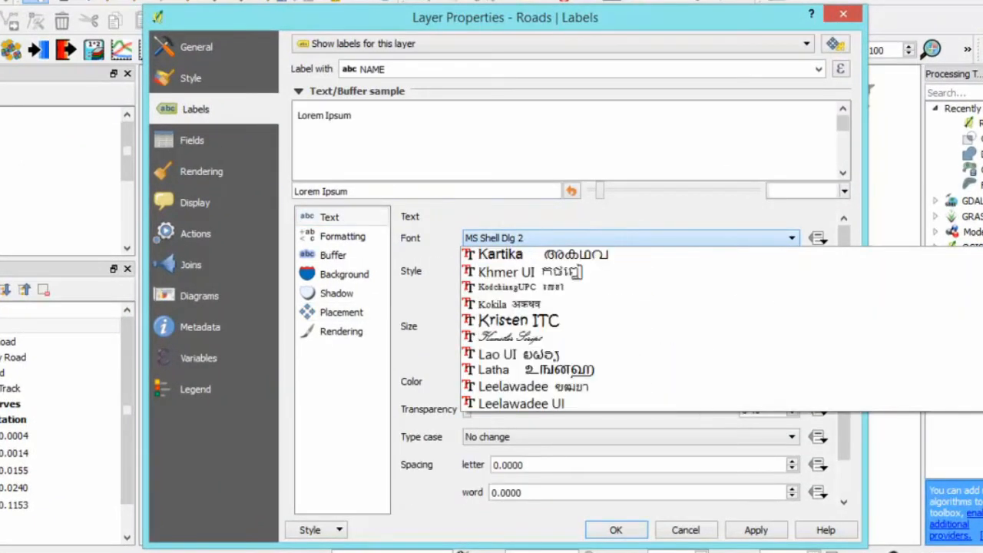
scroll(523, 361, down, 5)
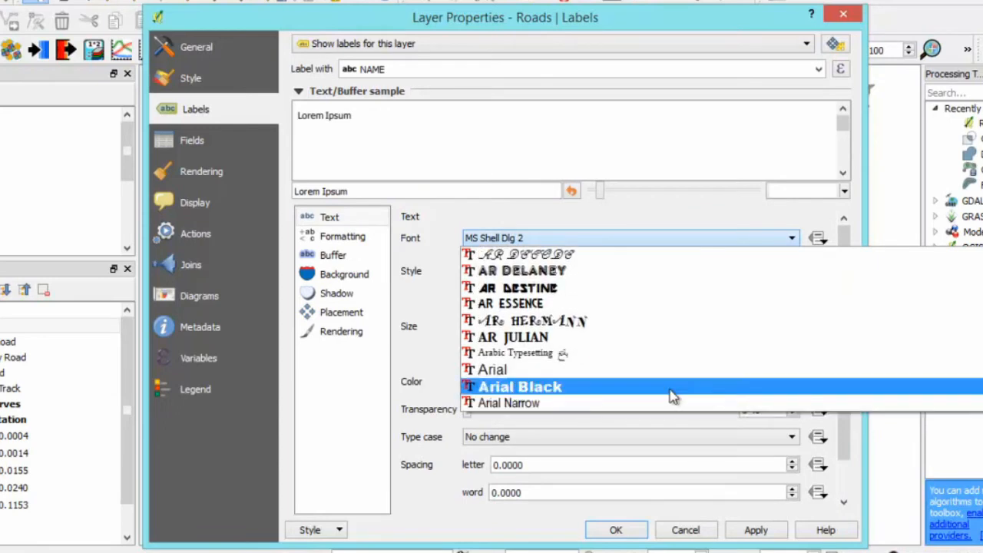
click(495, 376)
drag(453, 330, 549, 333)
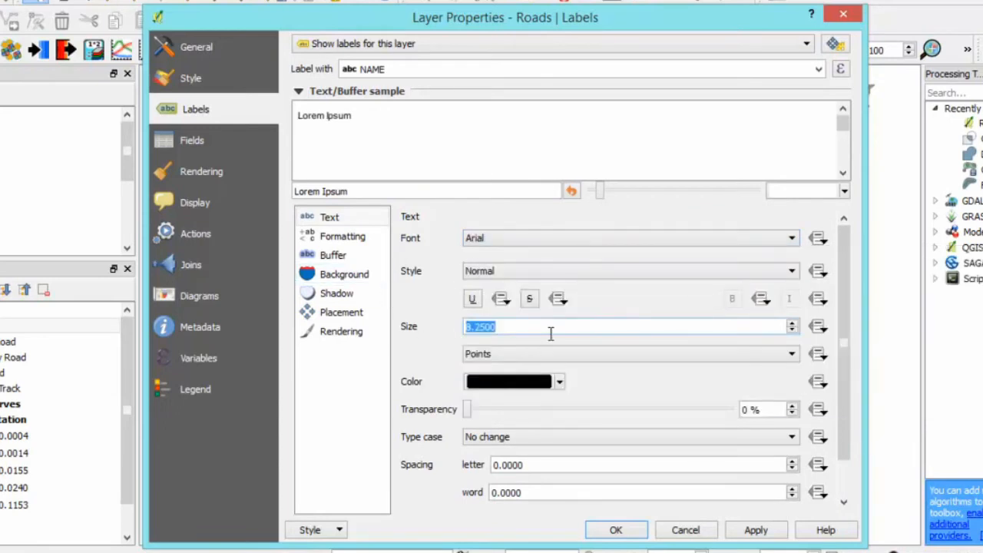
text(6)
- Colour the Roads label text with the recent bright orange and set its type case to All uppercase
click(565, 384)
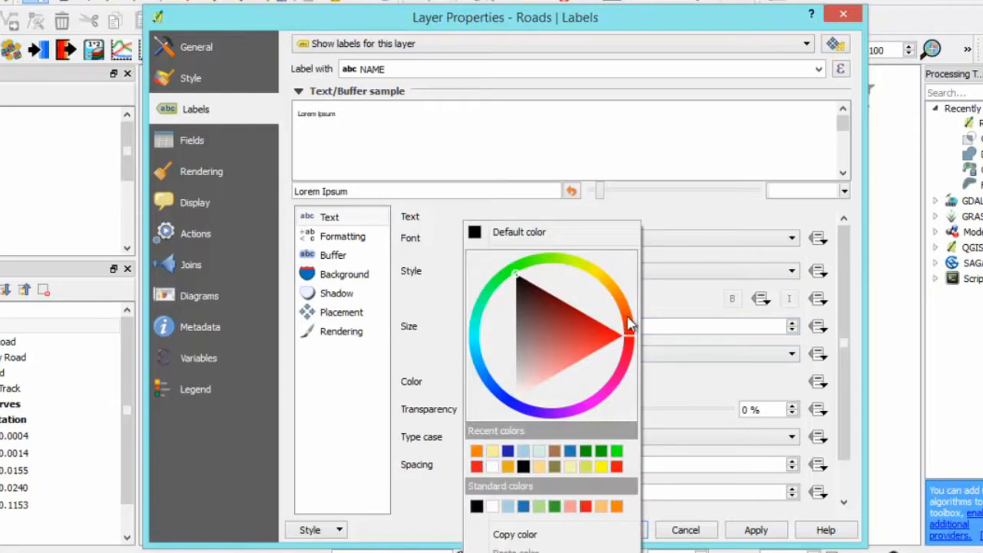
click(625, 322)
click(475, 453)
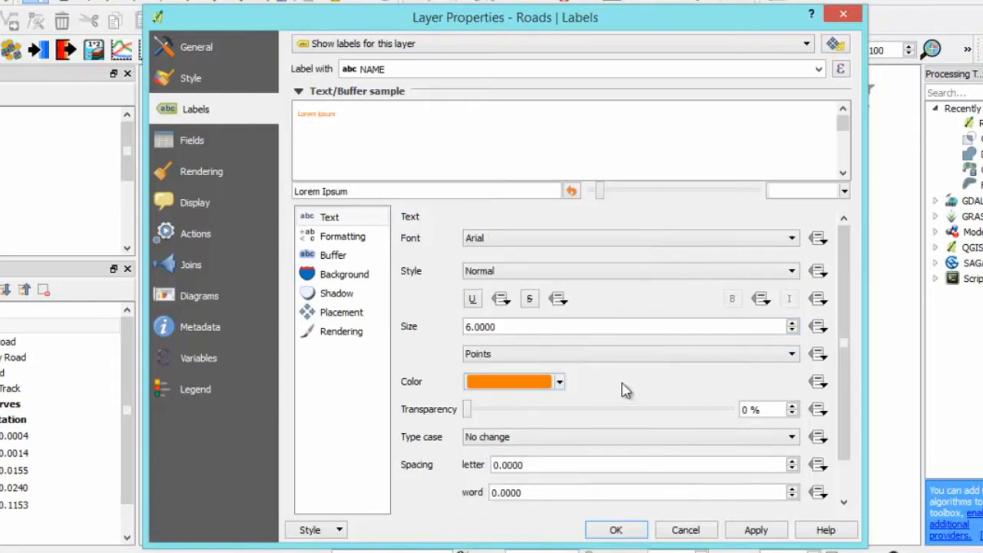
click(645, 440)
click(610, 461)
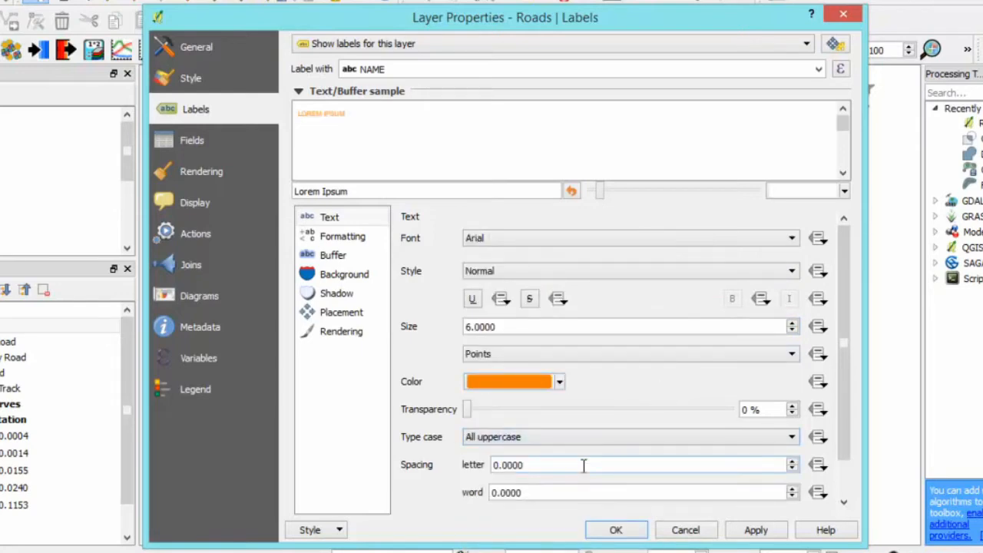
- Draw a text buffer around the Roads labels with 20% transparency
click(335, 260)
click(406, 239)
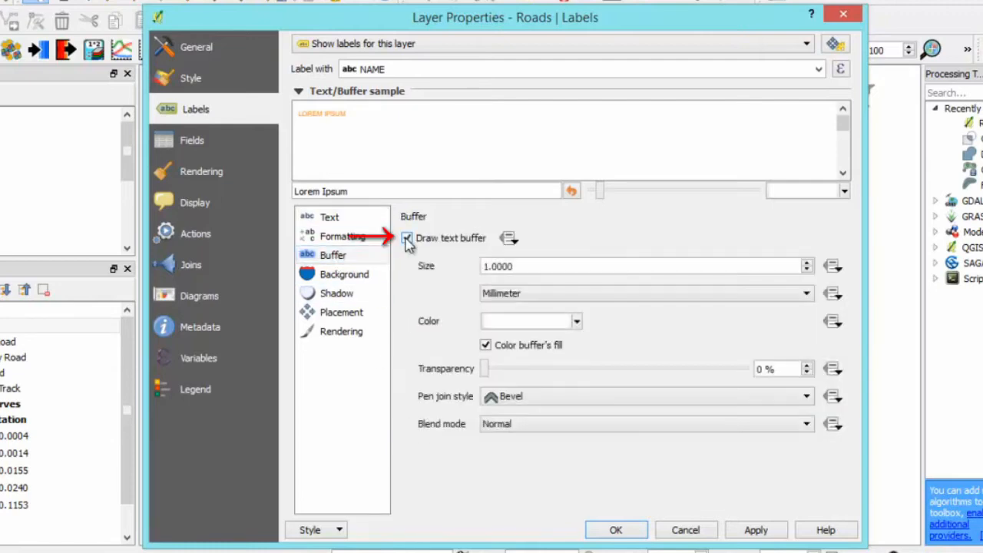
click(503, 369)
drag(506, 374, 540, 377)
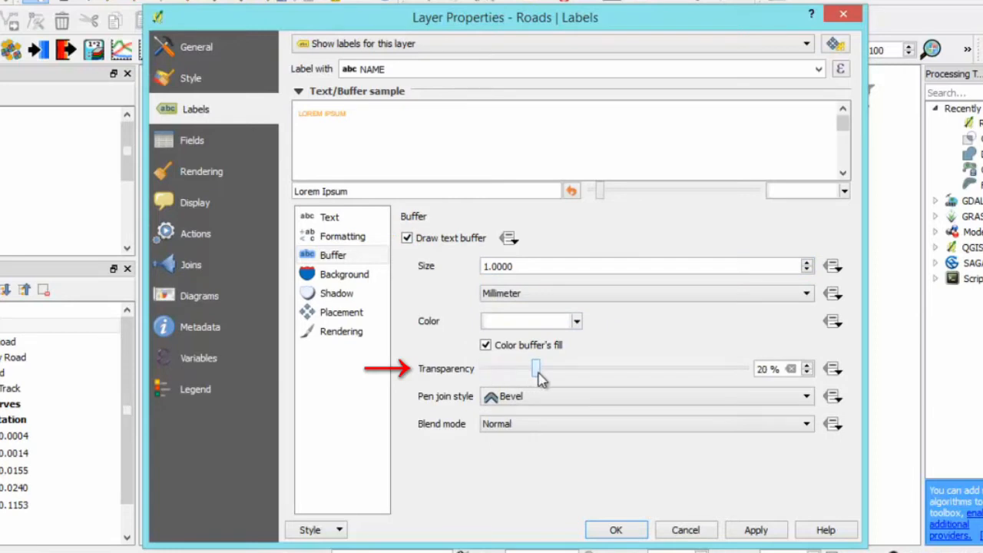
- Set the Roads label placement to Curved, allowing only the On line position
click(366, 318)
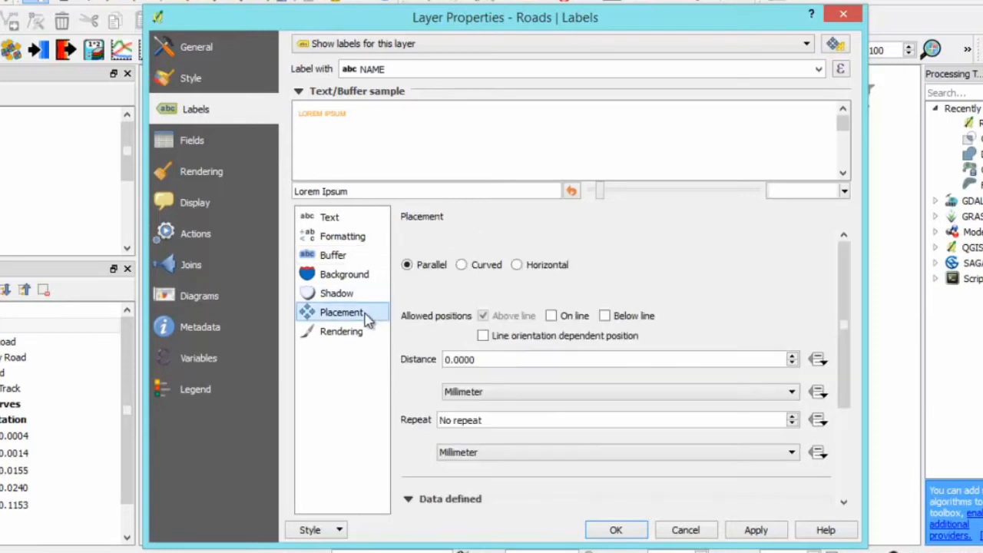
click(479, 268)
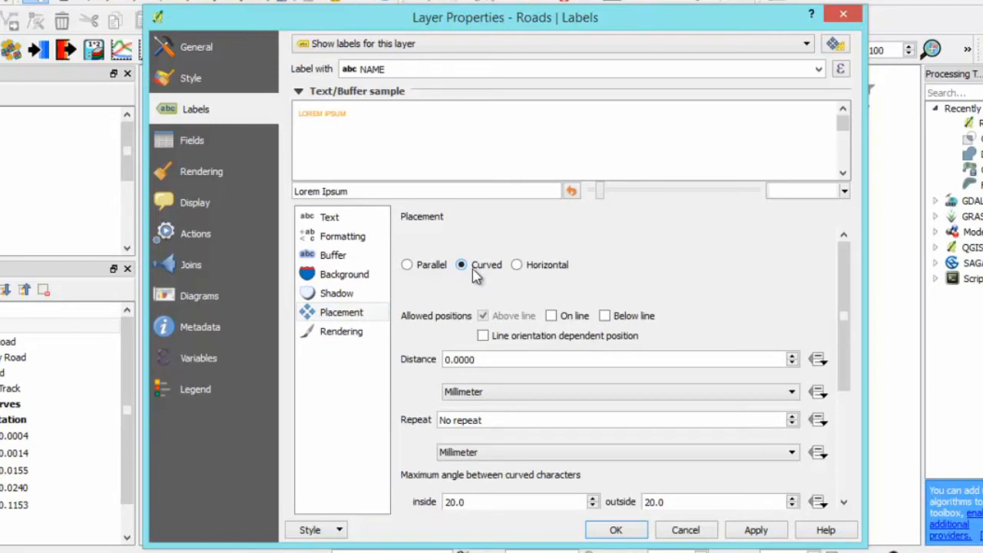
click(551, 316)
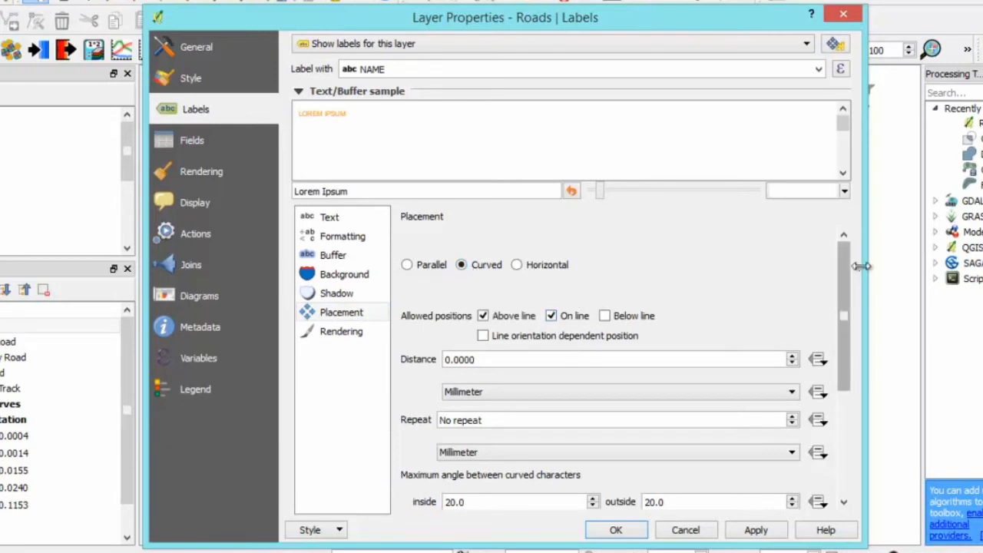
scroll(848, 304, down, 2)
click(483, 268)
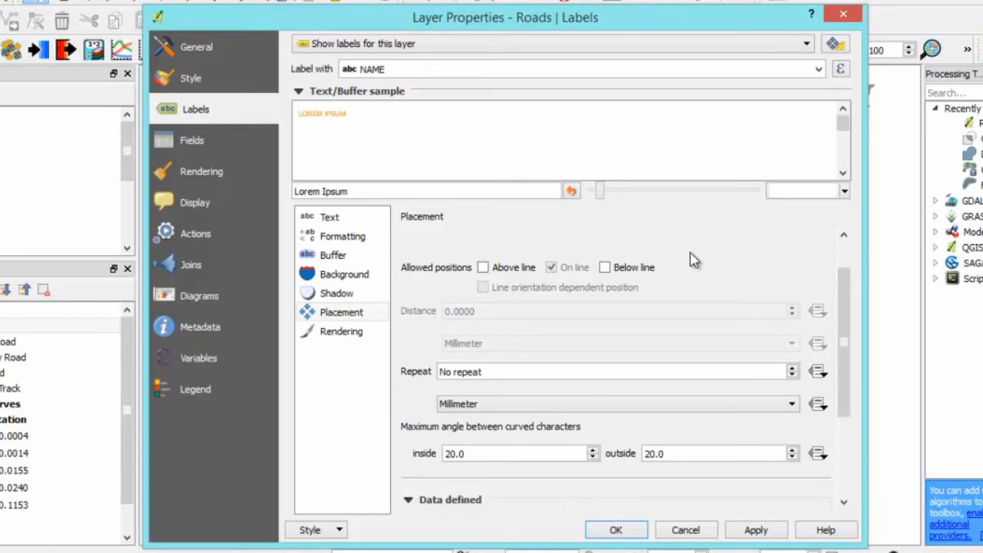
- Apply the Roads label settings and examine the curved road names on the map at close range
click(616, 530)
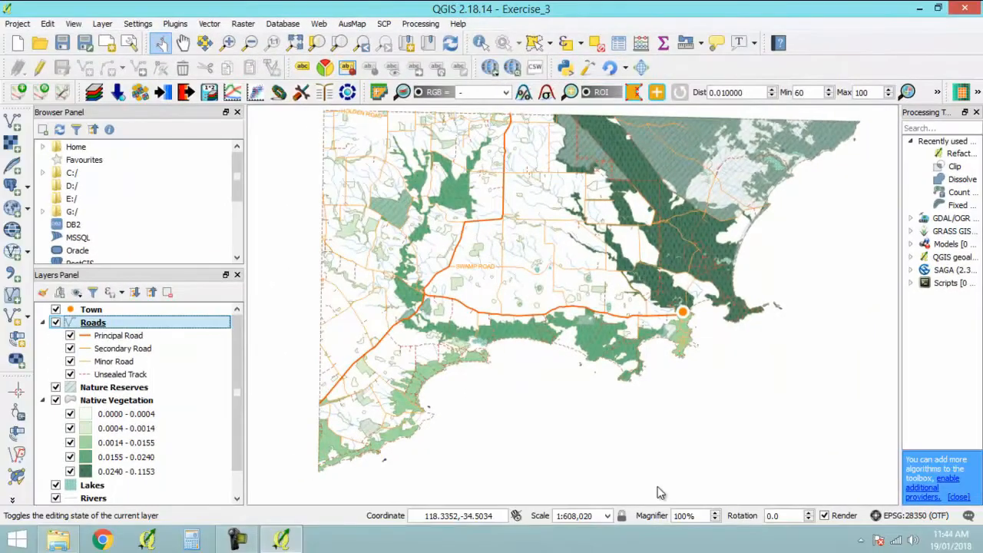
scroll(466, 265, up, 2)
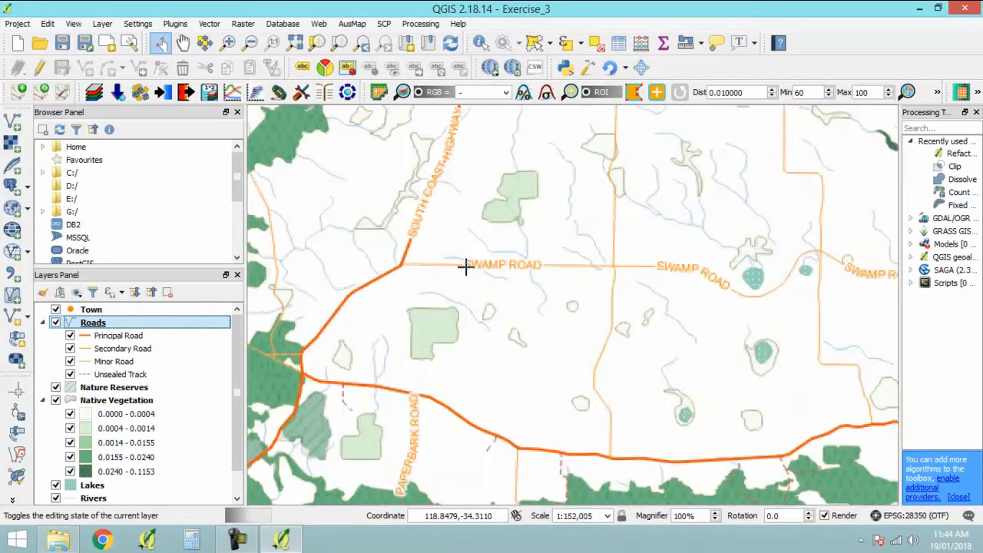
drag(574, 262, 475, 372)
mouse_move(680, 365)
mouse_down()
mouse_move(608, 218)
mouse_move(666, 378)
mouse_up()
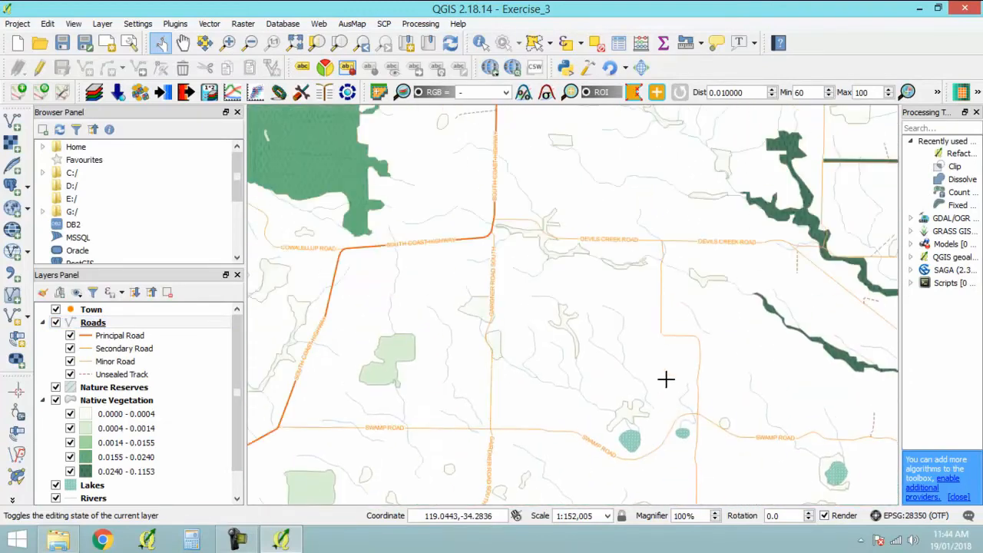
- Zoom the map to the extent of the Mainland layer
scroll(110, 461, down, 2)
right_click(110, 498)
click(167, 236)
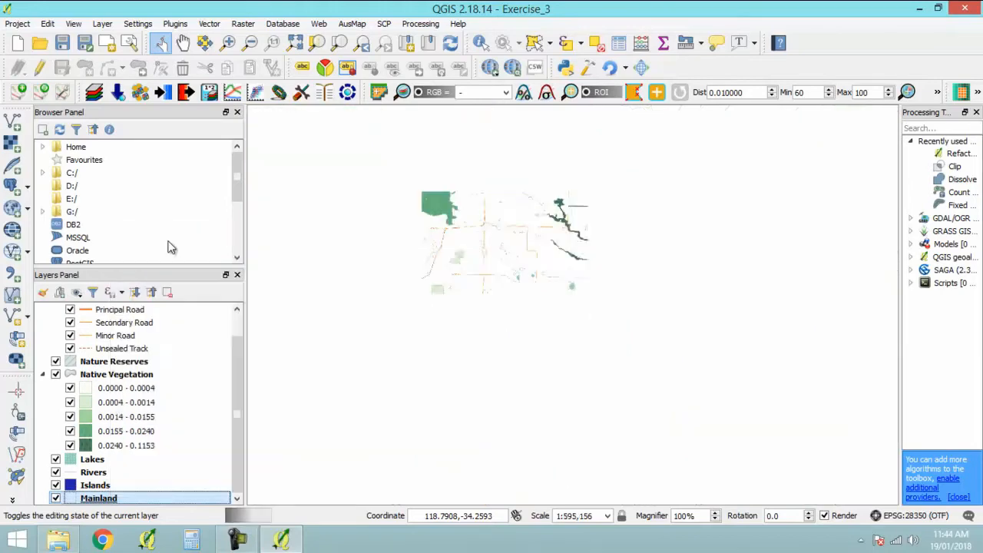
- Set the Roads label rendering to merge connected lines to avoid duplicate labels, and check the road names on the map
drag(235, 417, 236, 373)
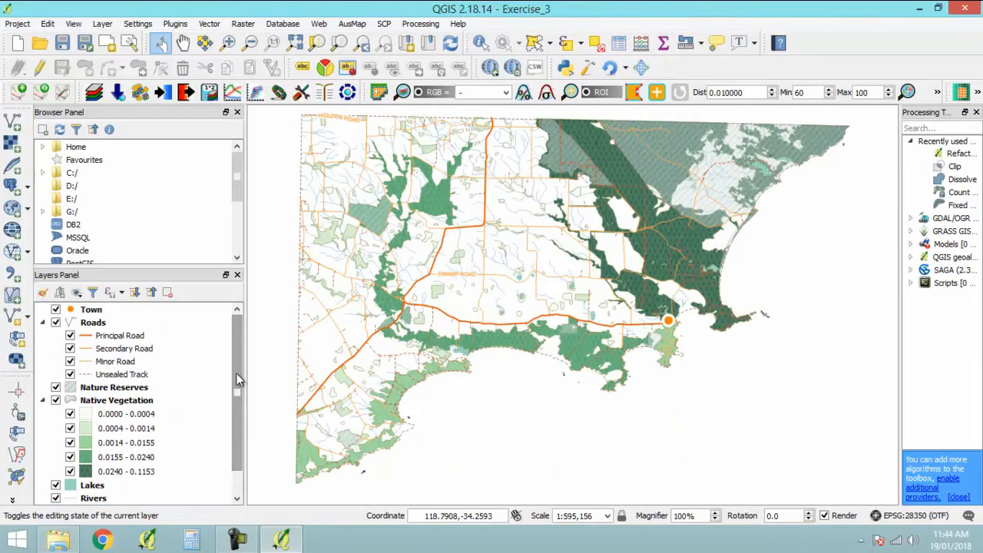
click(93, 323)
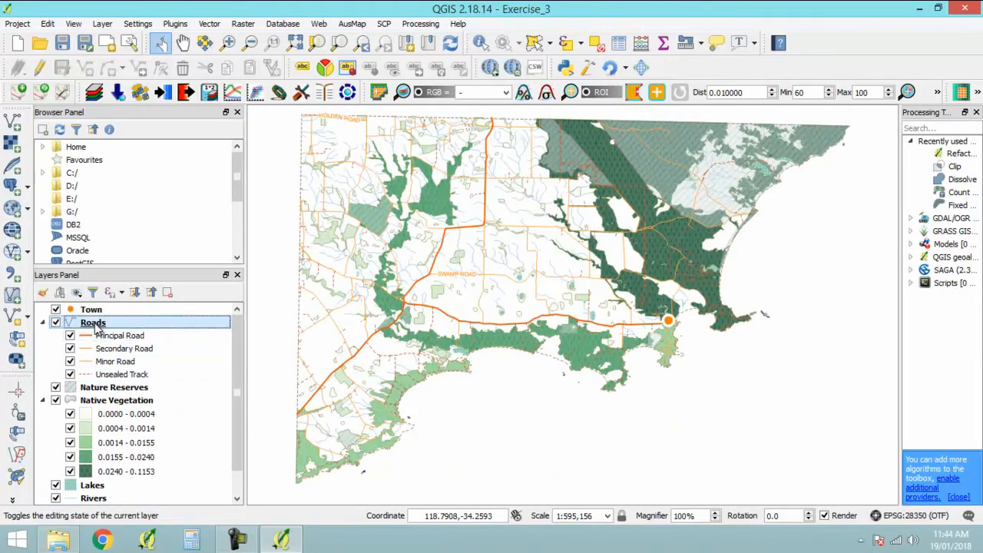
double_click(93, 324)
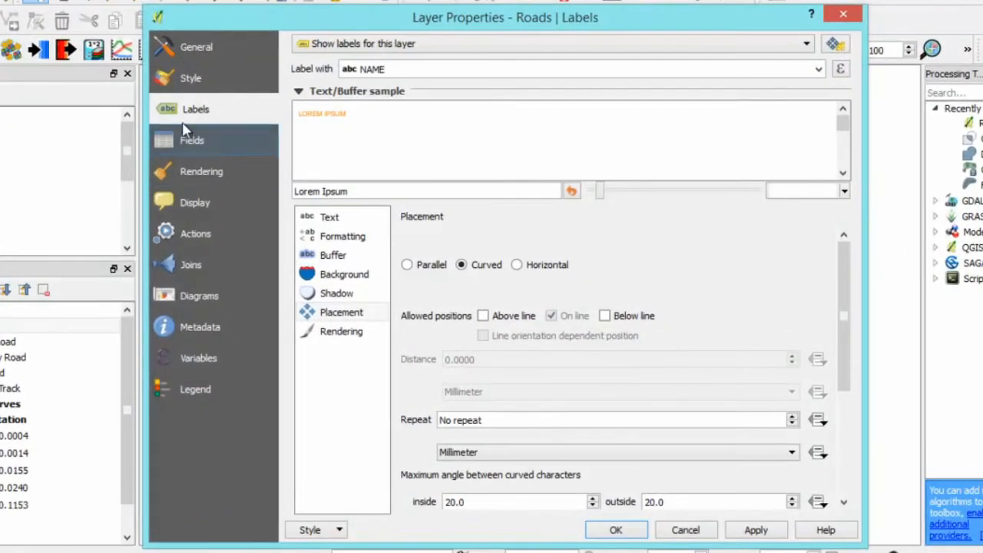
click(356, 335)
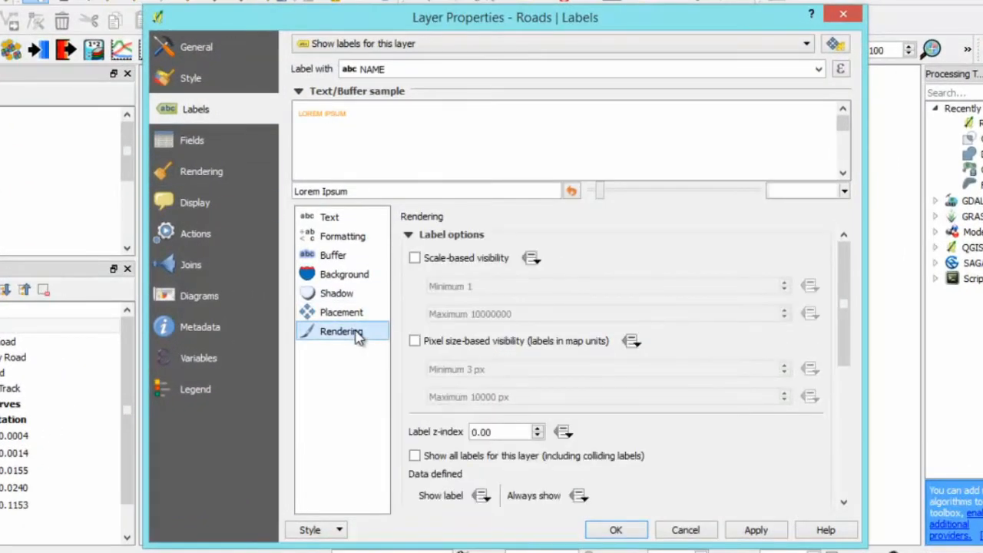
drag(845, 314, 856, 434)
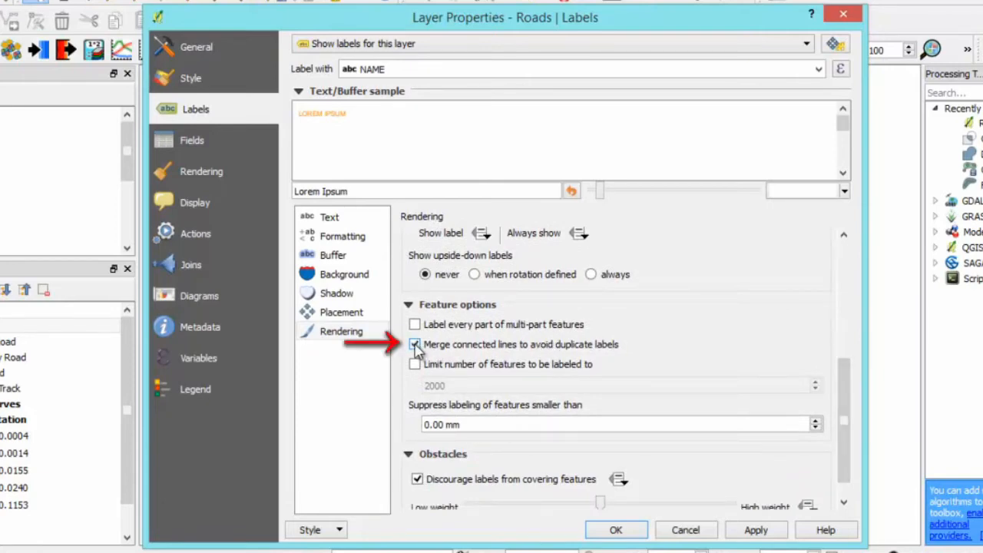
click(629, 530)
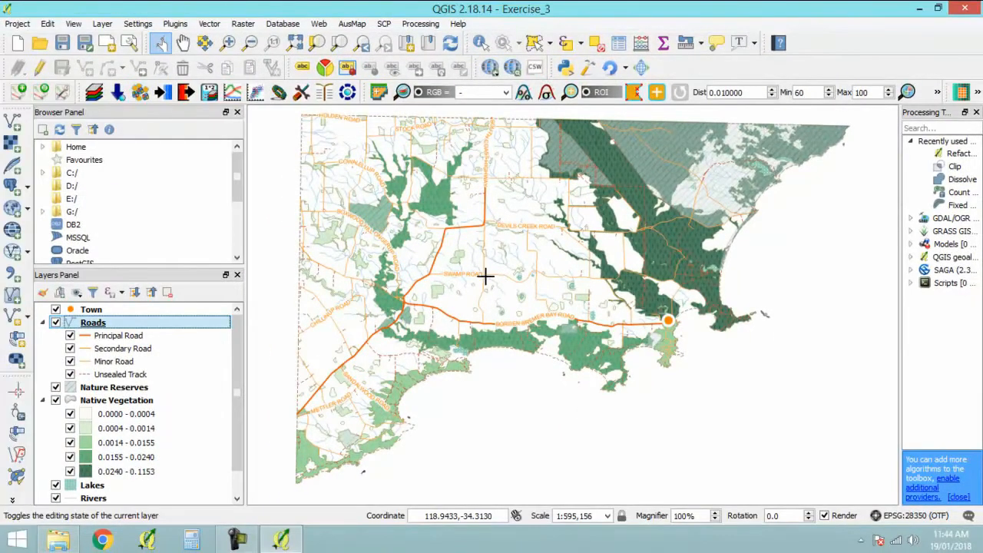
scroll(485, 276, up, 2)
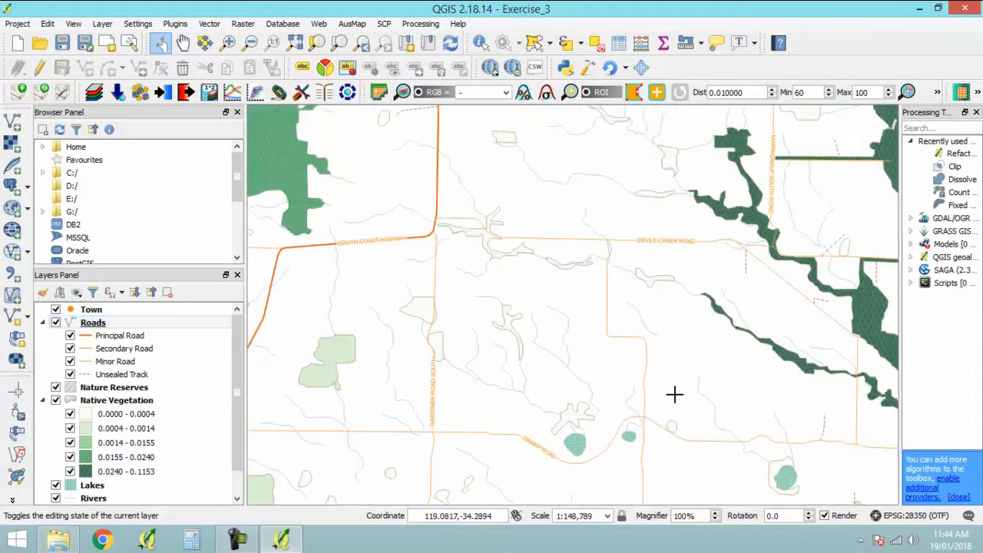
click(362, 45)
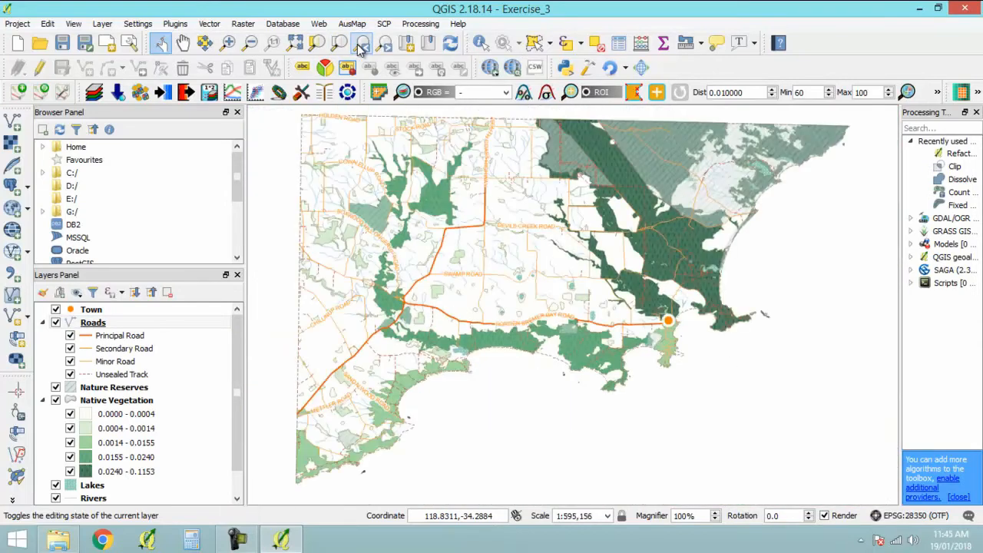
- Show labels for the Town layer using the NAME field
drag(240, 417, 240, 390)
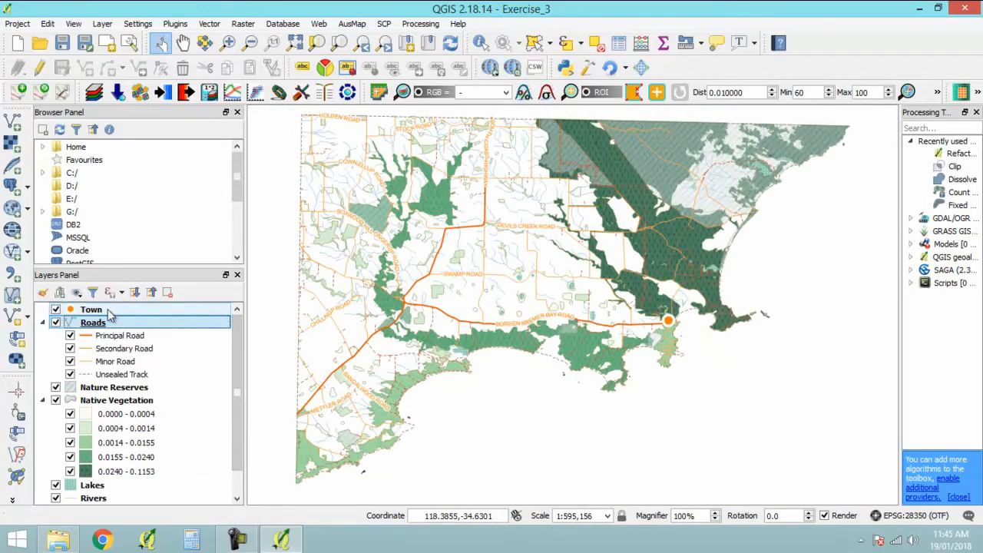
double_click(91, 311)
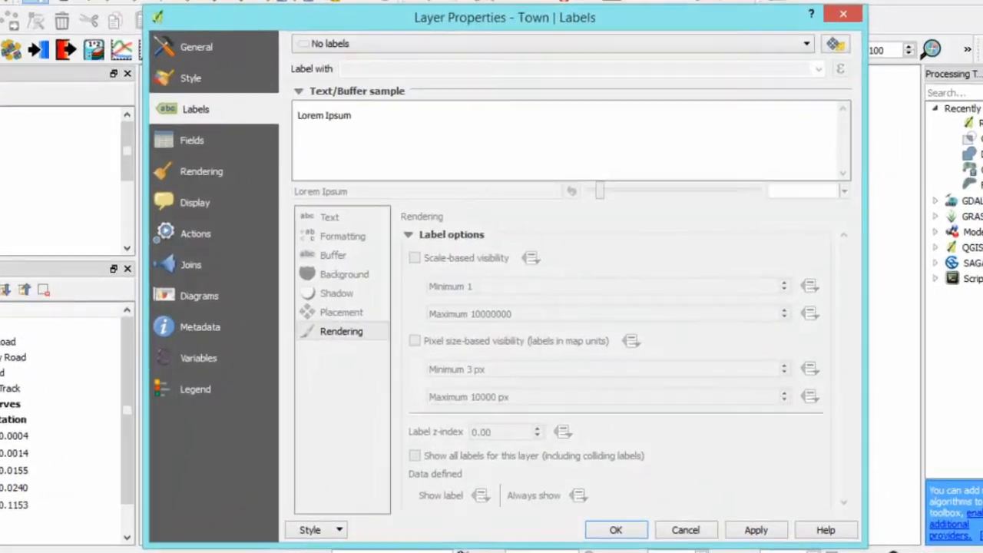
click(395, 44)
click(390, 64)
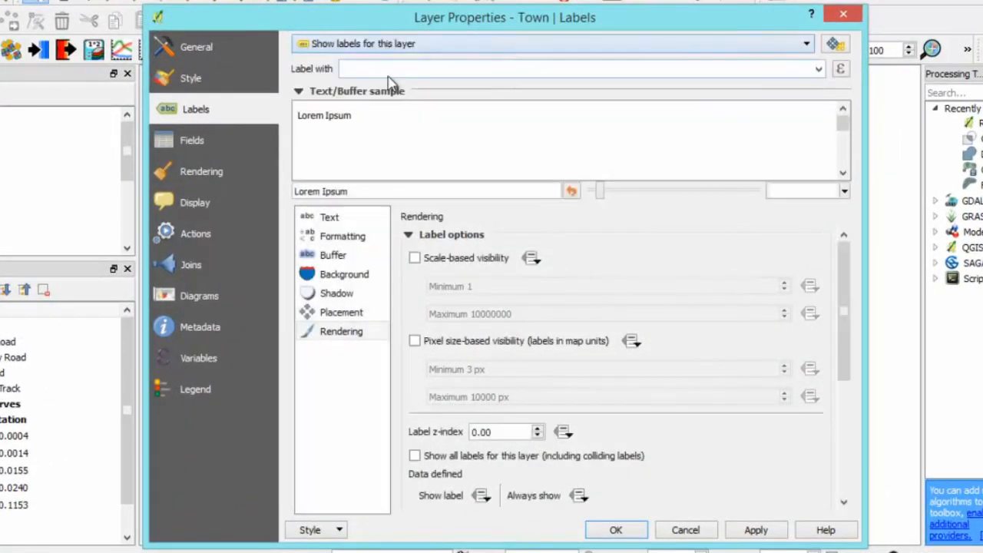
click(819, 69)
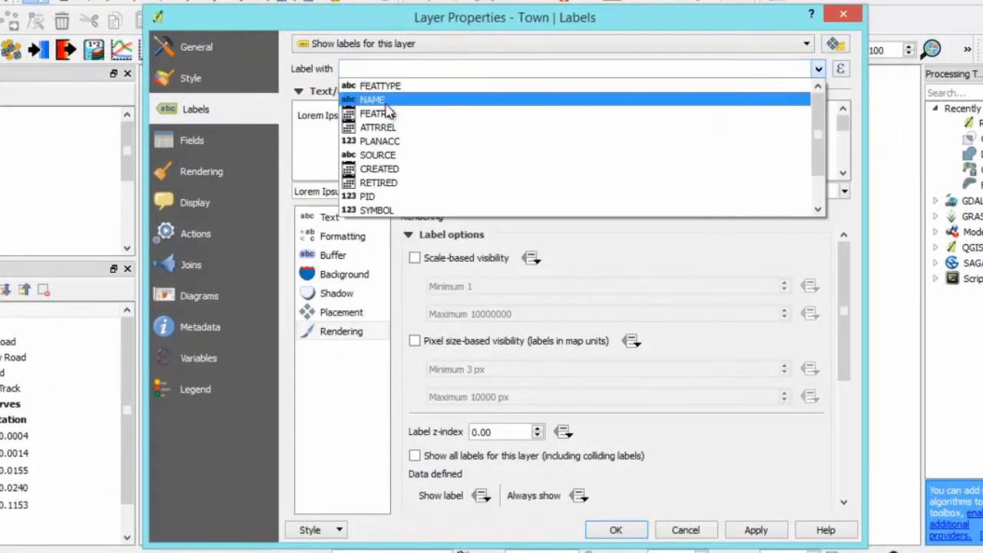
click(384, 98)
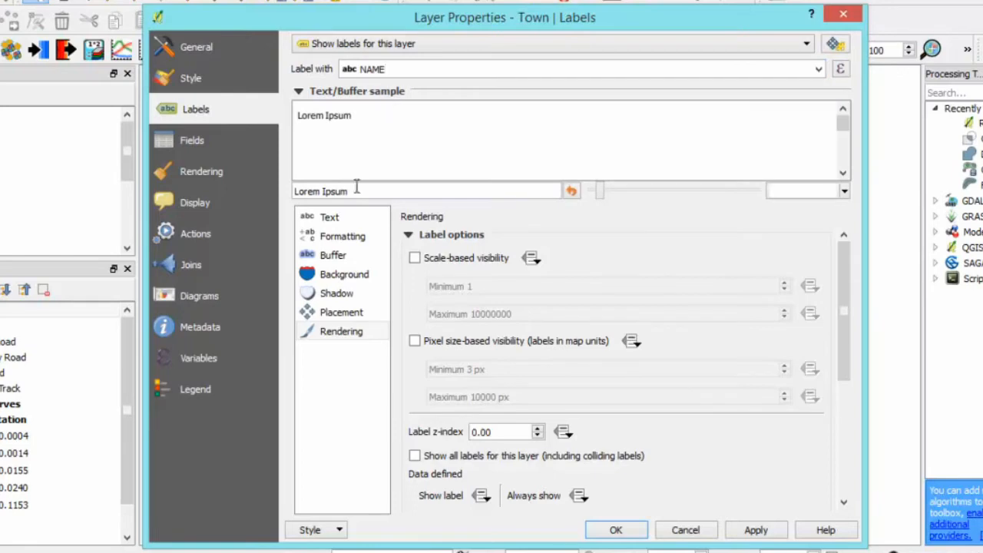
- Set the Town label text to the Arial font at a size of 8 points
click(330, 218)
click(530, 237)
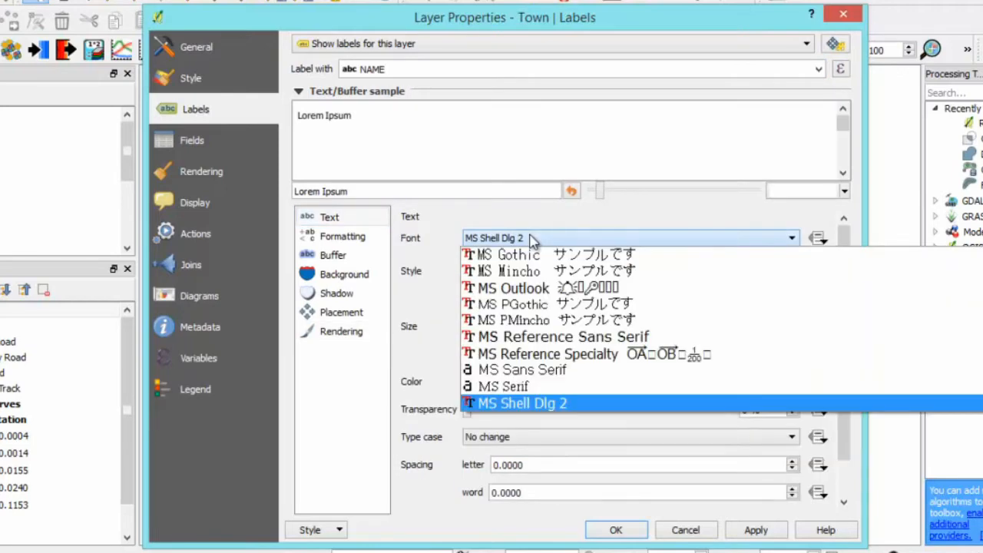
text(arial)
click(538, 402)
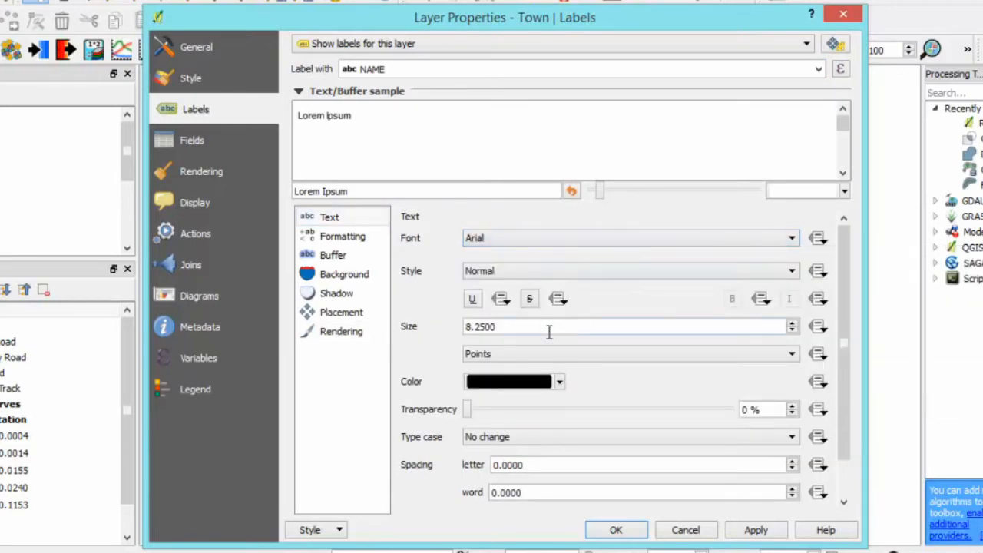
triple_click(549, 329)
text(6)
key(BackSpace)
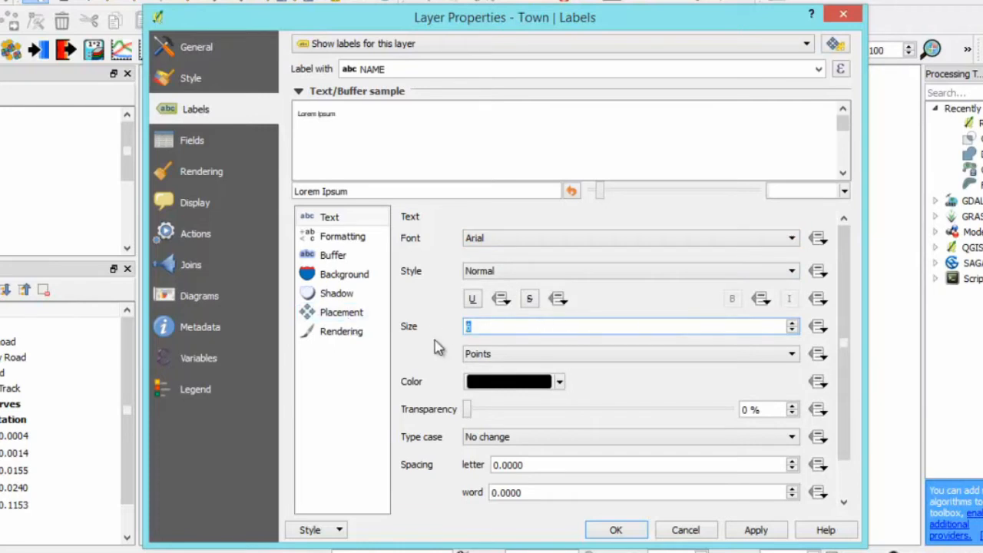
text(8)
key(Tab)
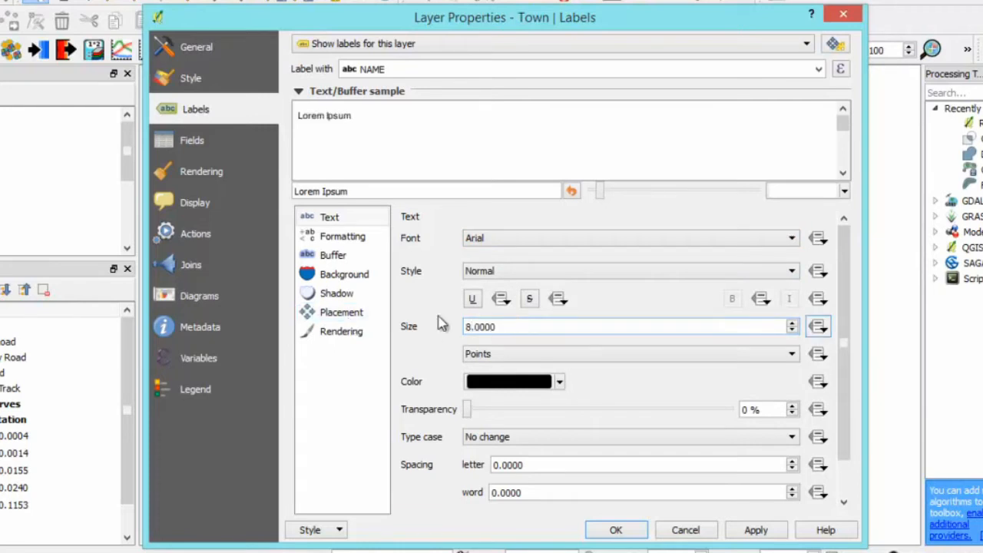
- Draw a text buffer around the Town labels with 20% transparency
click(338, 255)
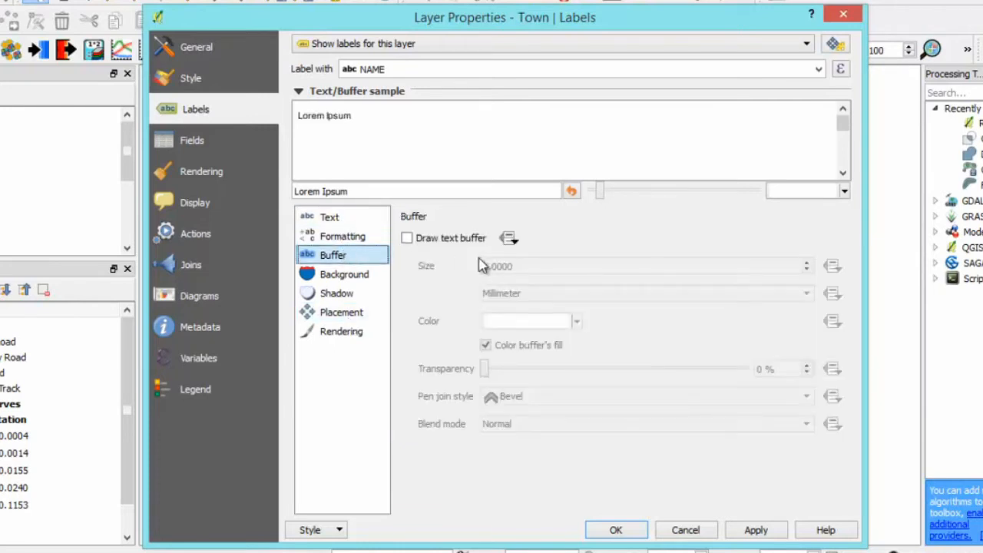
click(407, 239)
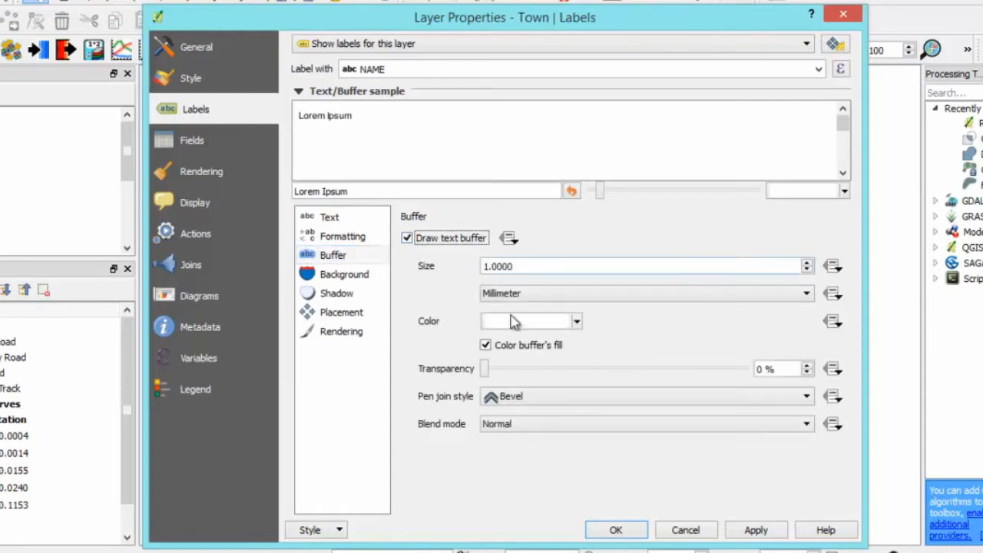
drag(485, 370, 541, 378)
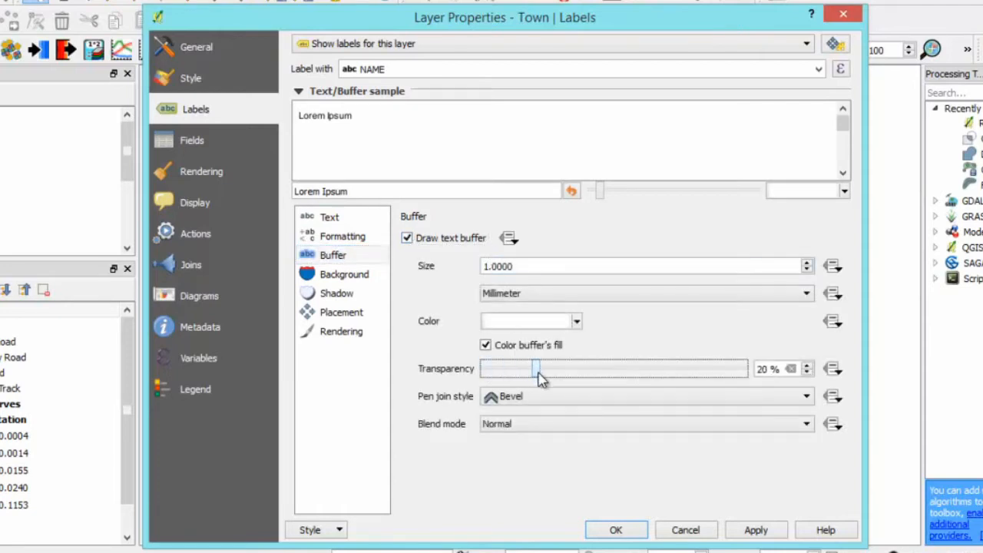
- Add a drop shadow with 50% transparency to the Town labels, apply the settings and check the label on the map
click(365, 299)
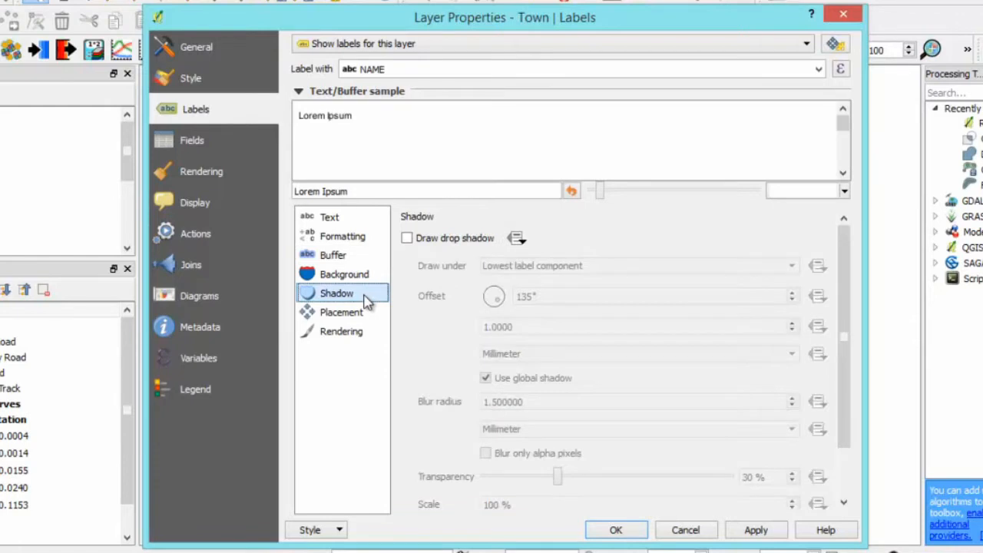
click(407, 239)
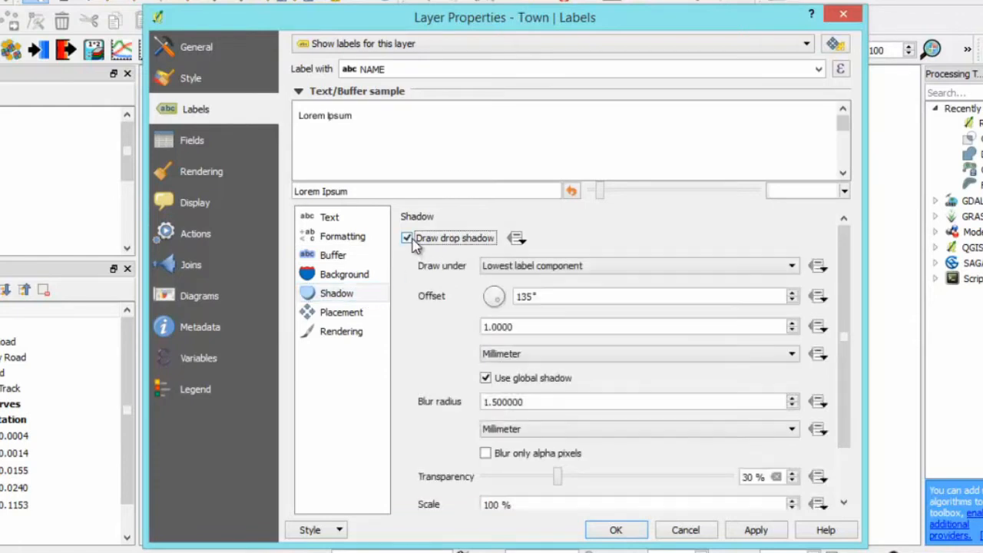
drag(558, 478, 608, 485)
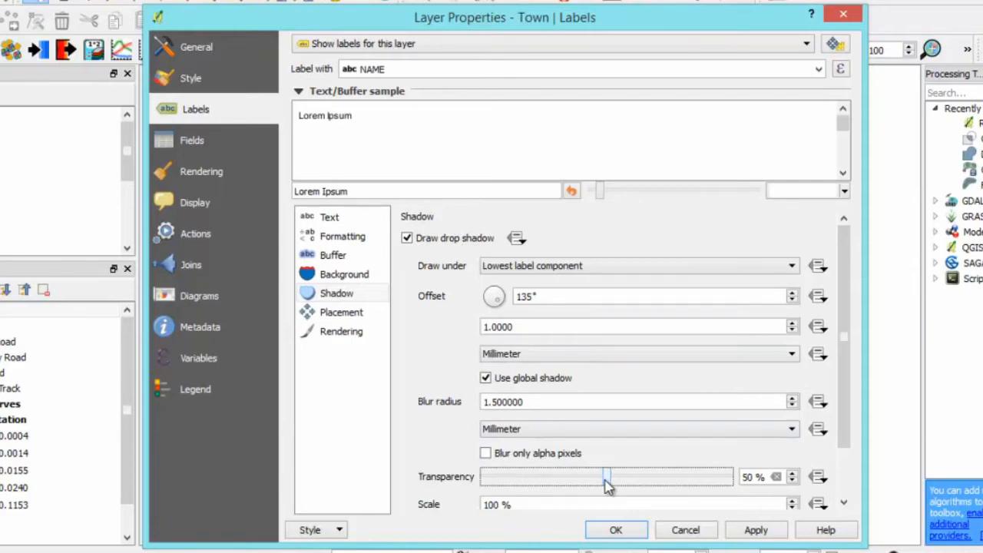
click(616, 530)
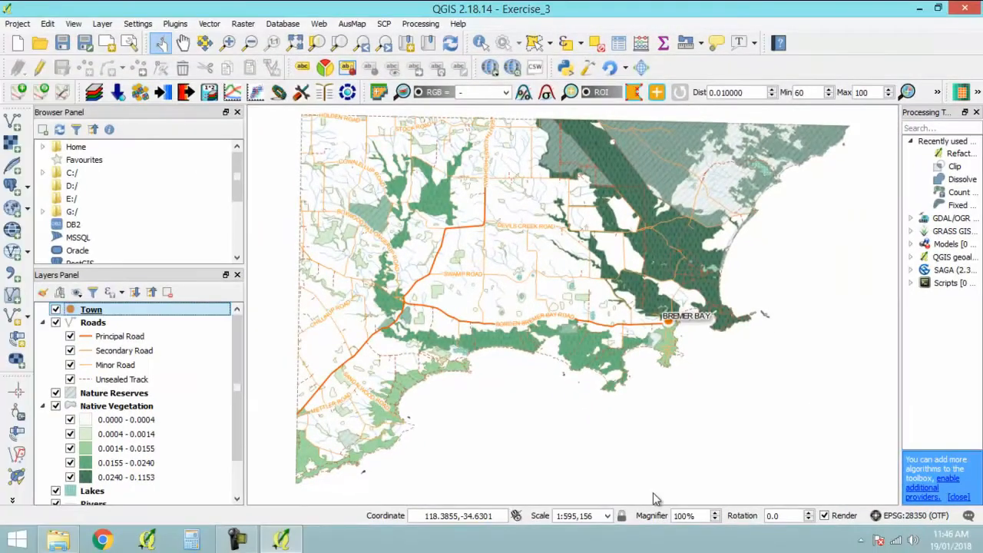
scroll(653, 332, up, 3)
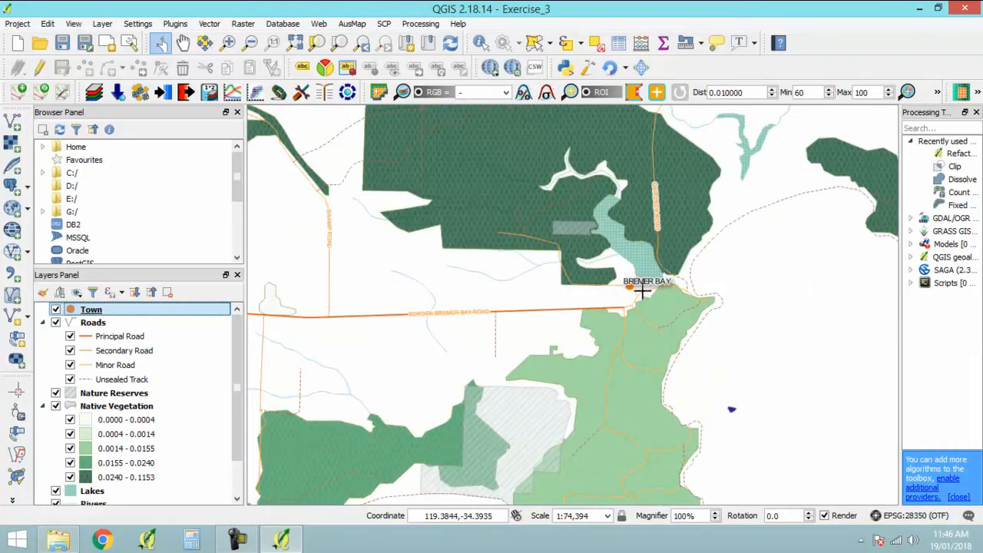
click(363, 44)
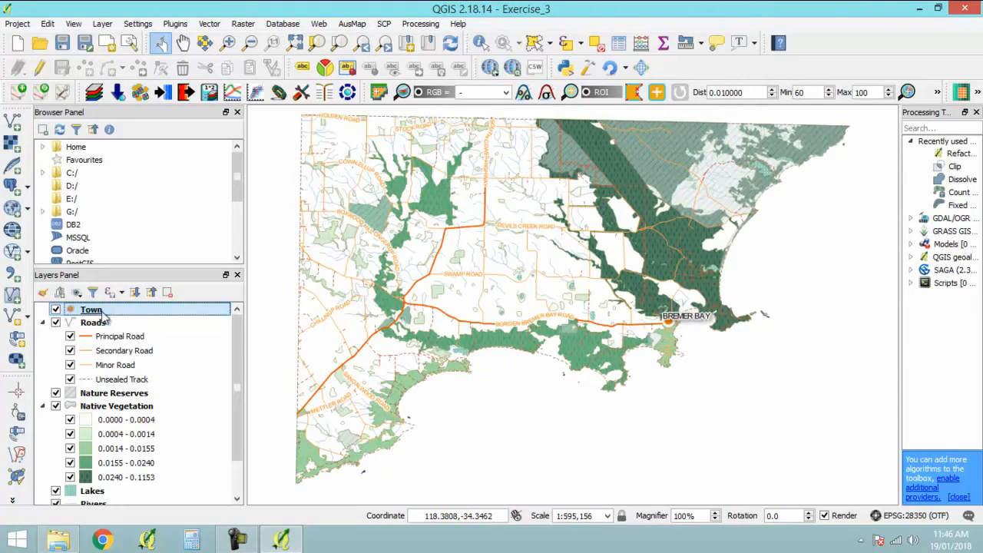
- Set the Town label placement to Offset from point, using the lower-right quadrant
double_click(92, 310)
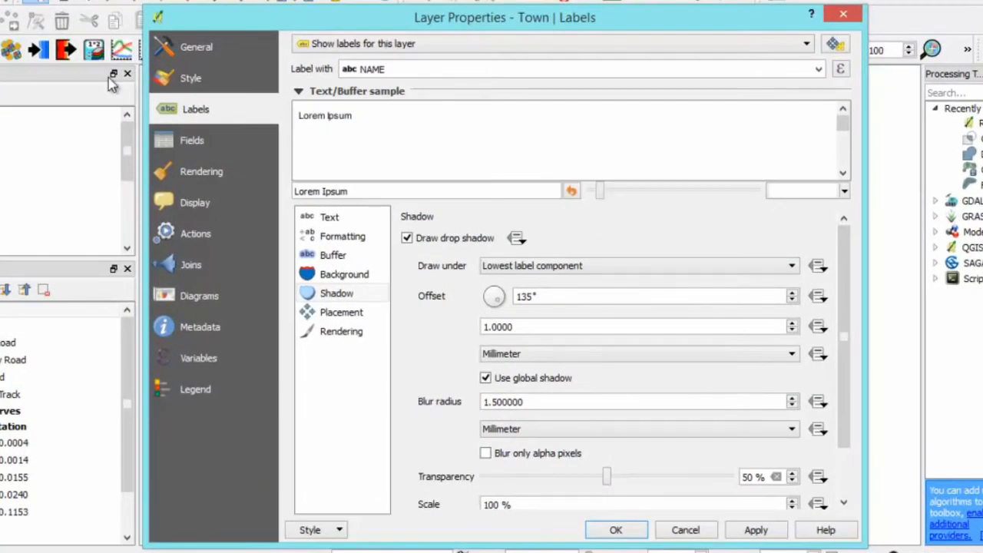
click(350, 315)
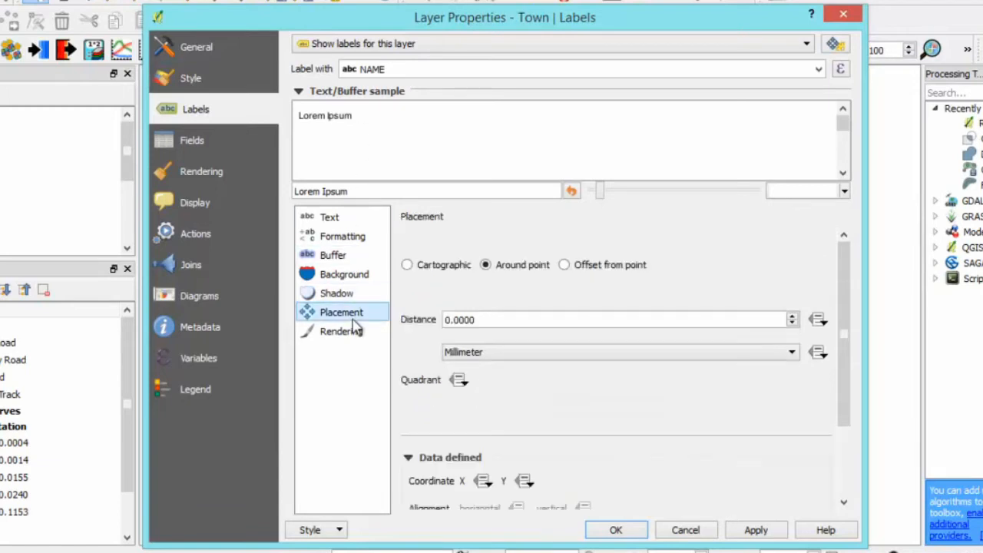
click(566, 265)
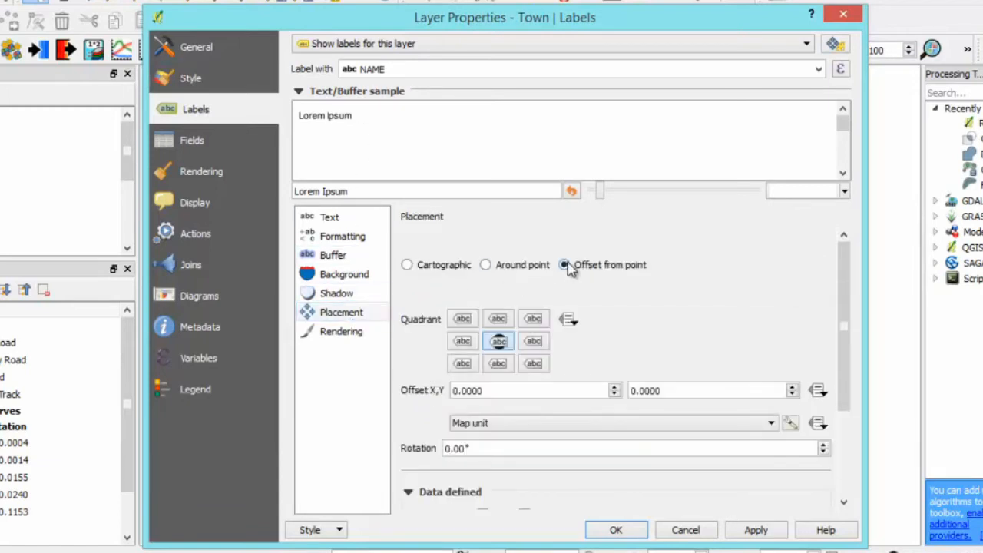
click(534, 364)
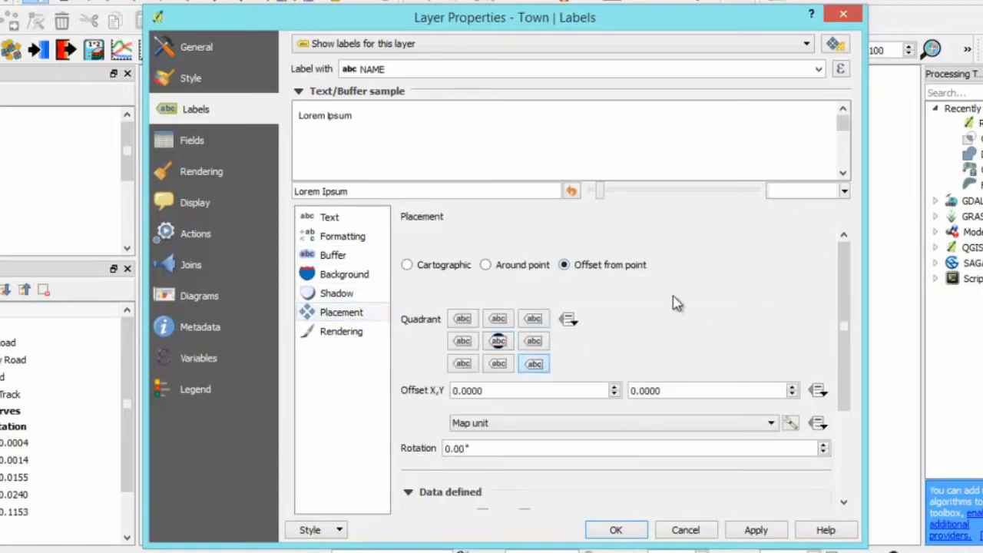
- Set the Town labels' X offset to 3 millimetres, apply the settings and check the label's position on the map
double_click(461, 391)
text(3)
key(Tab)
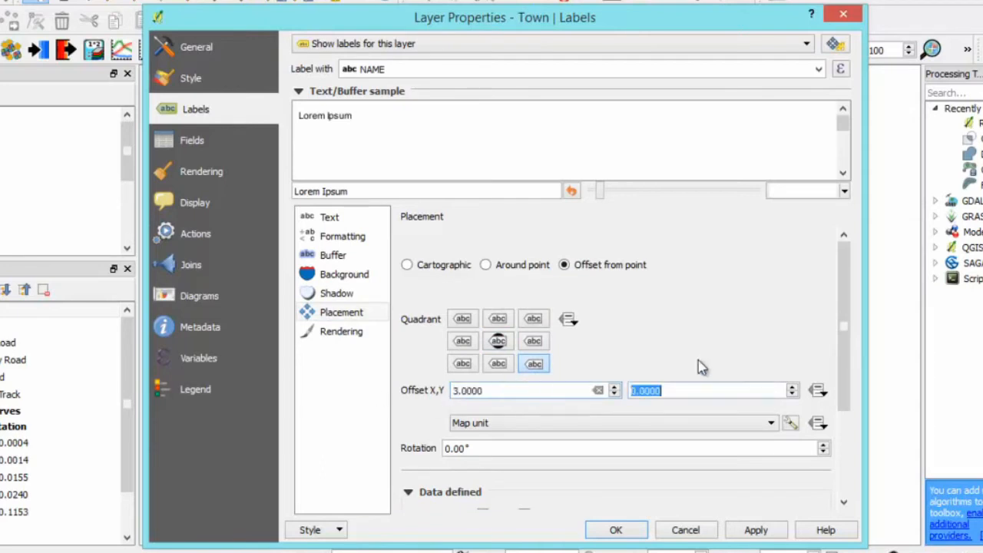
scroll(845, 377, down, 2)
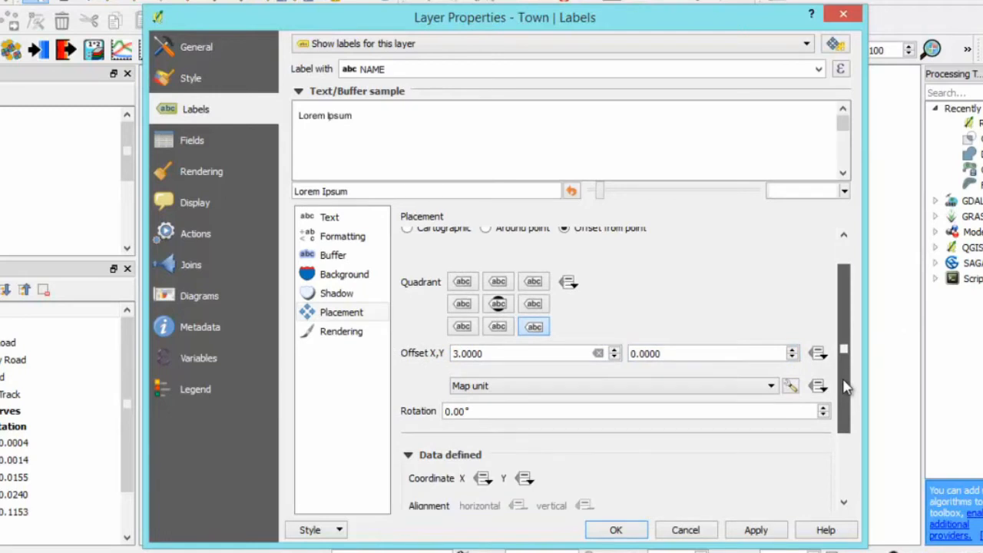
scroll(845, 388, down, 3)
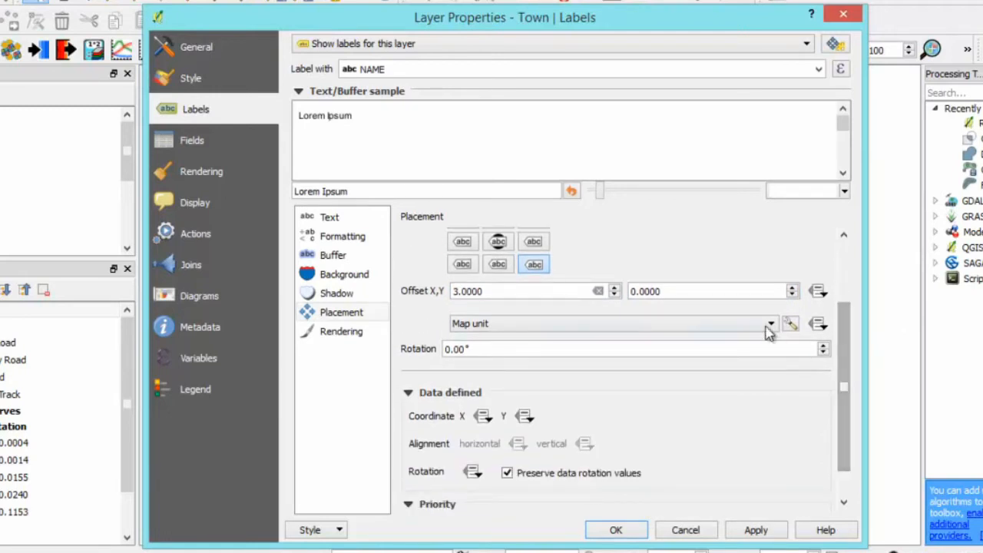
click(769, 324)
click(649, 338)
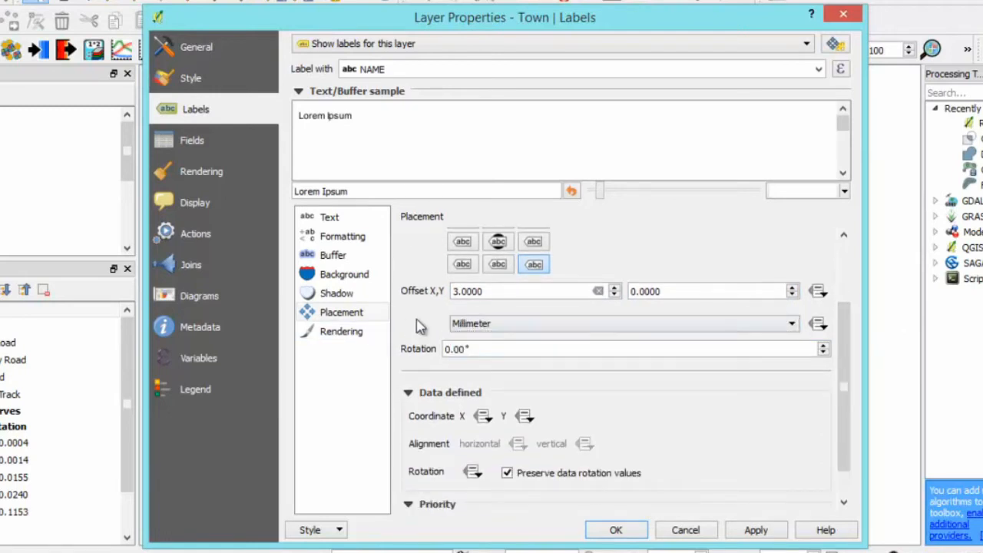
scroll(845, 376, down, 2)
click(619, 530)
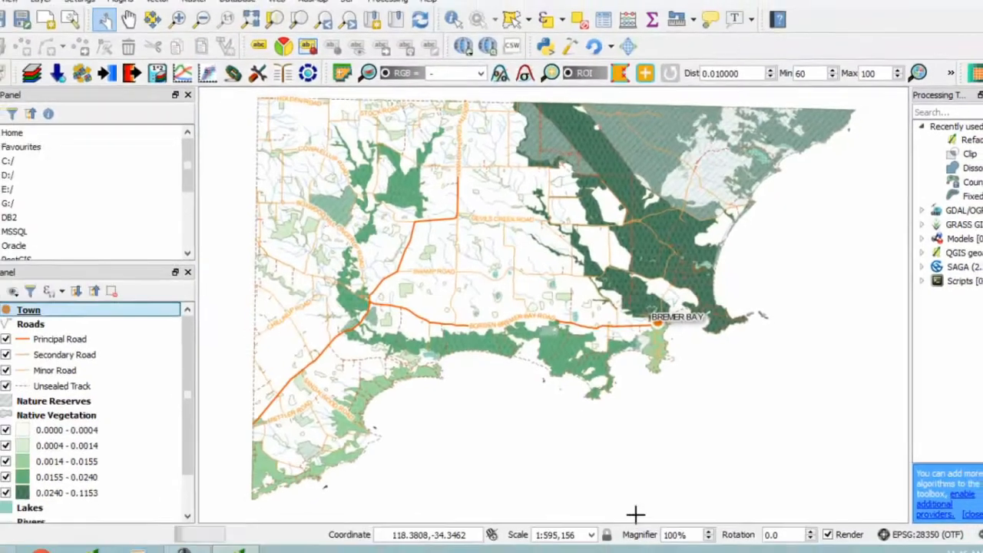
scroll(691, 334, up, 3)
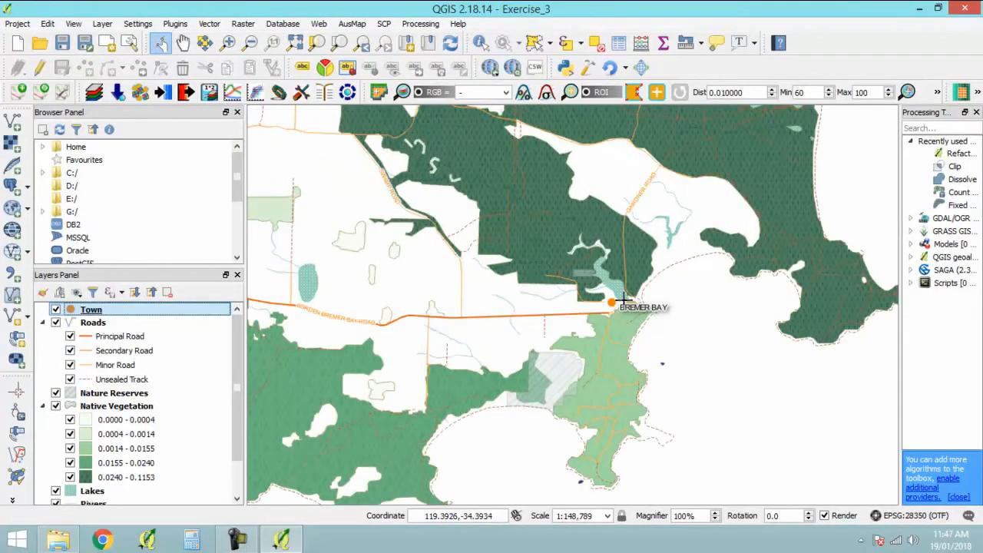
scroll(695, 329, down, 3)
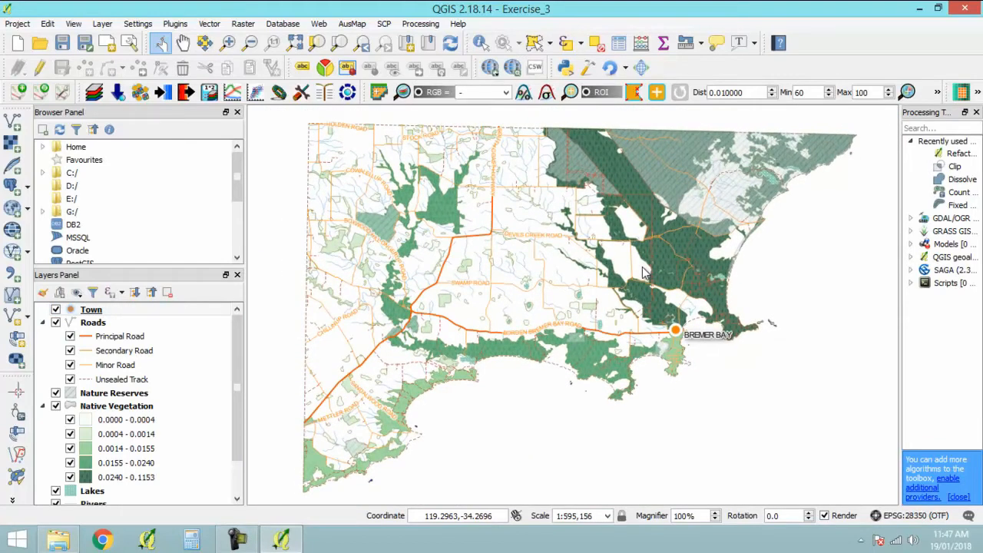
- Show labels for the Nature Reserves layer using the NAME field
scroll(239, 445, down, 2)
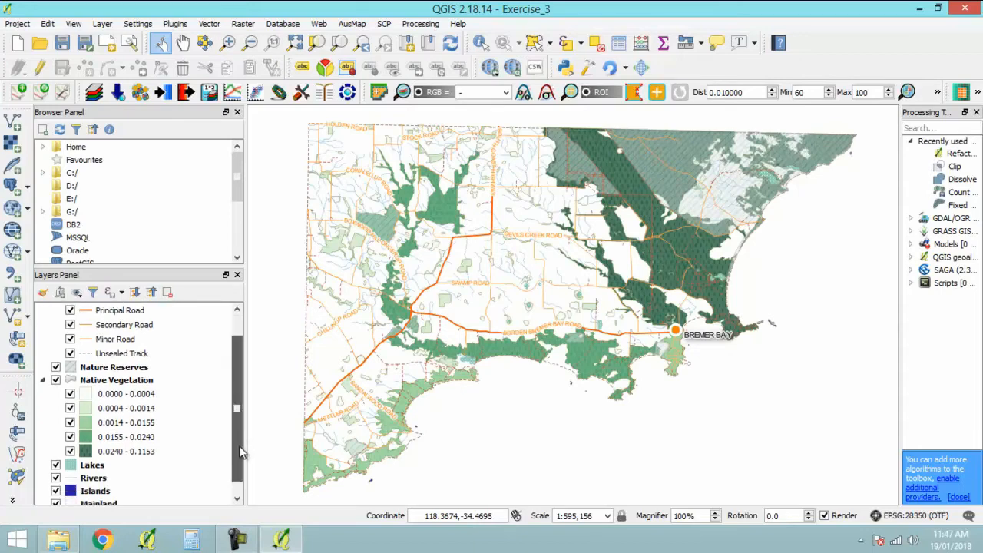
click(115, 367)
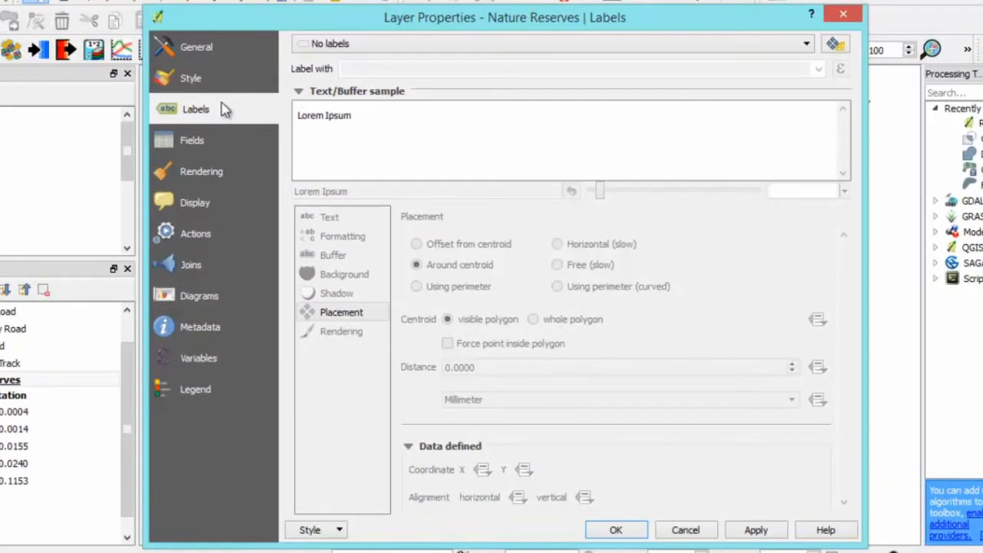
click(533, 44)
click(530, 61)
click(484, 70)
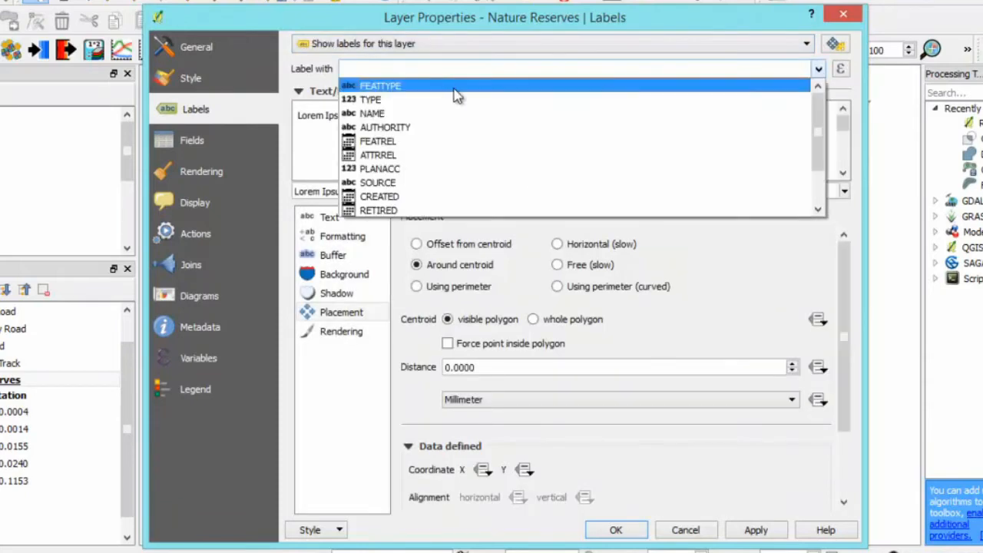
click(384, 113)
- Set the Nature Reserves label text to the Arial font at a size of 8 points
click(338, 217)
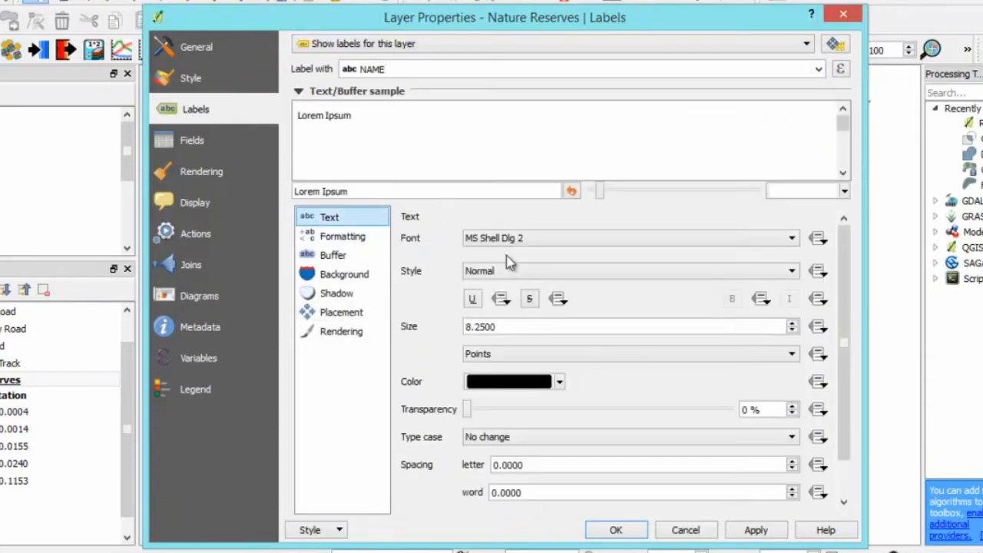
click(518, 237)
text(arial)
key(Return)
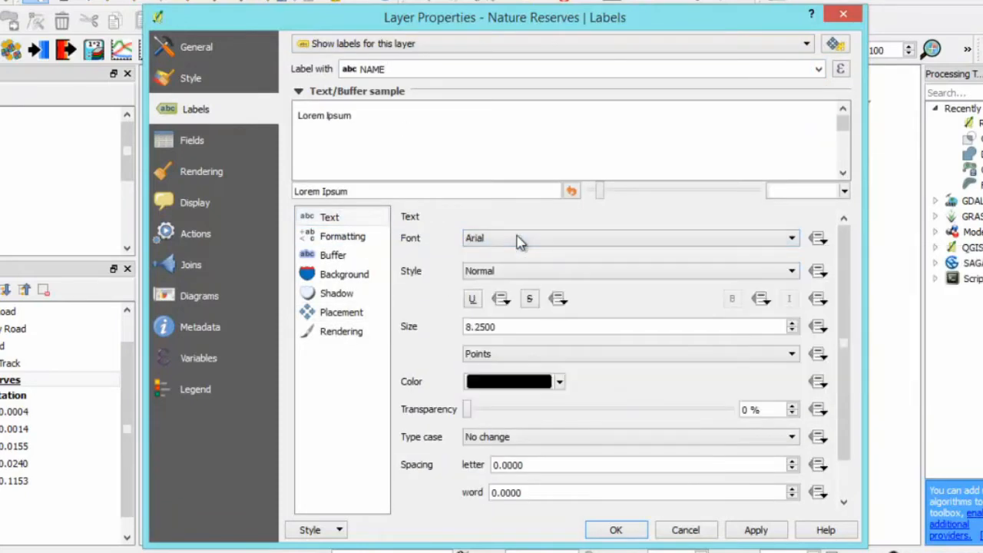
double_click(516, 326)
text(8)
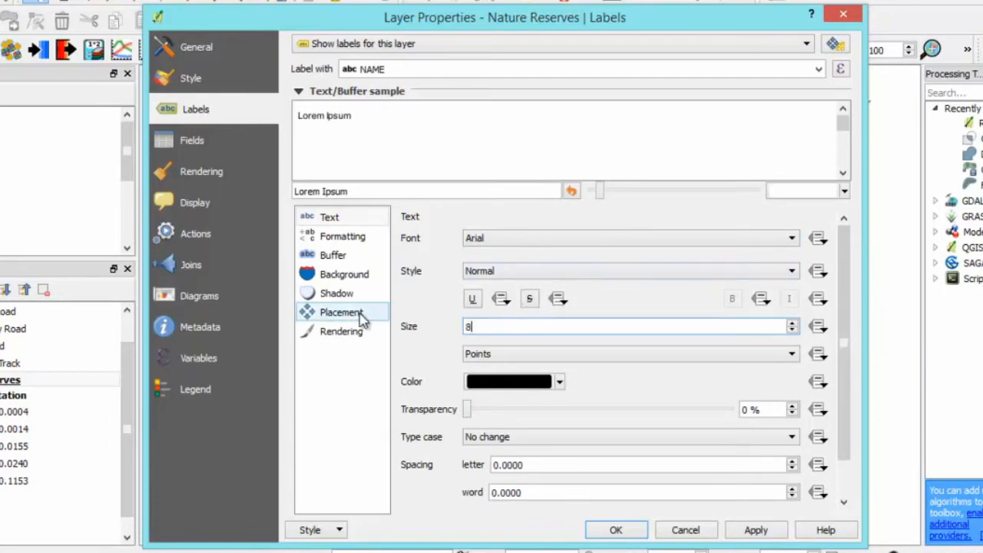
- Draw a partly transparent text buffer around the Nature Reserves labels, apply the settings and inspect the labels on the map
click(338, 256)
click(459, 241)
drag(486, 369, 545, 383)
click(616, 530)
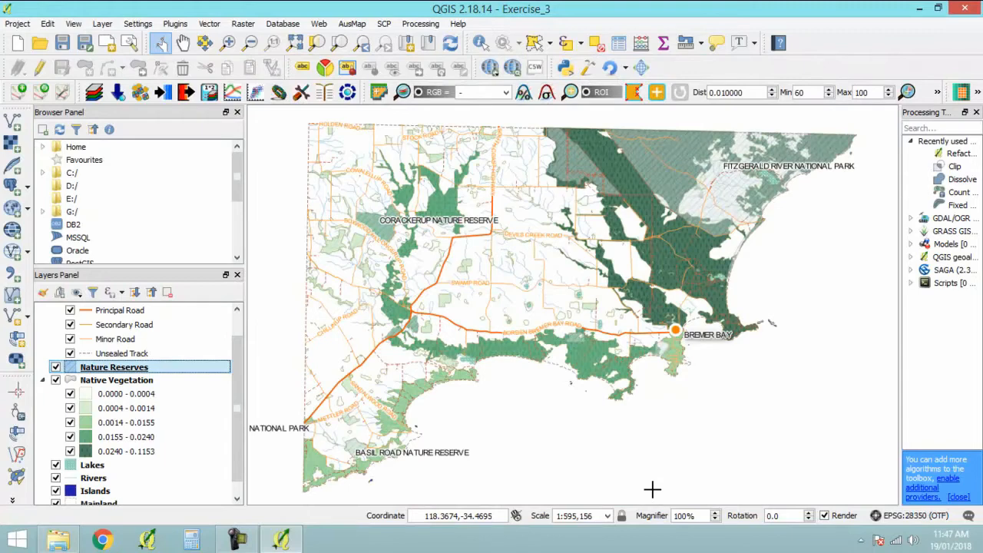
scroll(809, 150, up, 3)
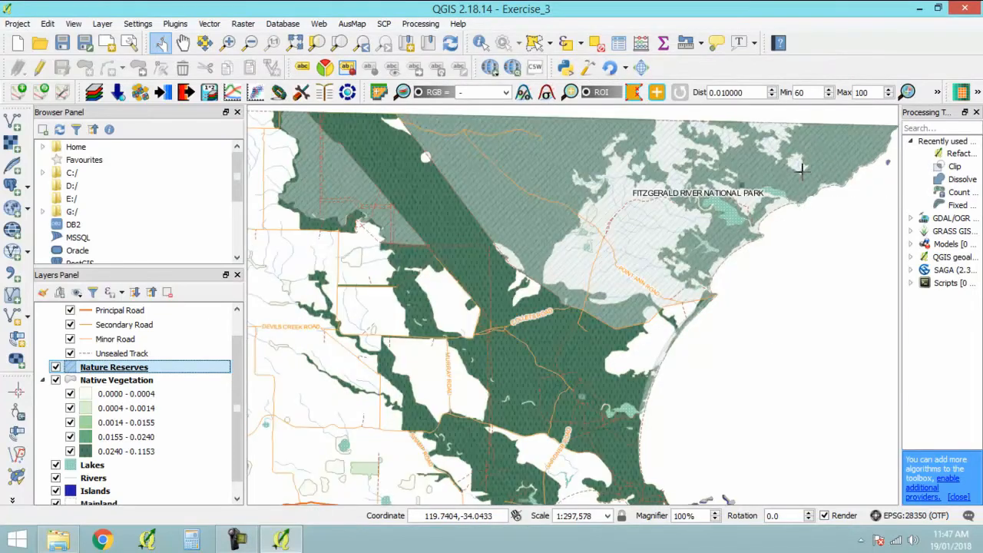
scroll(749, 196, down, 3)
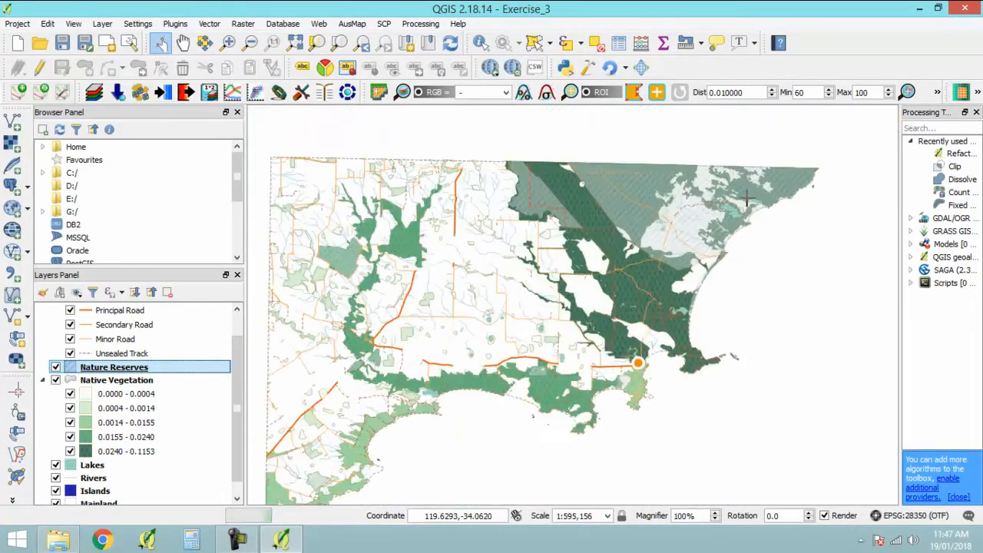
drag(675, 259, 713, 218)
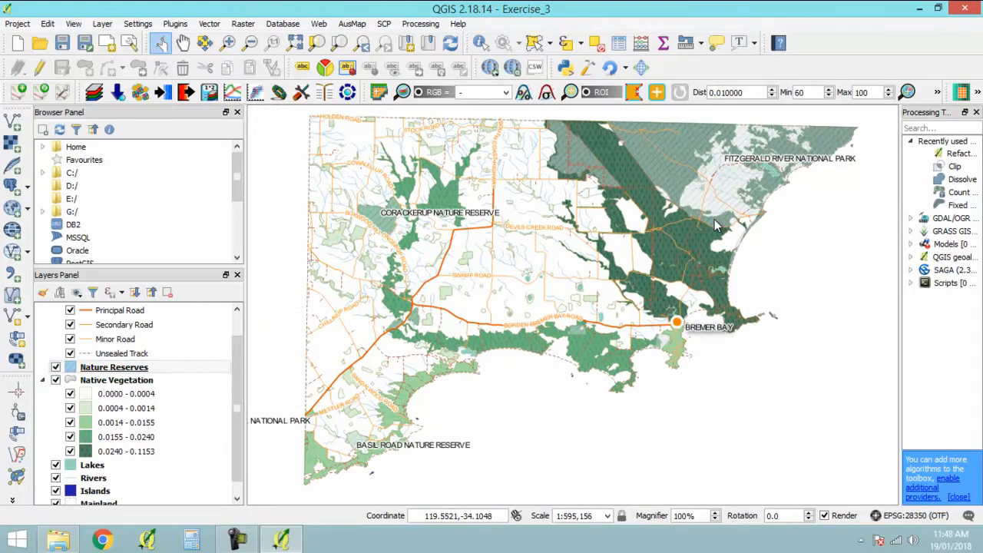
- Wrap the Nature Reserves labels at the space character with Center alignment, apply the settings and check the map
click(128, 368)
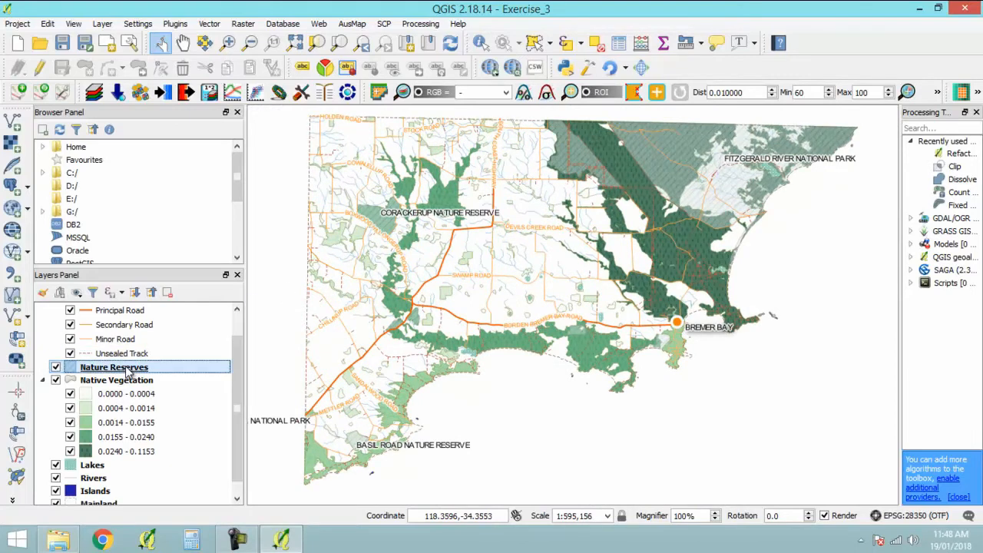
double_click(128, 369)
click(417, 249)
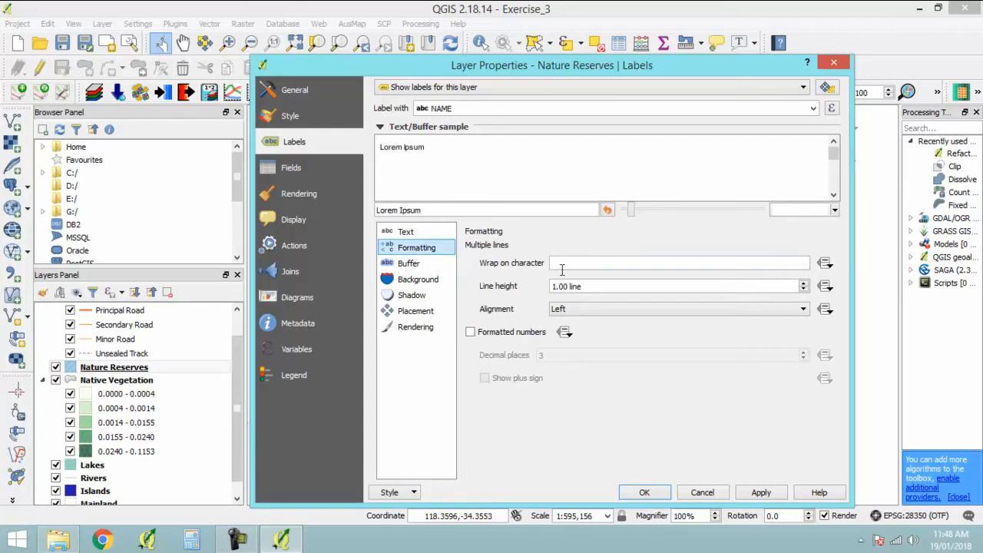
click(562, 265)
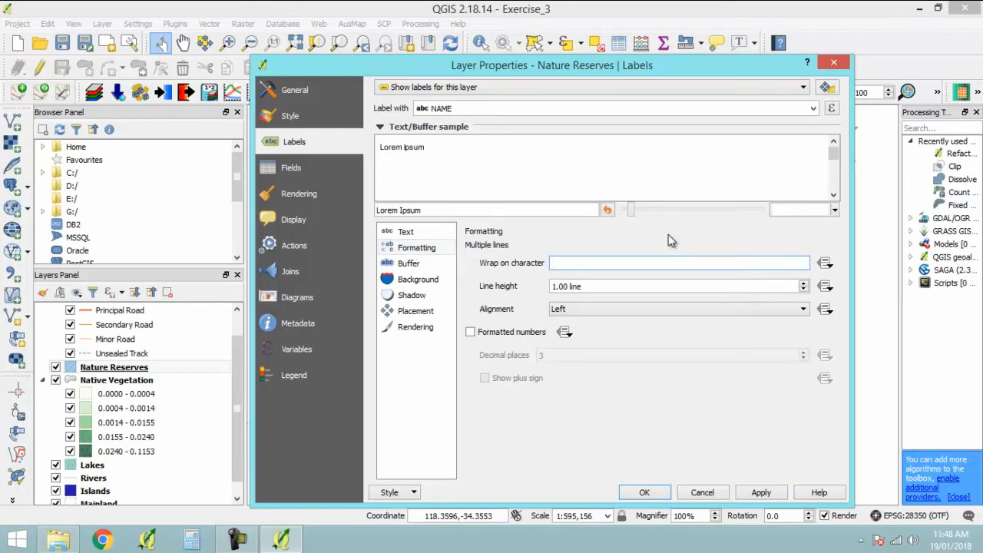
click(599, 309)
click(599, 331)
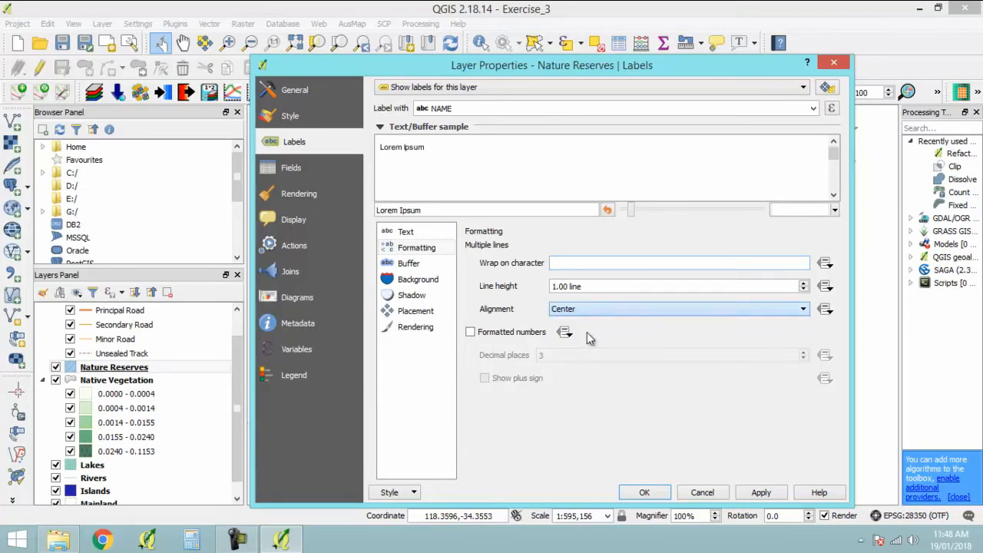
click(648, 497)
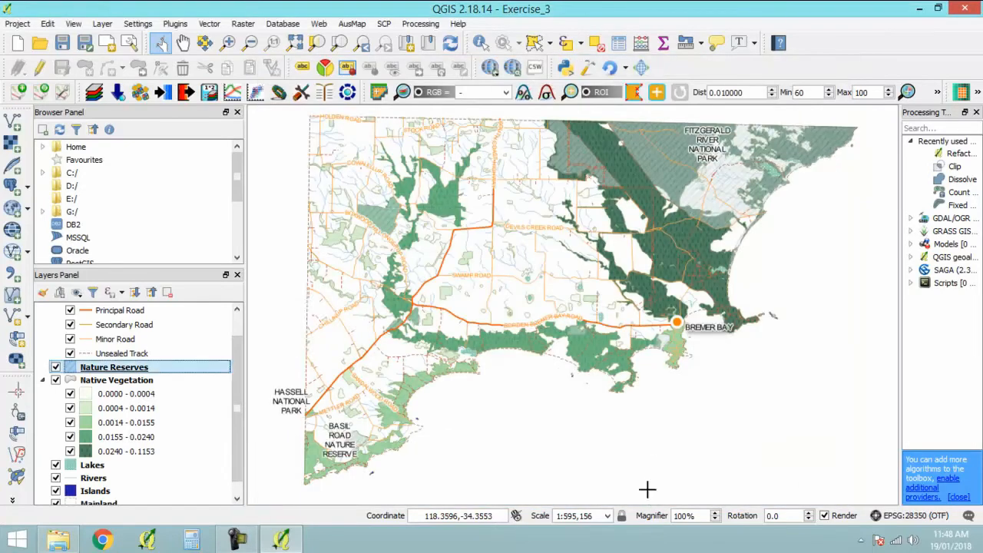
scroll(727, 143, up, 1)
scroll(799, 235, down, 3)
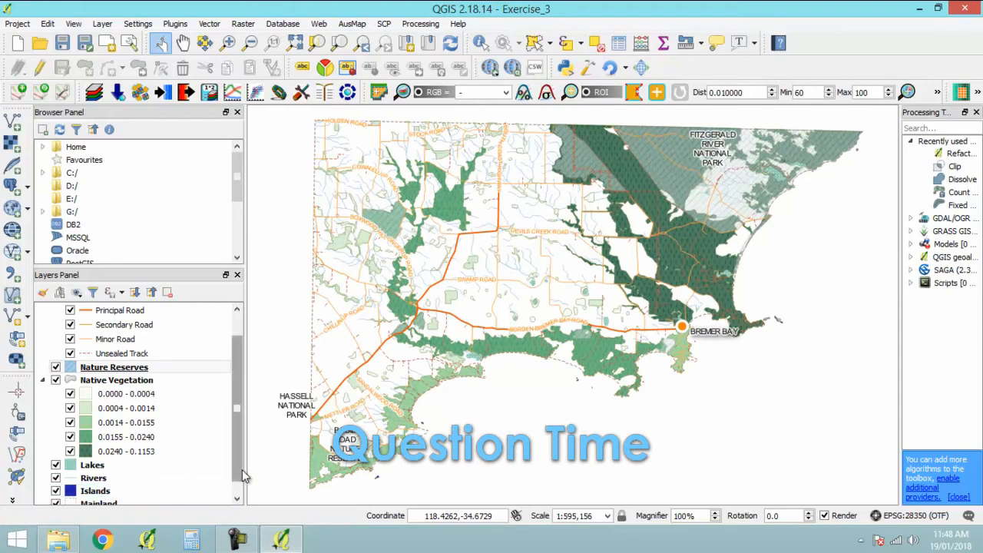
- Compare the label placement options offered for the Roads line layer and the Town point layer, leaving the settings as they are
drag(241, 470, 235, 444)
double_click(106, 323)
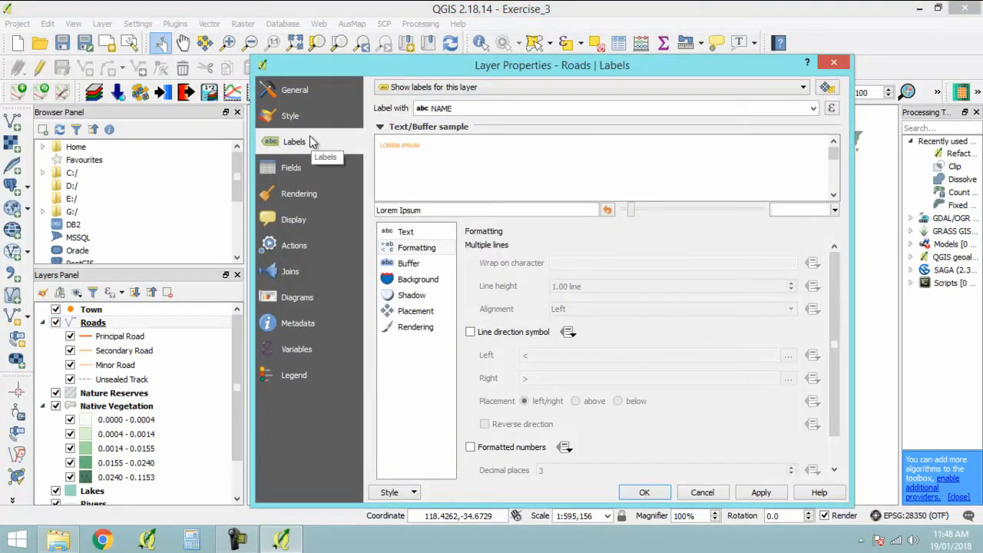
click(408, 311)
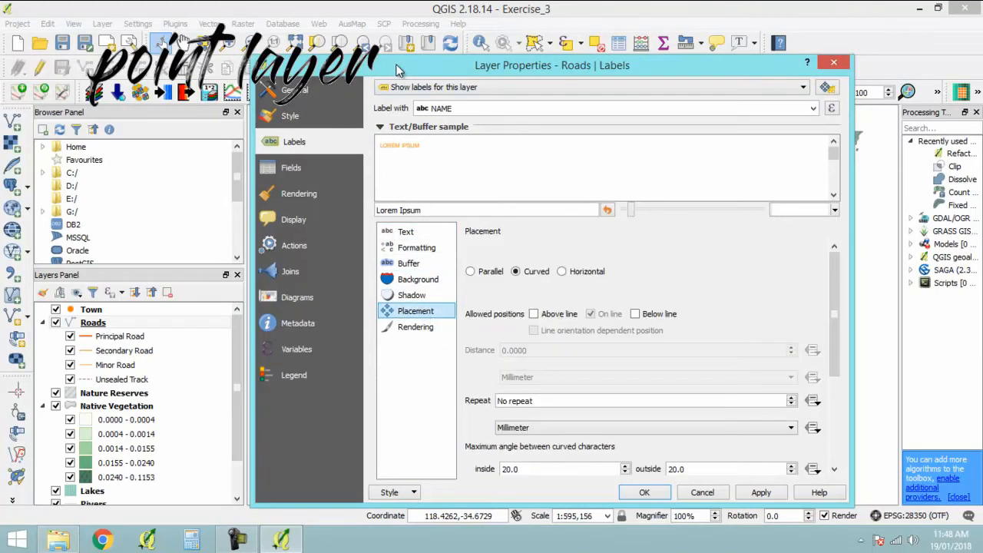
drag(836, 279, 826, 260)
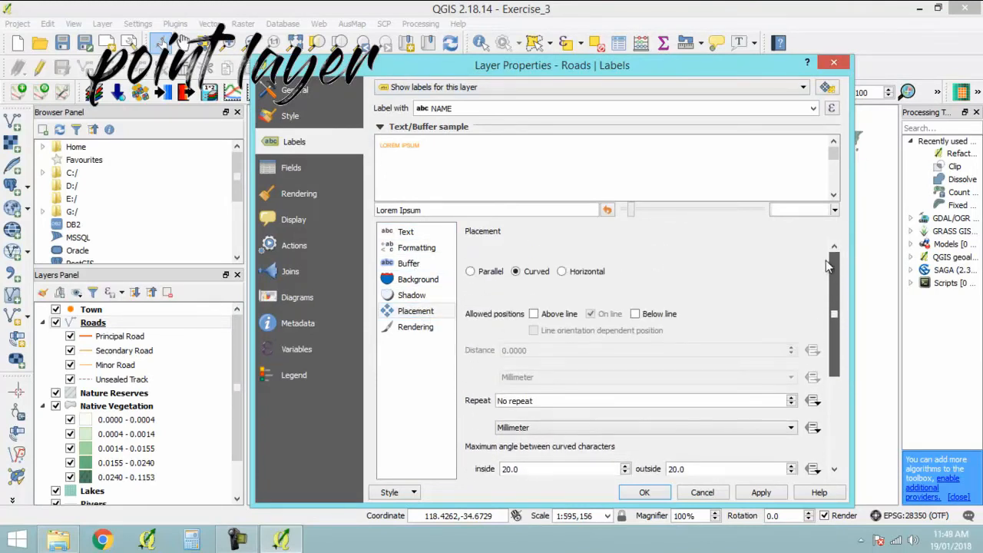
click(712, 496)
click(91, 311)
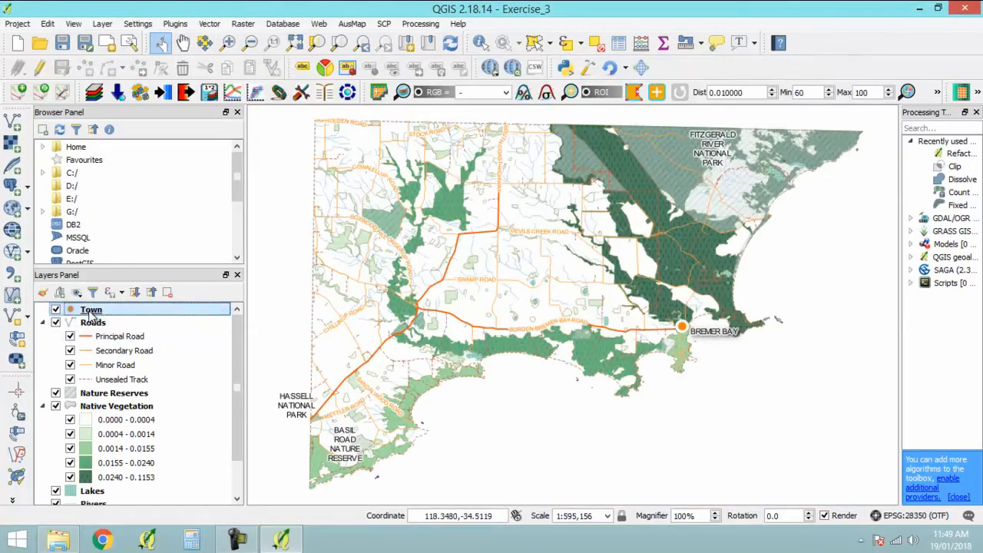
double_click(91, 311)
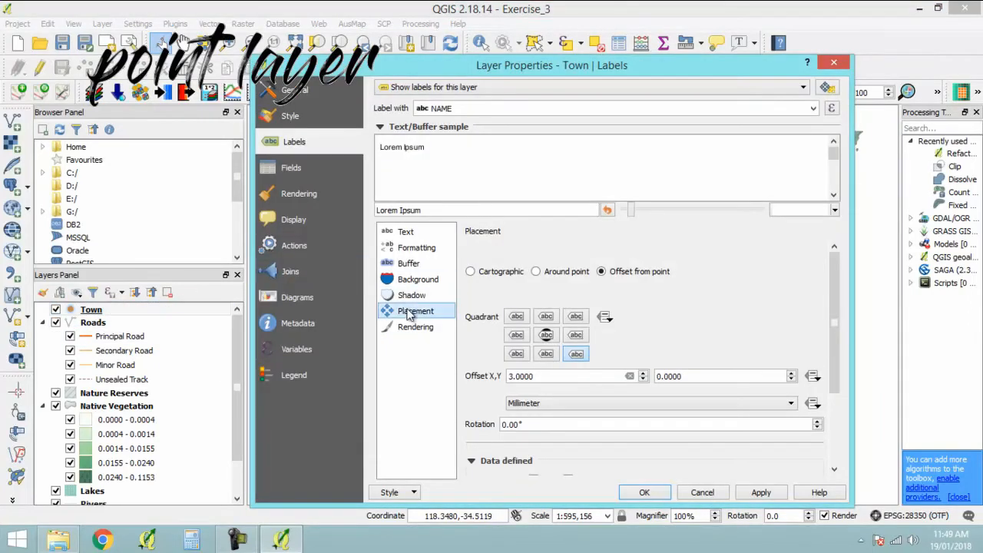
mouse_move(834, 300)
mouse_down()
mouse_move(856, 426)
mouse_move(827, 297)
mouse_up()
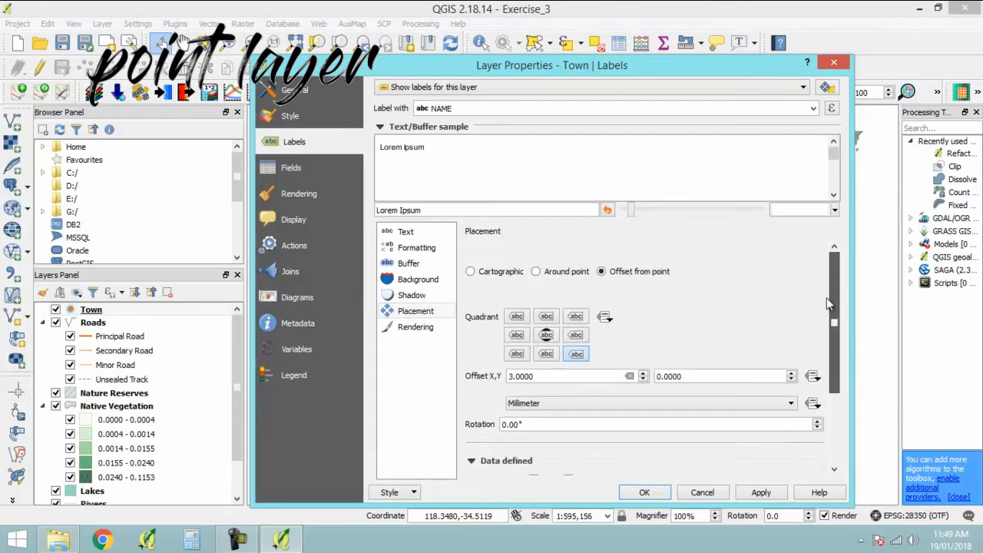
click(702, 494)
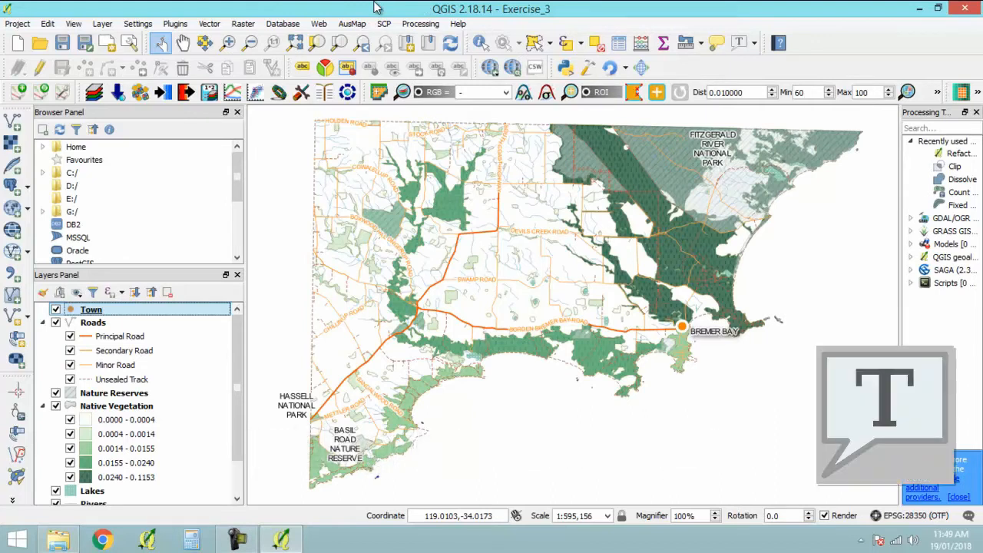
- Place a text annotation on the map in the empty sea area just south-west of Bremer Bay
click(756, 45)
click(772, 64)
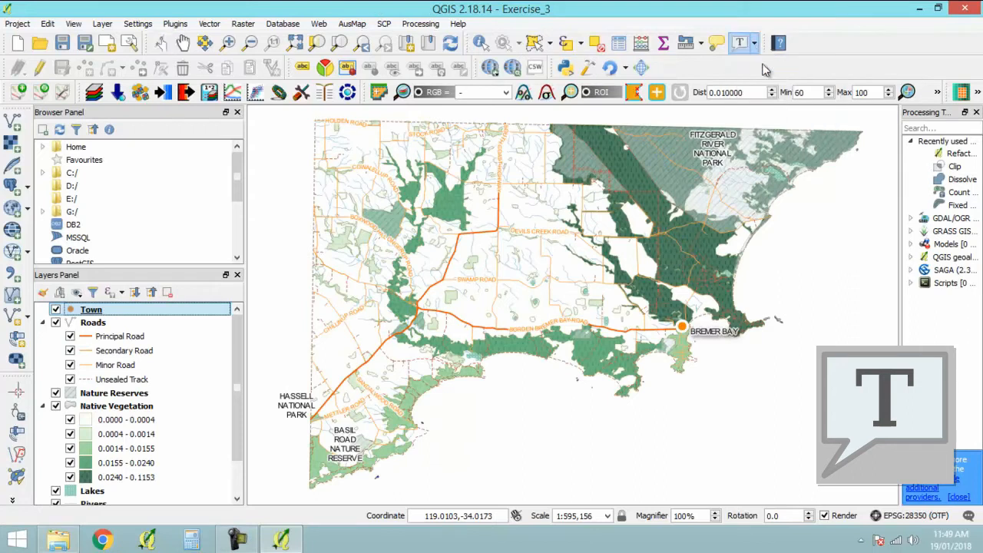
click(665, 397)
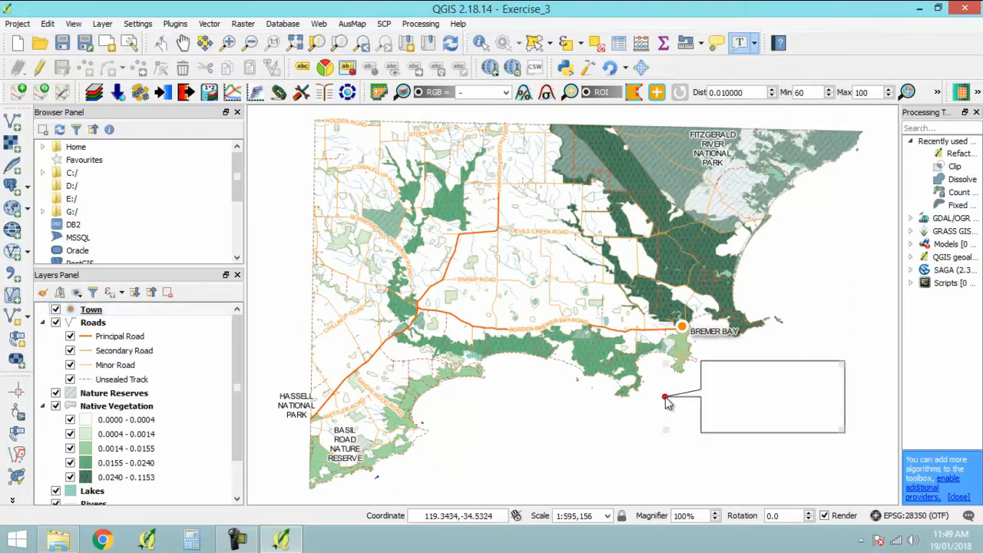
- Format the new annotation's text in the Arial font with a dark grey colour
double_click(730, 375)
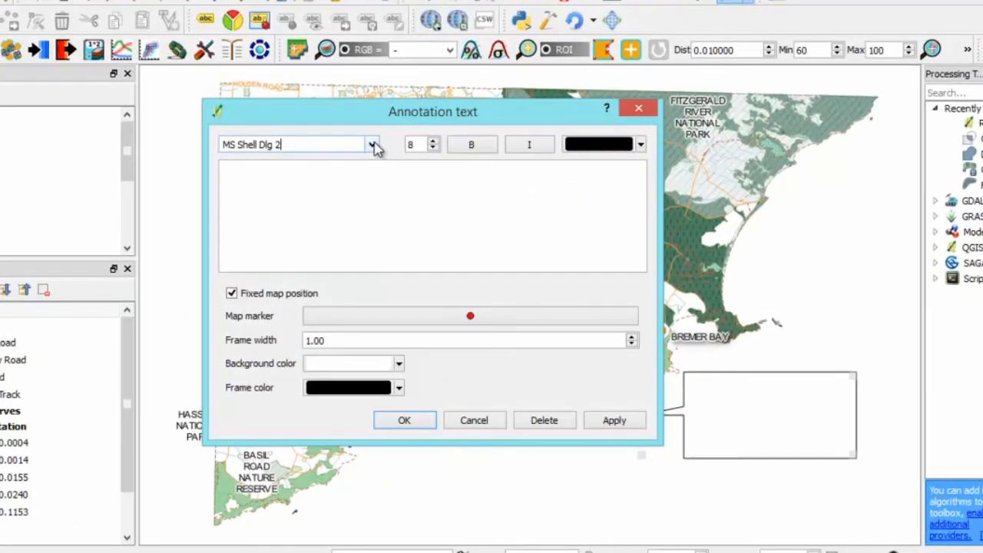
click(442, 172)
key(i)
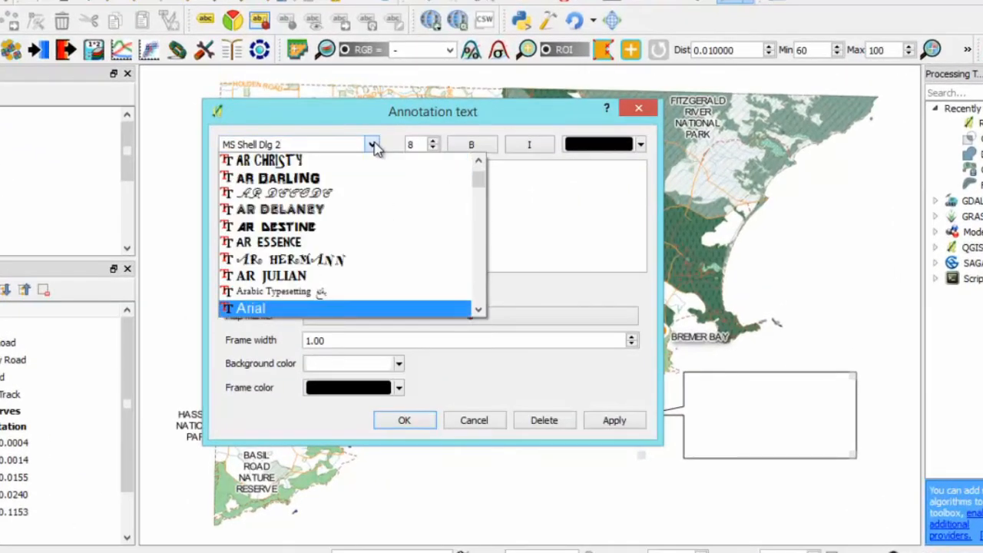
key(Return)
click(468, 145)
click(641, 144)
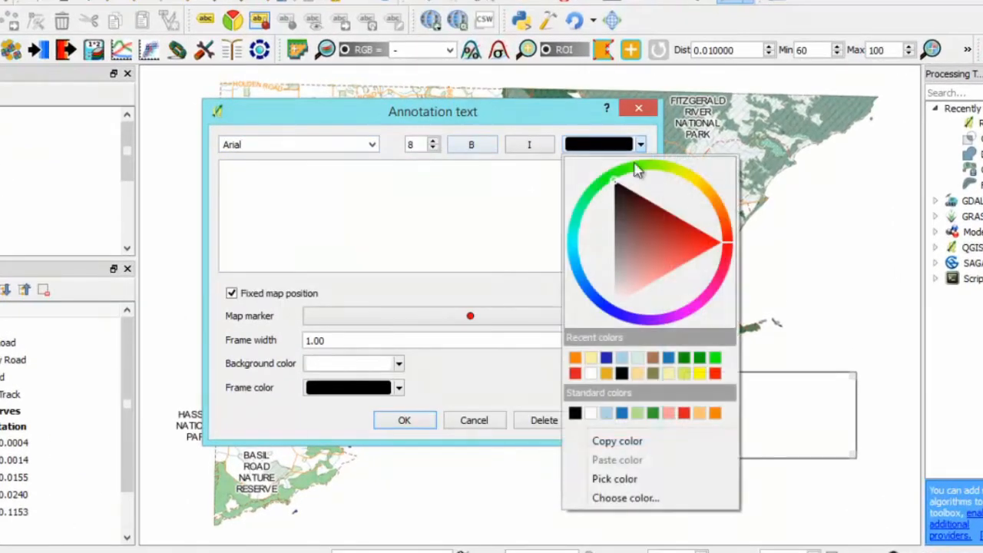
click(617, 227)
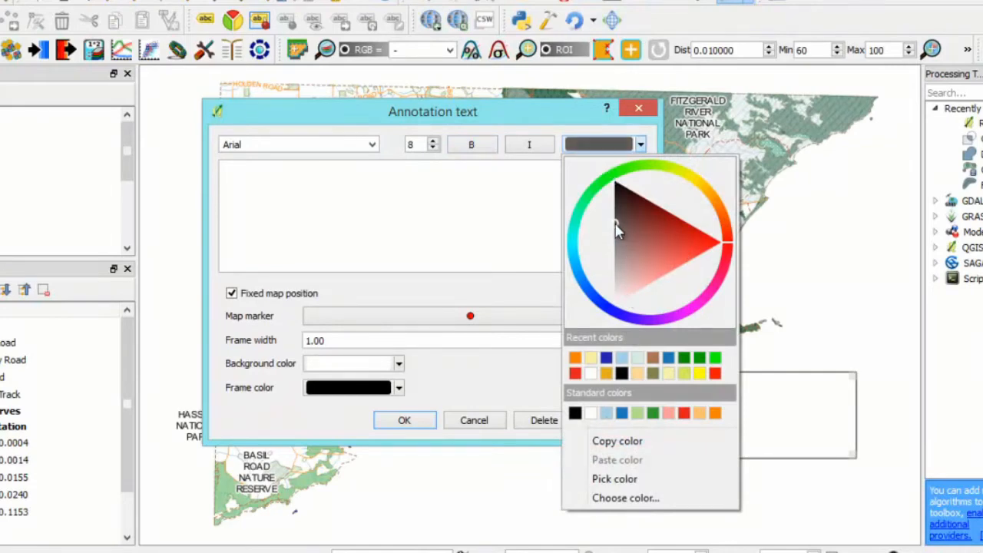
mouse_move(618, 229)
mouse_down()
mouse_move(619, 202)
mouse_move(616, 212)
mouse_up()
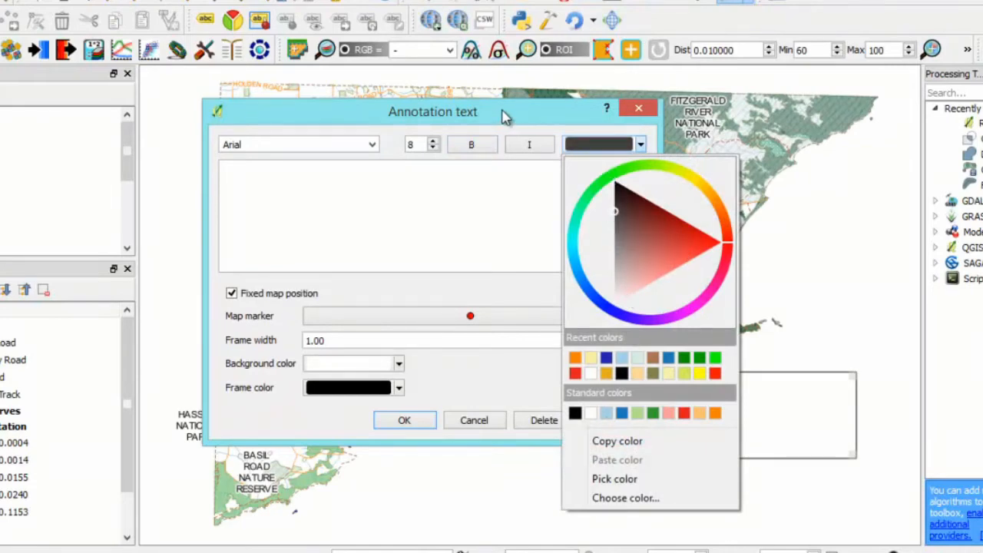
- Enter "Project Camp Site A" as the annotation text and choose the diamond symbol as its map marker
click(399, 179)
text(Project Camp)
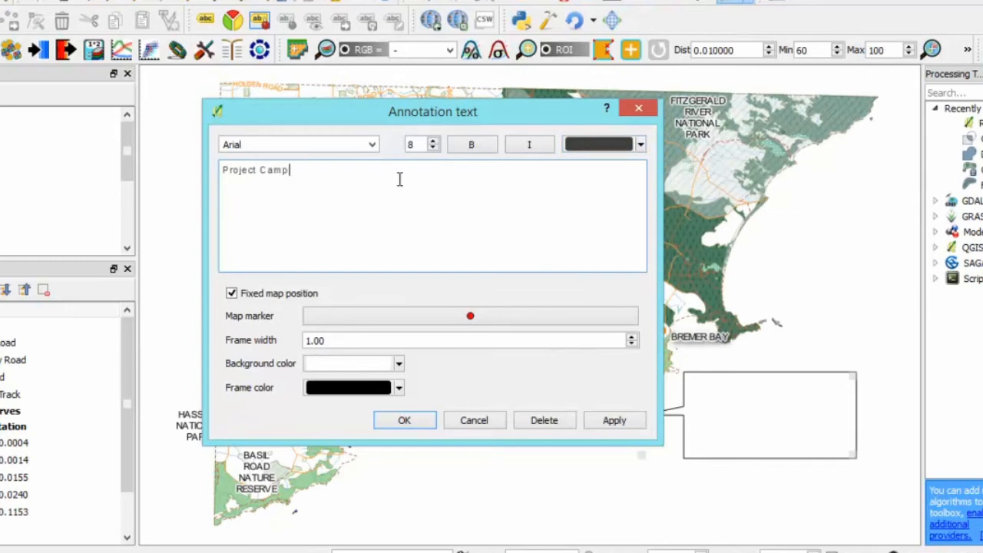
text( Site A)
click(474, 322)
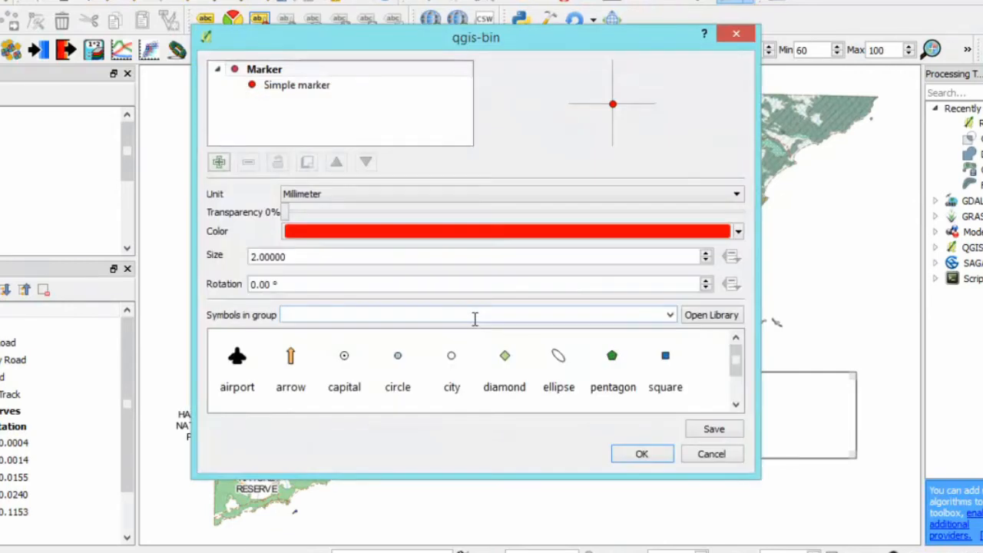
click(505, 360)
click(642, 454)
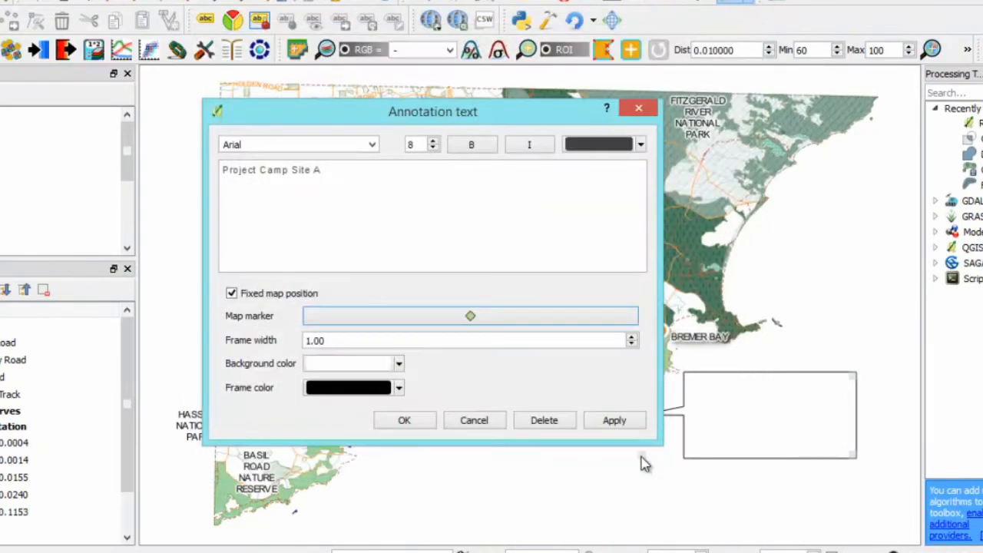
- Set the annotation's frame width to 0.50 and its frame colour to a near-black grey, and accept the settings
drag(384, 340, 274, 340)
text(.5)
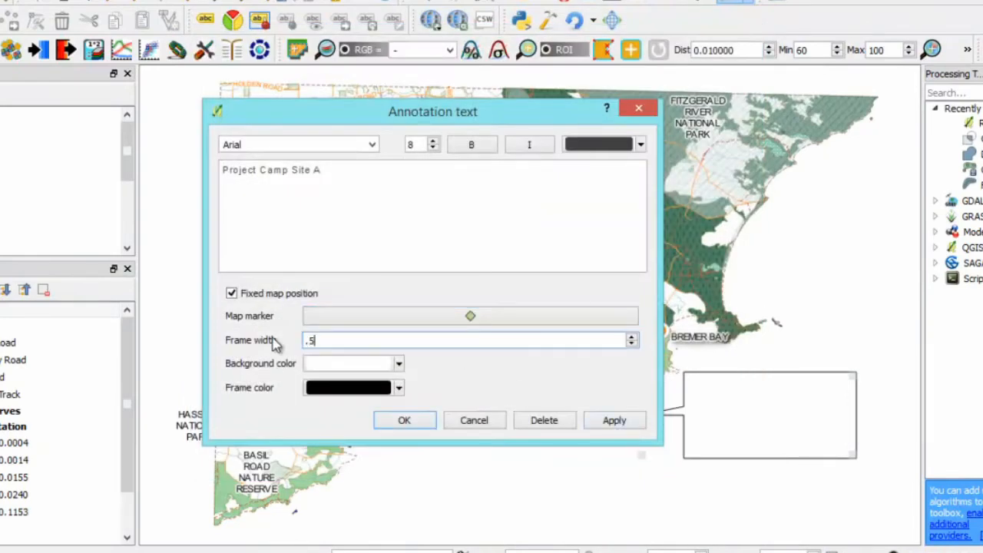
key(Tab)
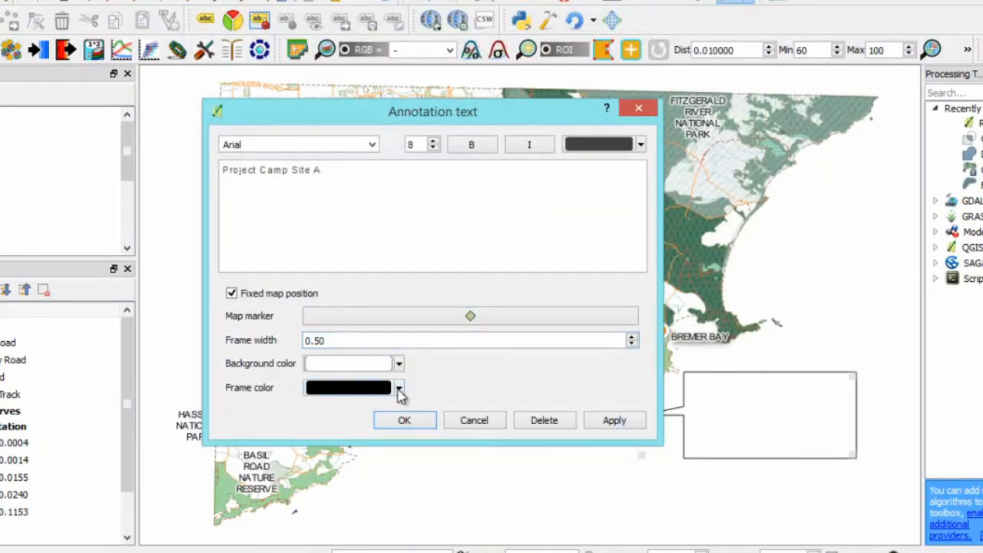
click(398, 388)
click(345, 287)
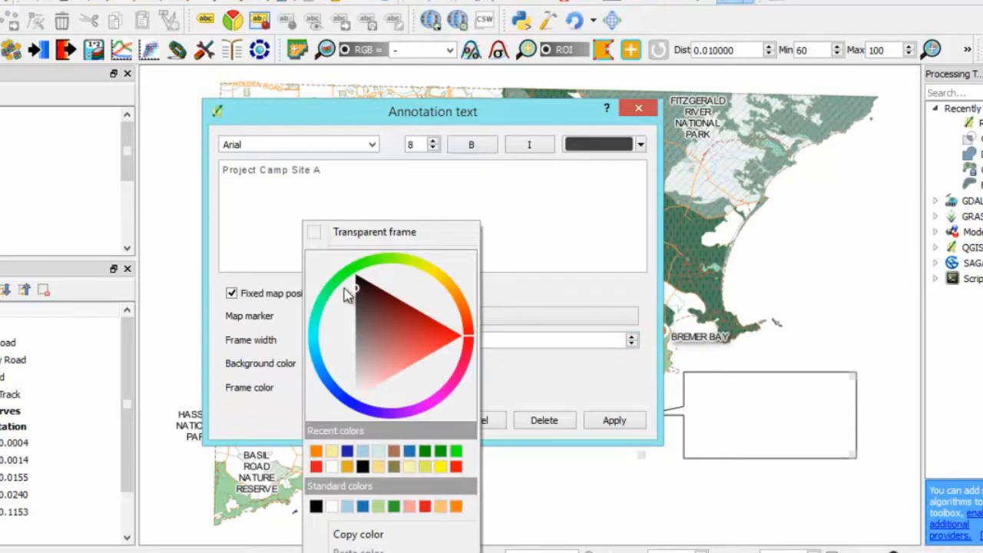
click(585, 295)
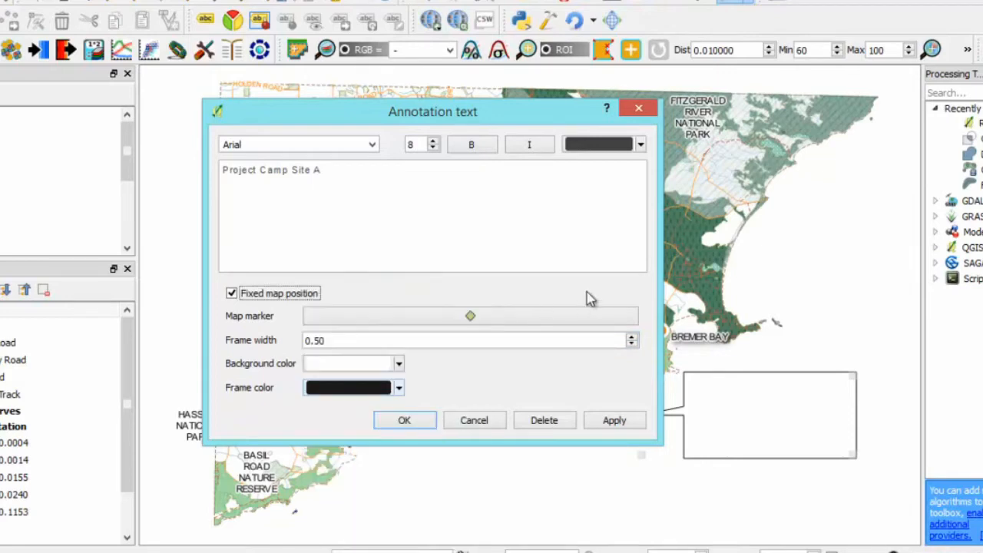
click(426, 422)
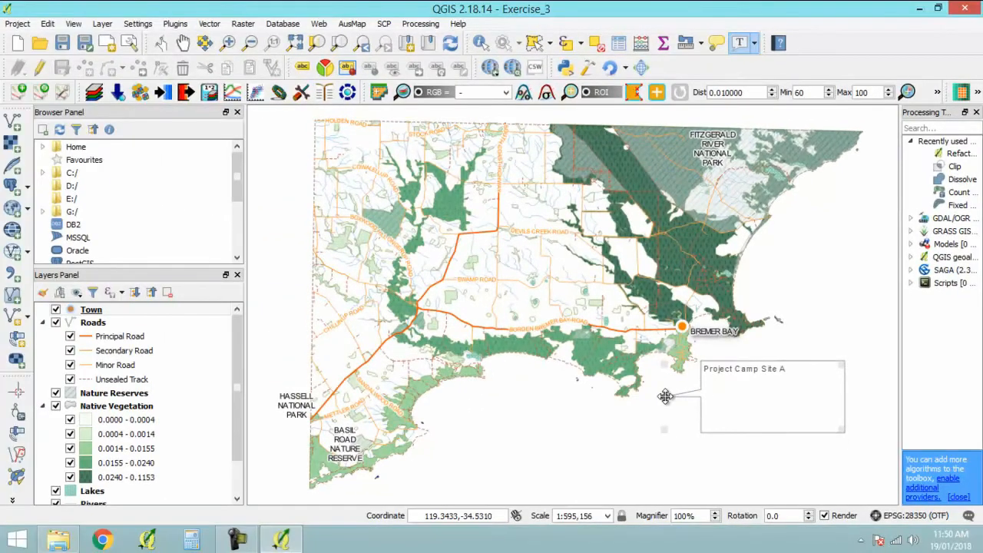
- Move the annotation's marker inland beside a small lake north of the Borden Bremer Bay Road and shrink its frame to fit the text
mouse_move(665, 396)
mouse_down()
mouse_move(580, 327)
mouse_move(432, 295)
mouse_up()
scroll(532, 317, up, 2)
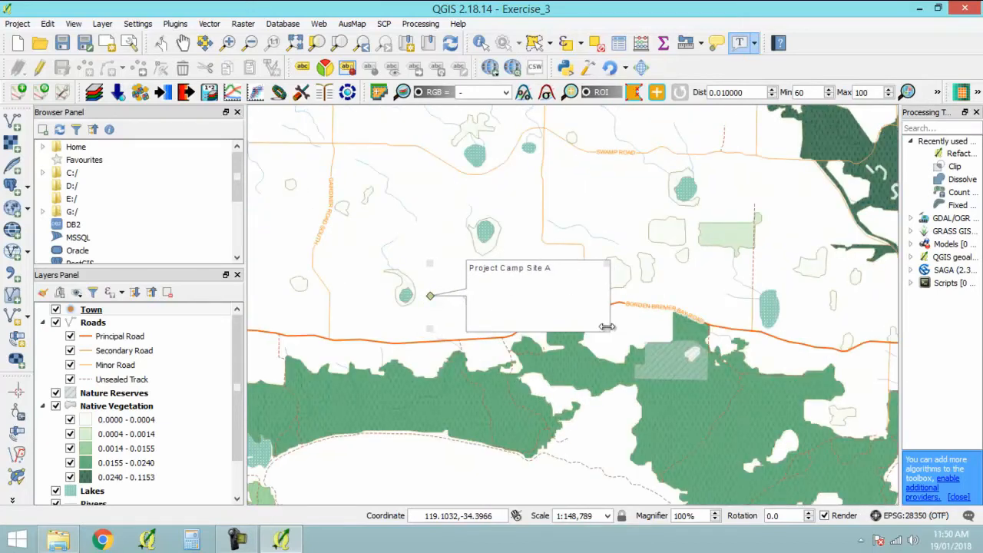
drag(611, 331, 562, 286)
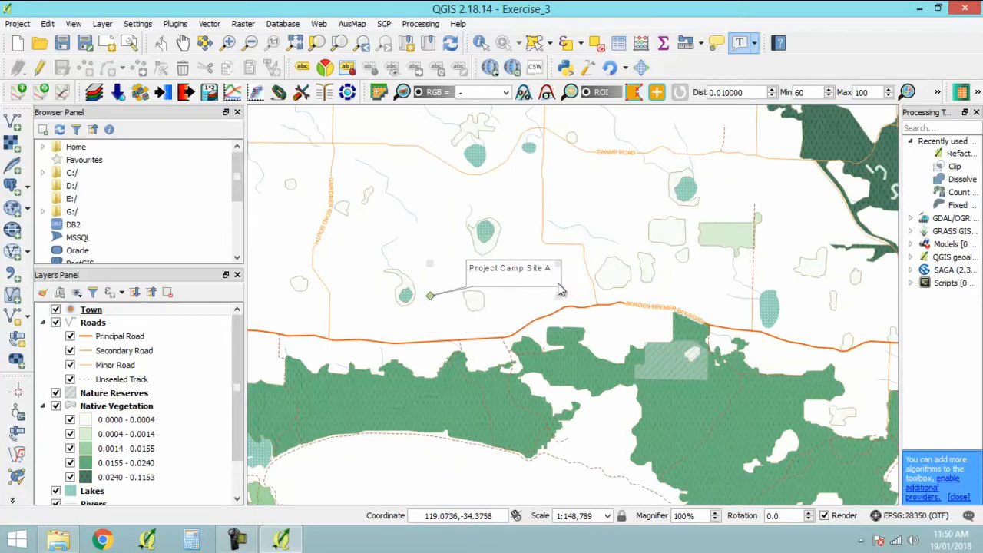
scroll(530, 306, down, 2)
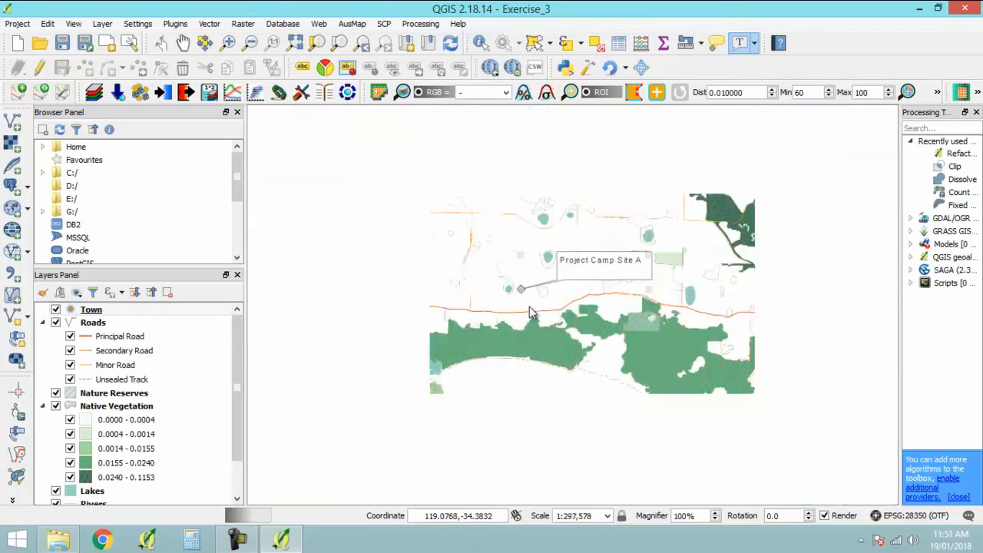
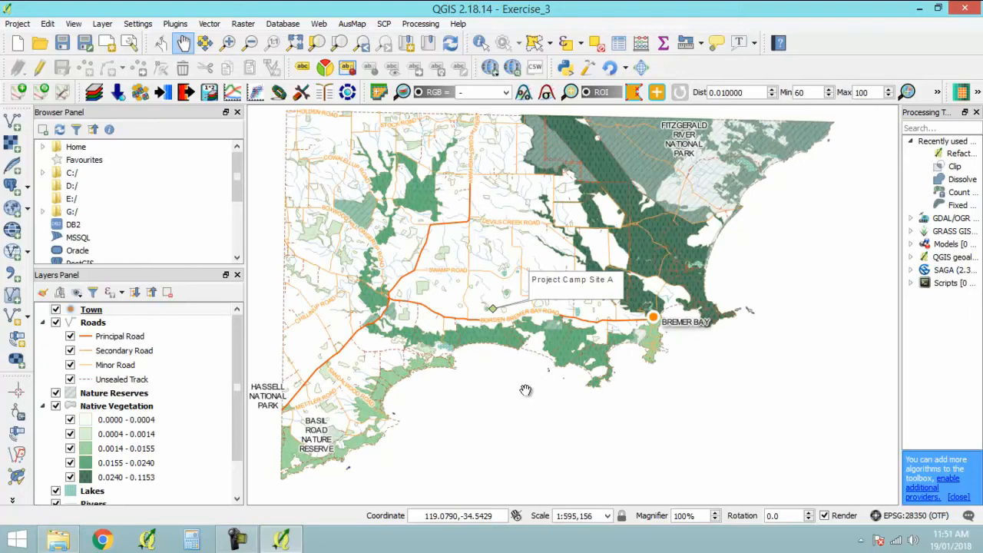
- Preview the map in the grayscale photocopy simulation and in the mono fax simulation
click(72, 24)
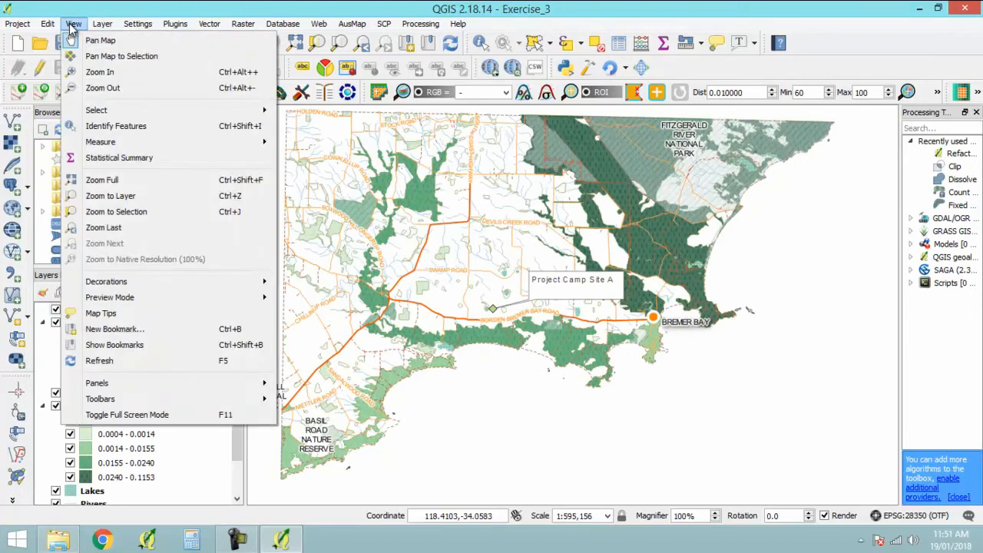
mouse_move(173, 296)
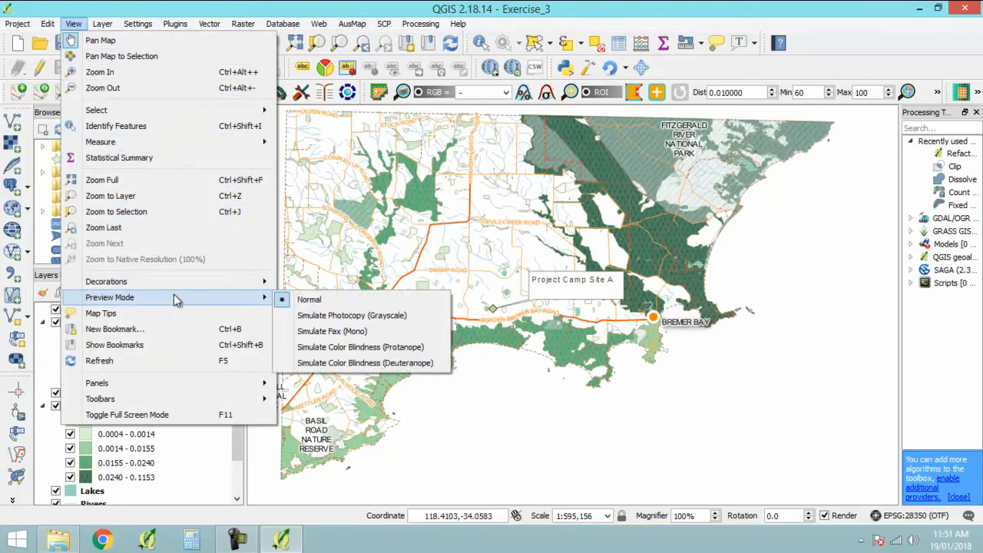
click(342, 318)
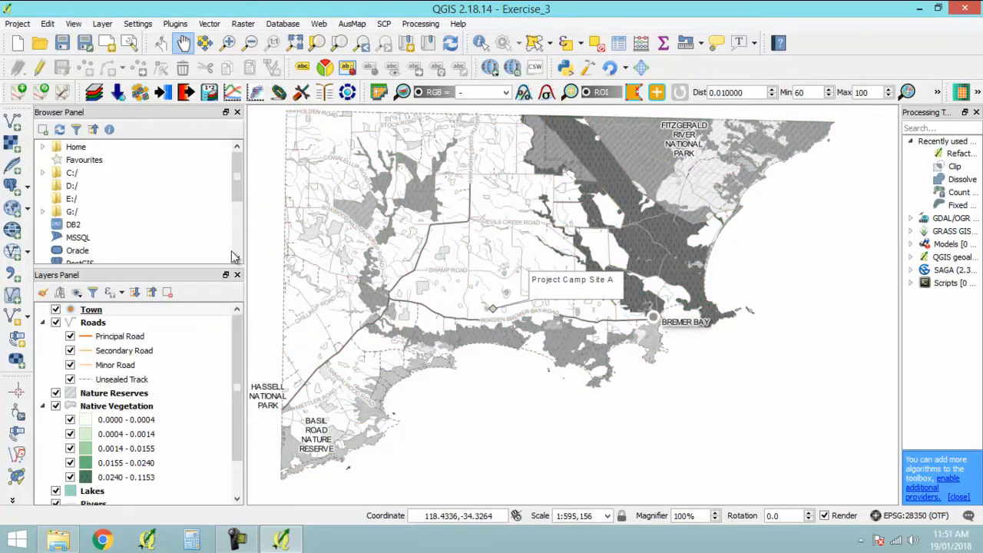
click(73, 24)
mouse_move(154, 278)
click(336, 330)
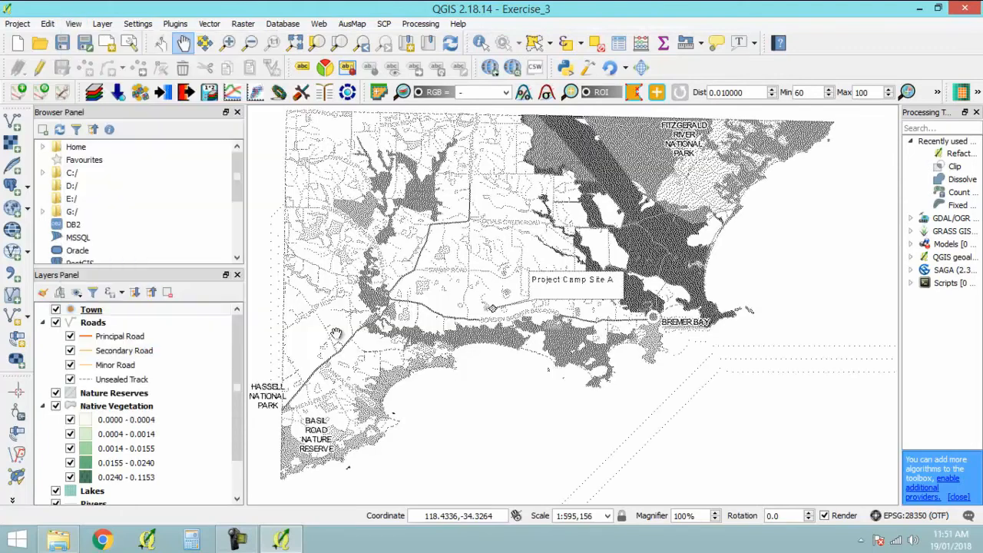
- Preview the map in the protanope and deuteranope colour-blindness simulations and return to the normal preview mode
click(73, 24)
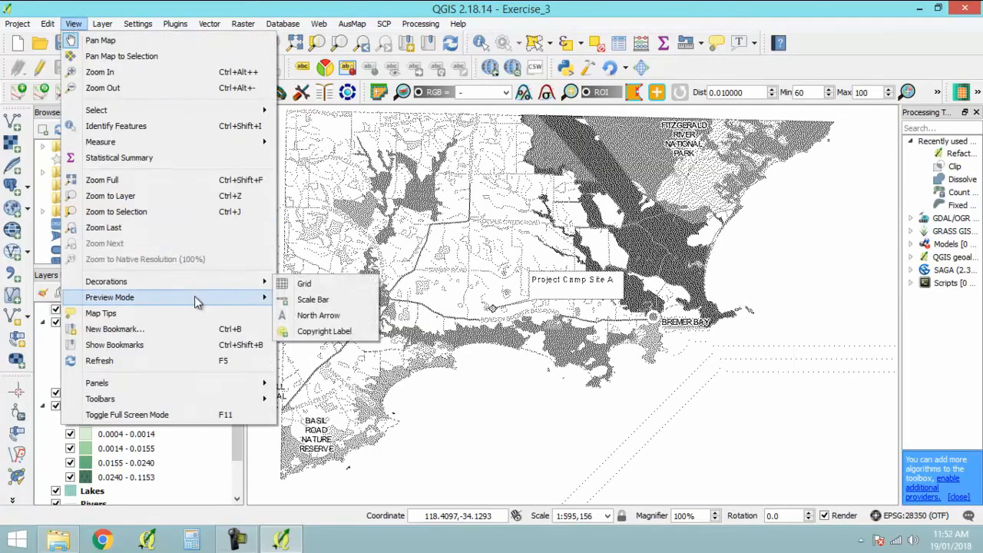
mouse_move(196, 297)
click(353, 348)
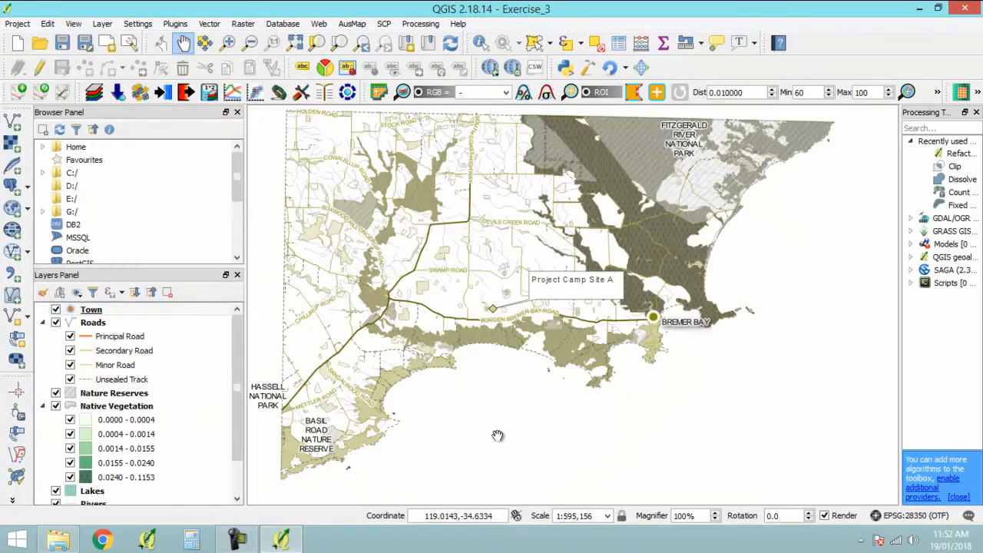
click(73, 24)
mouse_move(196, 298)
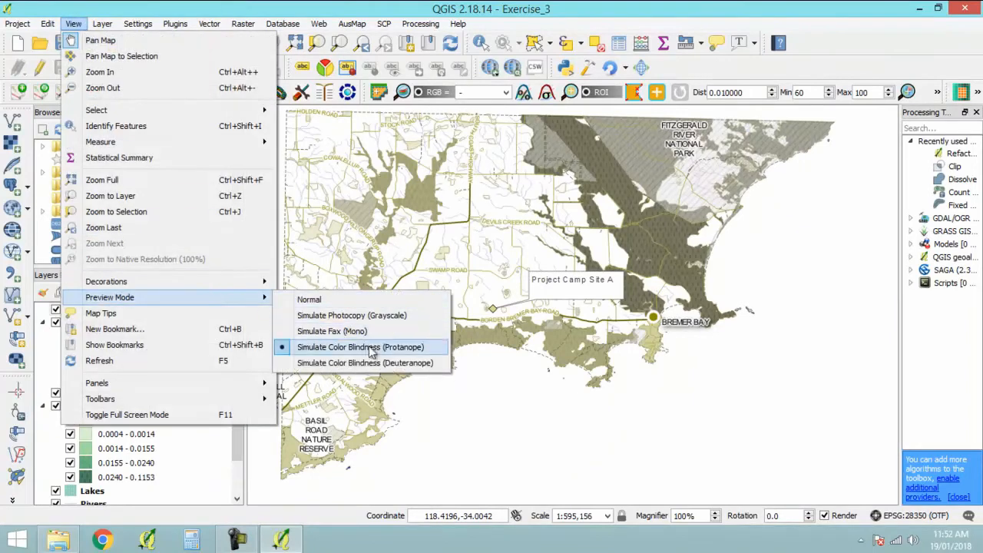
click(367, 363)
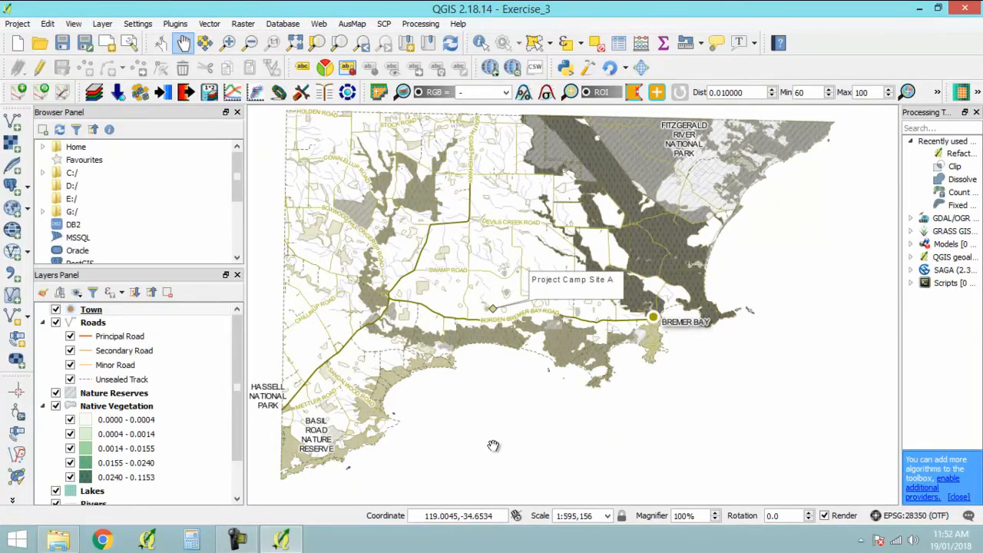
click(73, 24)
mouse_move(235, 301)
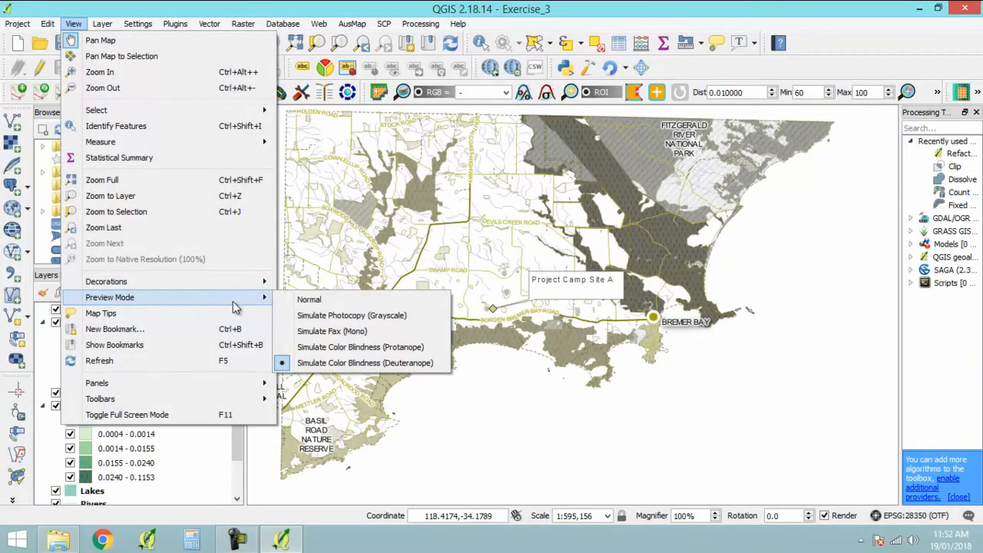
click(307, 301)
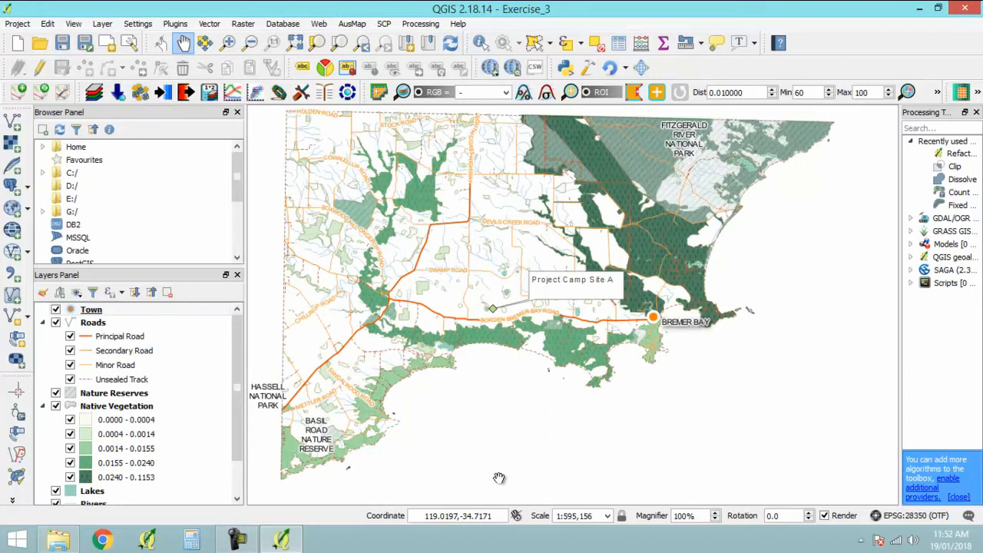
- Open the Lakes layer's style settings and change its simple fill to a Gradient fill
scroll(241, 432, down, 1)
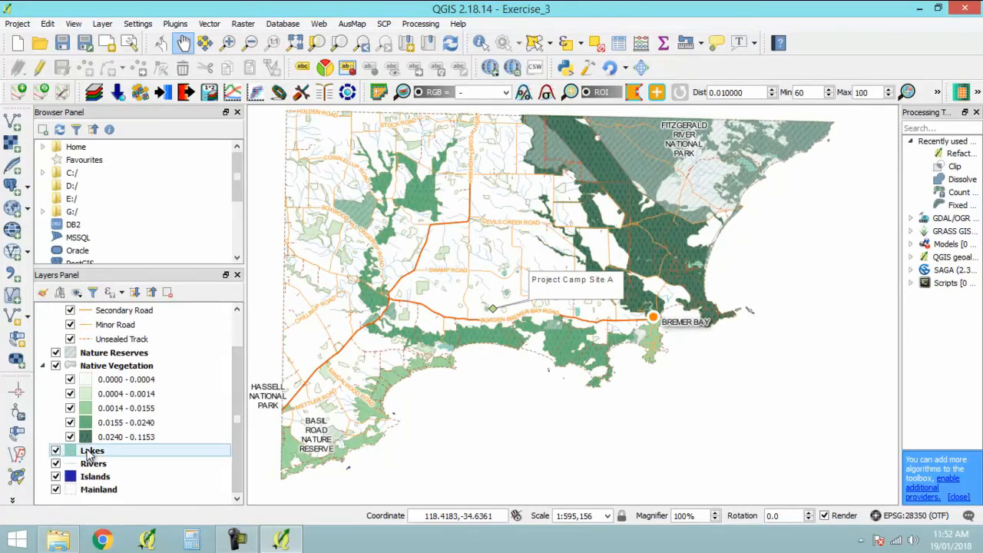
right_click(89, 448)
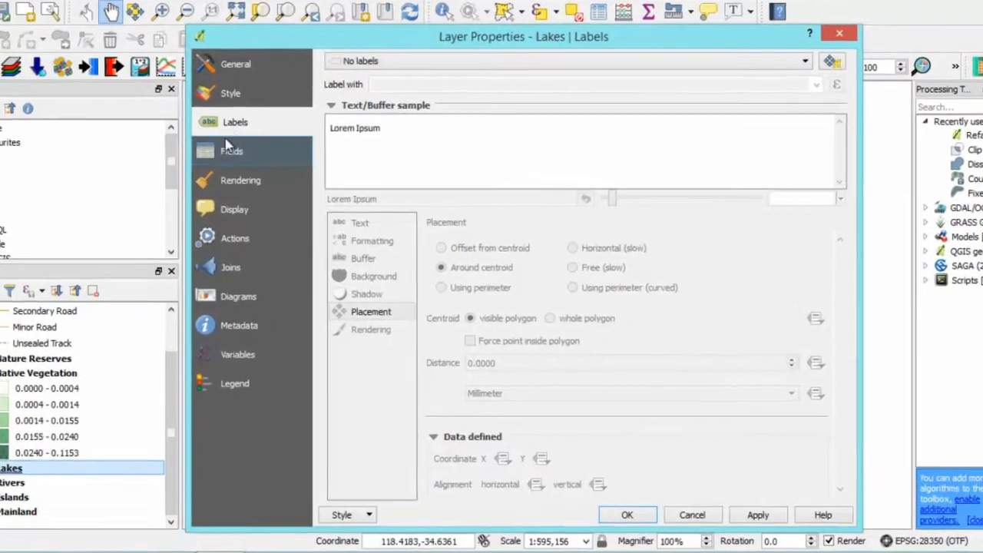
click(299, 123)
click(436, 122)
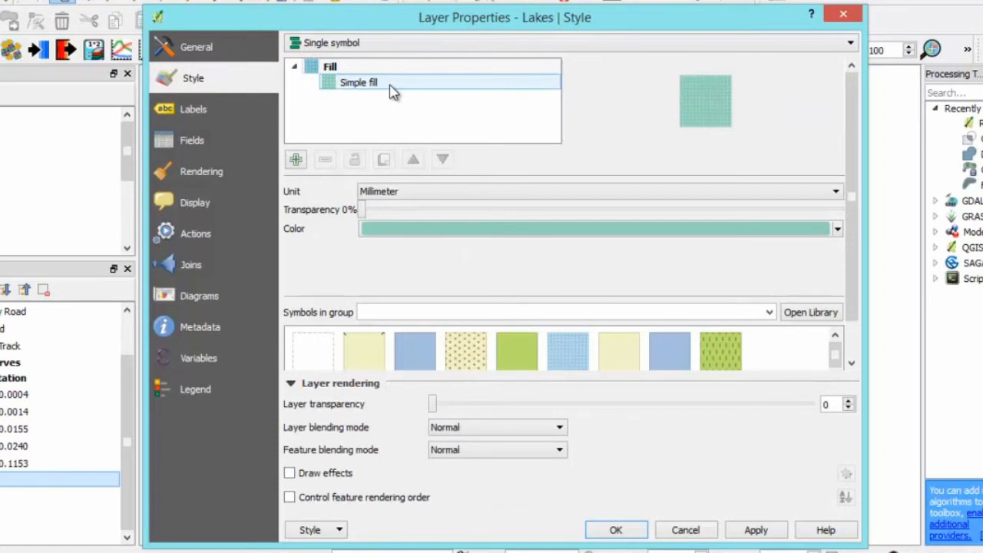
click(794, 192)
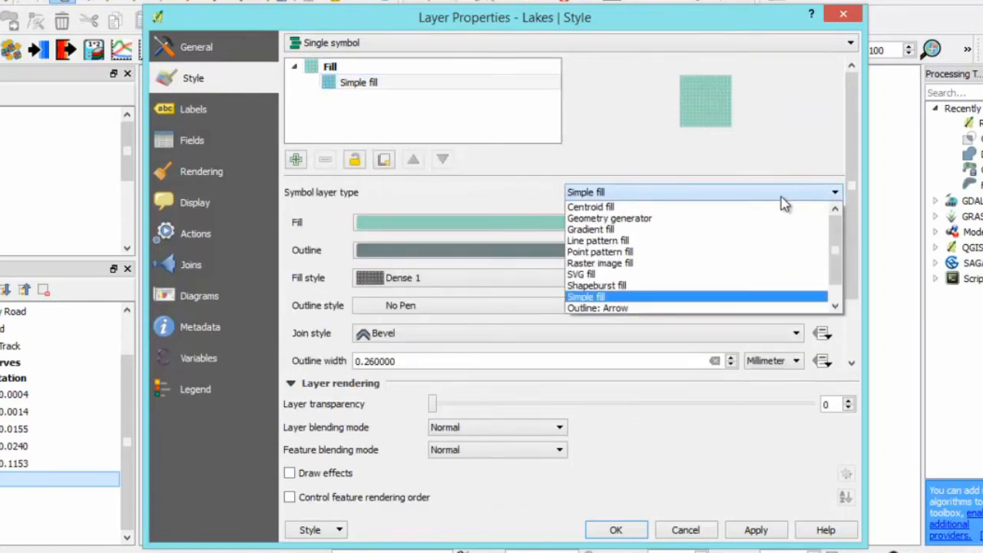
click(644, 230)
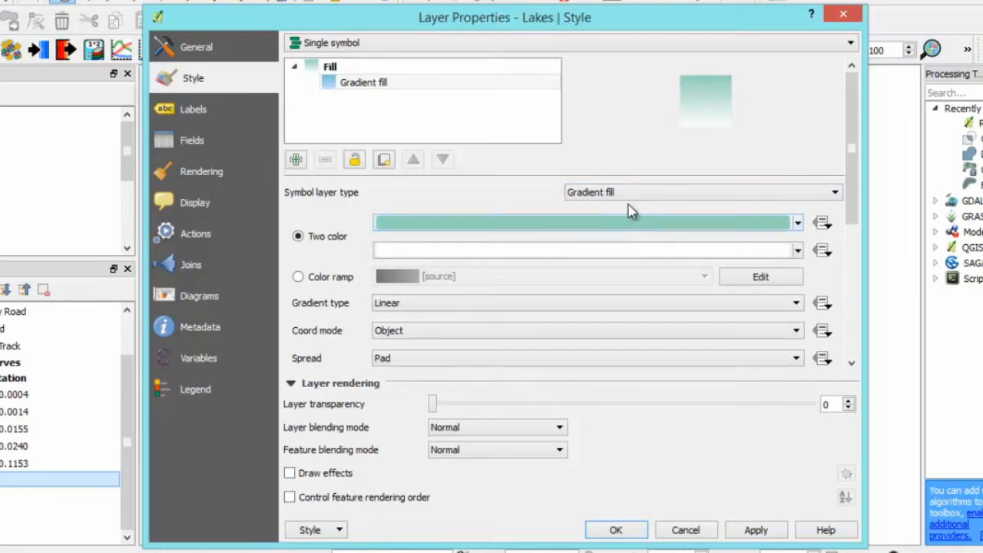
- Set the Lakes gradient's first colour to bright green and its second to light blue, and accept the style
click(798, 223)
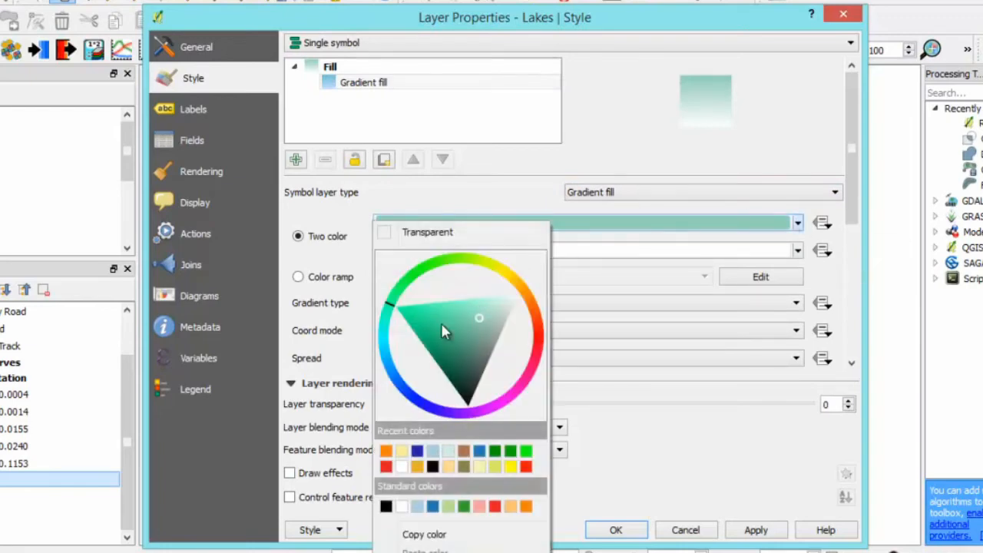
click(409, 285)
click(412, 300)
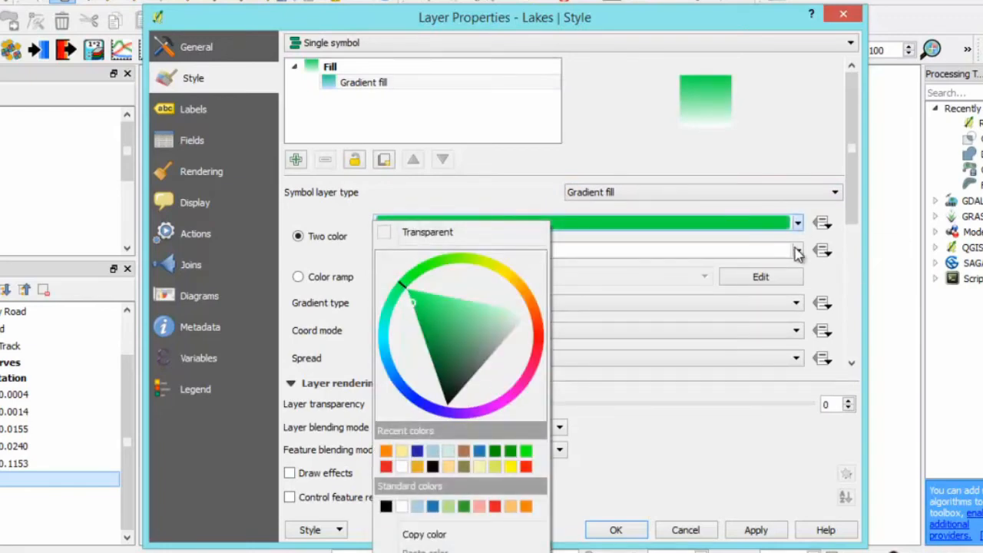
click(798, 251)
click(393, 367)
click(430, 338)
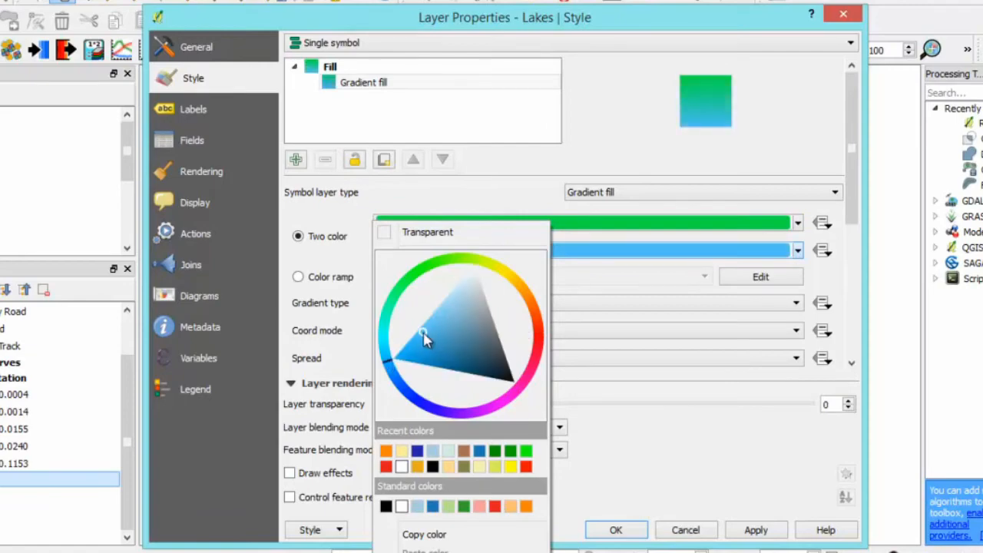
click(819, 148)
click(616, 530)
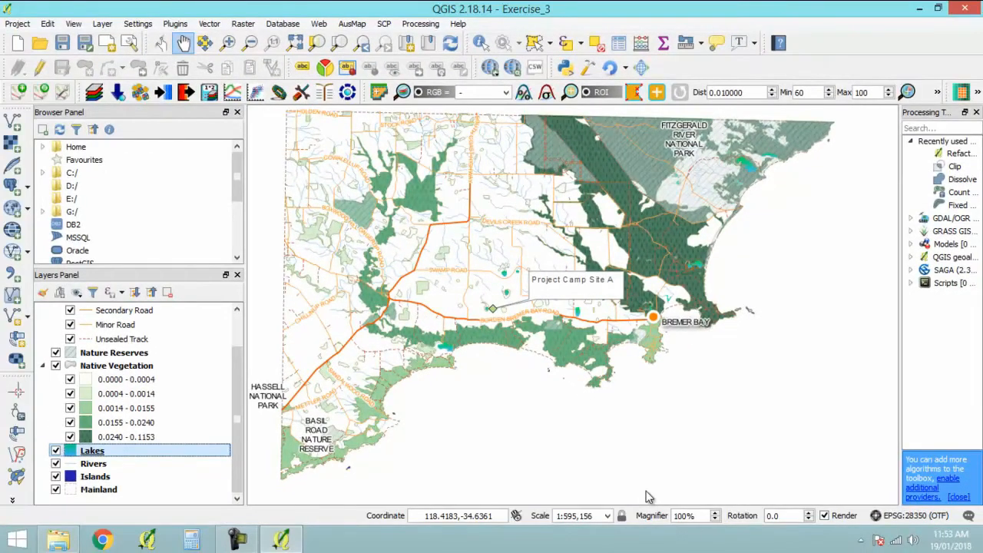
- Examine the gradient-filled lakes around Project Camp Site A and farther east at close range
scroll(472, 338, up, 2)
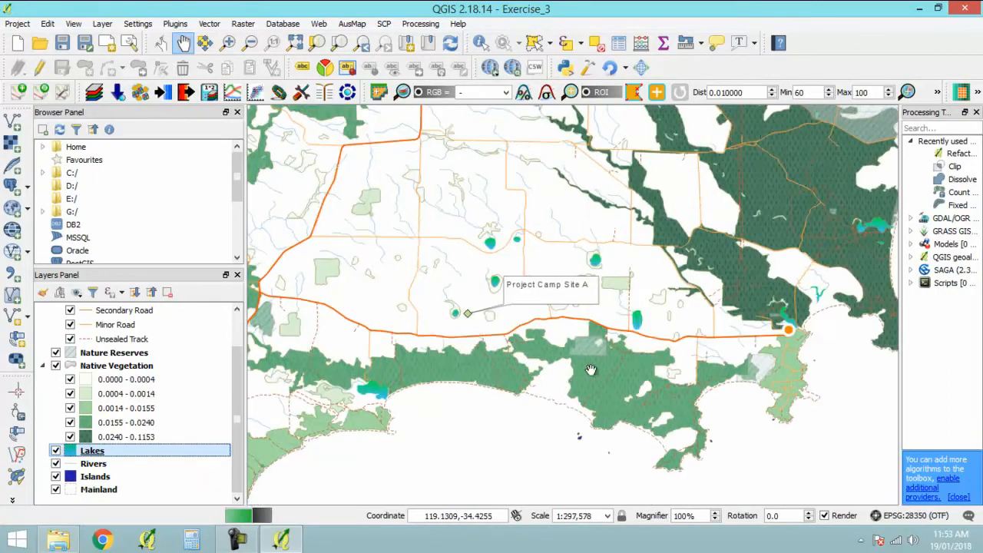
scroll(340, 405, up, 1)
drag(649, 287, 512, 448)
drag(692, 279, 575, 447)
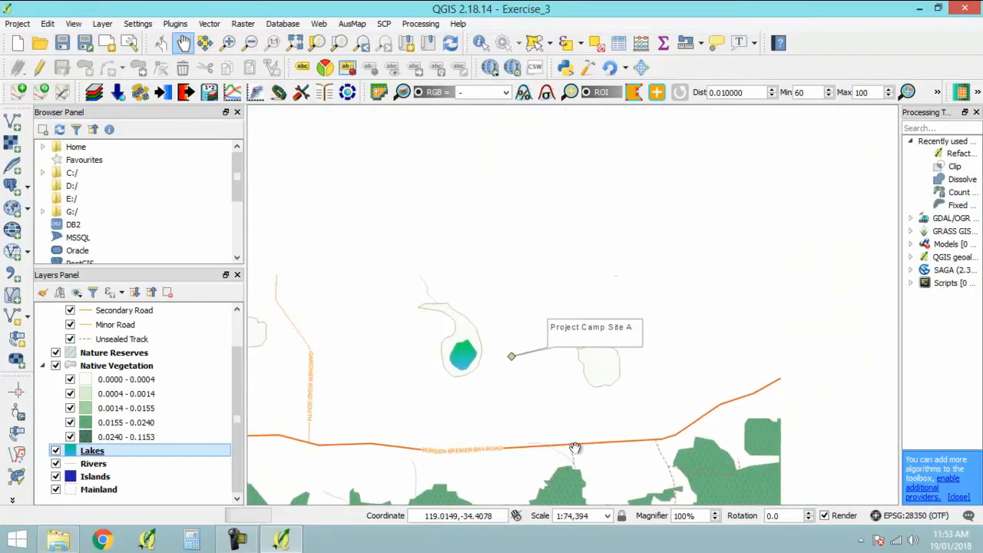
drag(732, 382, 415, 377)
drag(699, 402, 481, 373)
drag(624, 259, 610, 337)
- Set the coord mode of the Lakes layer's gradient fill to Viewport and accept the style
double_click(103, 451)
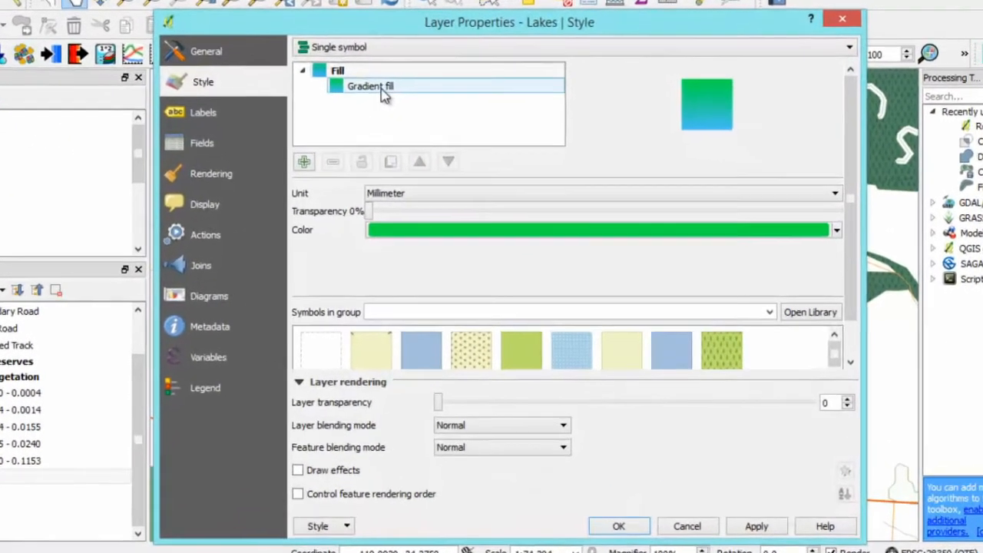
click(439, 121)
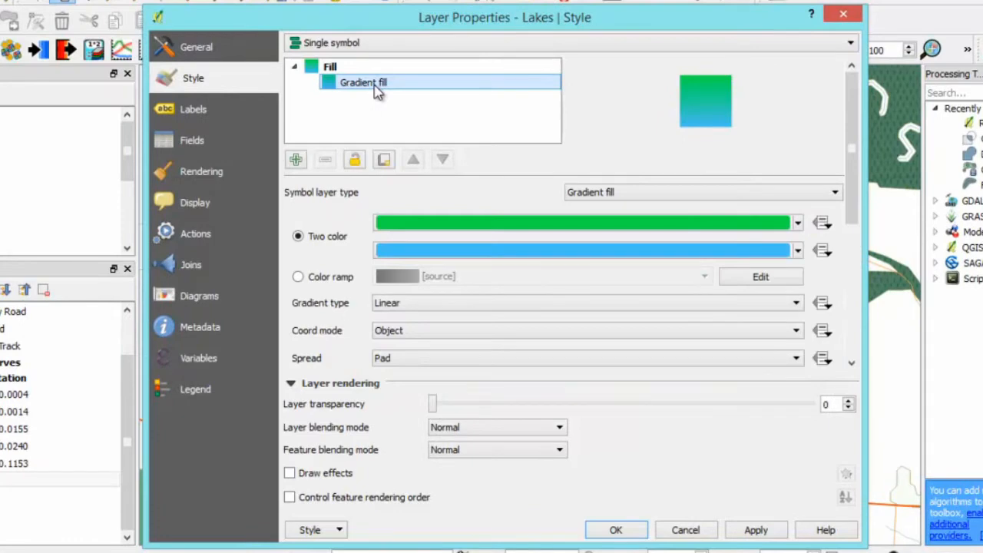
click(673, 333)
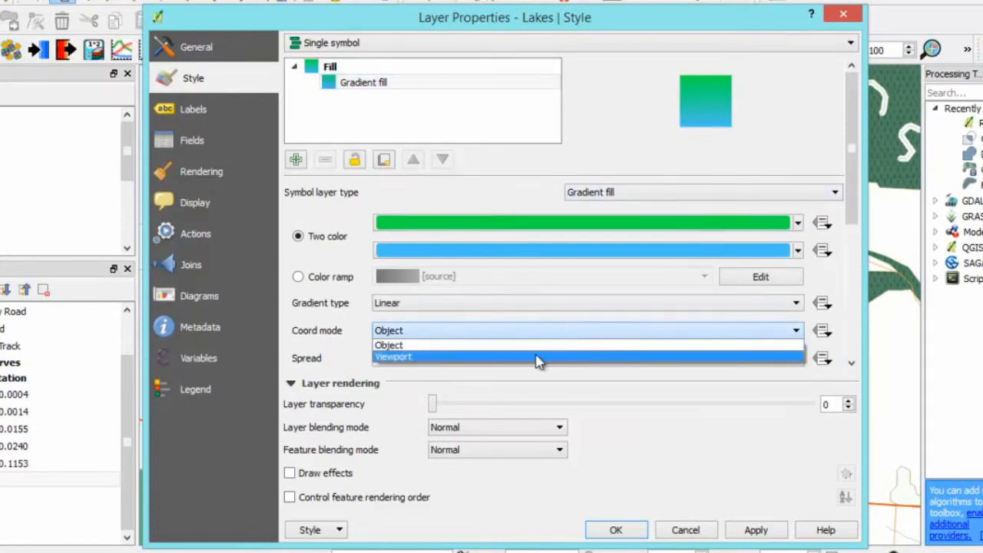
click(538, 358)
click(618, 529)
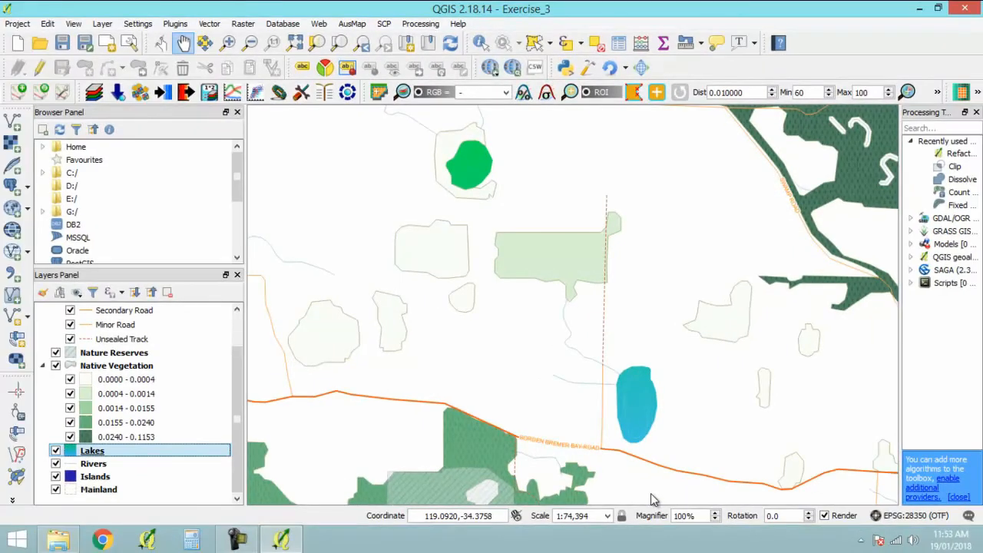
- Check the viewport-based lake gradient up to Fitzgerald River National Park and fit the view to the Mainland layer
scroll(527, 434, down, 1)
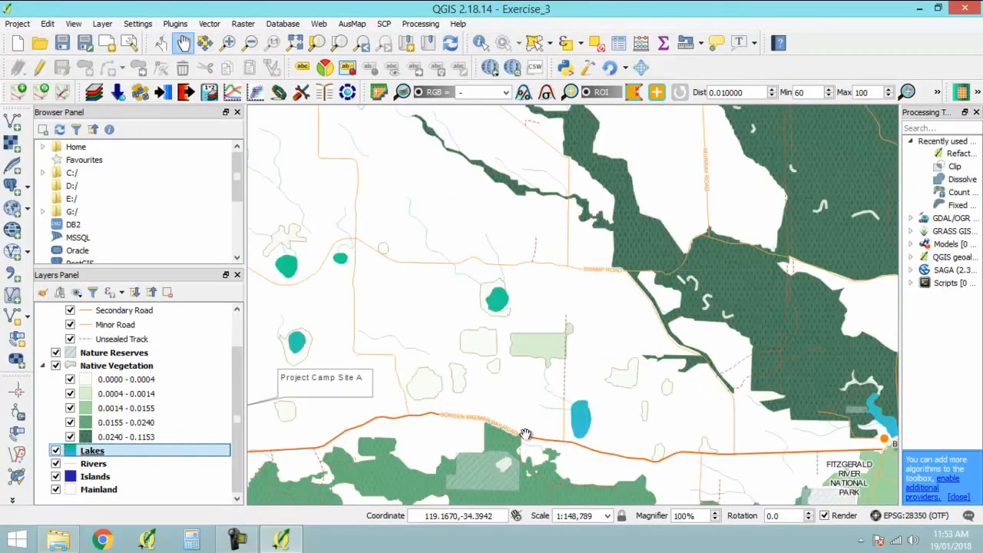
scroll(540, 406, down, 1)
scroll(672, 290, up, 1)
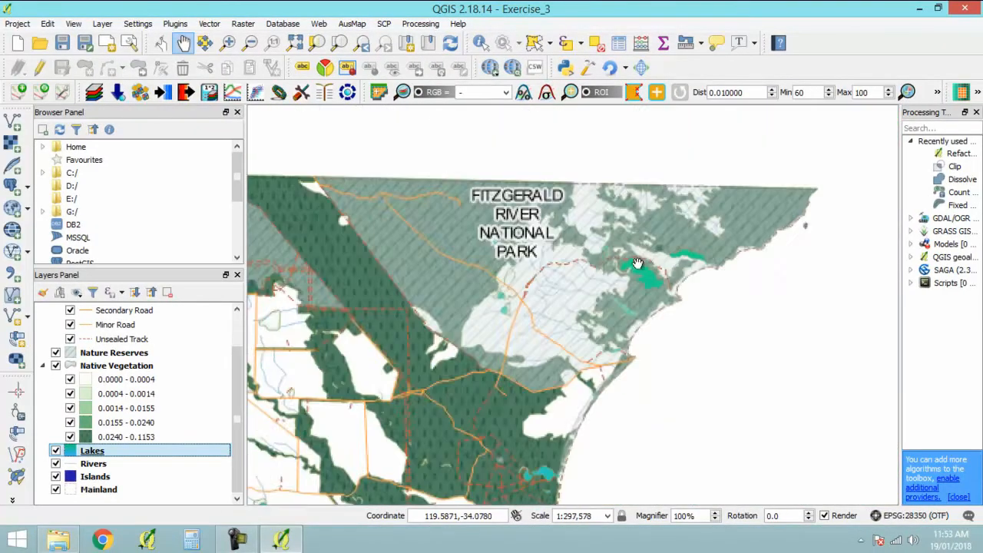
scroll(672, 289, up, 1)
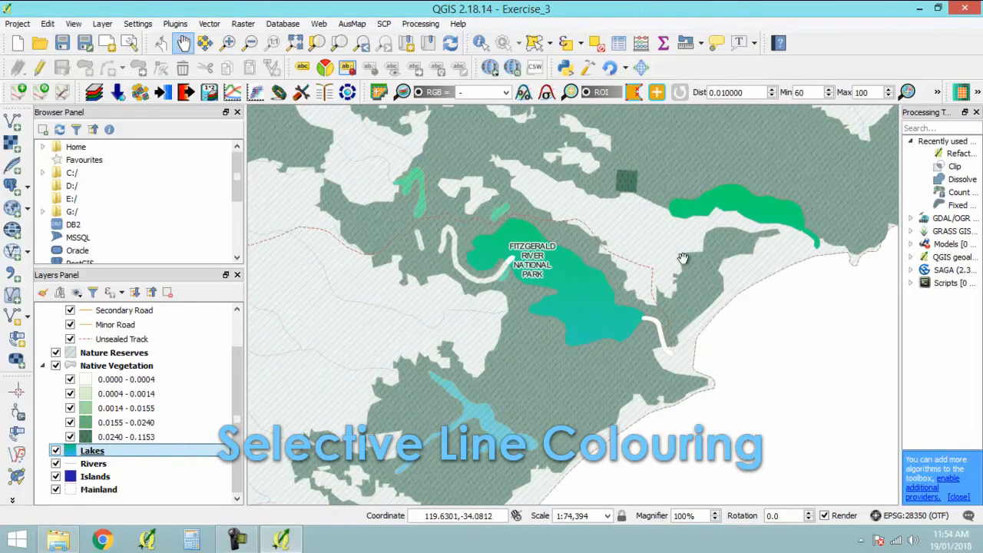
right_click(98, 492)
click(154, 226)
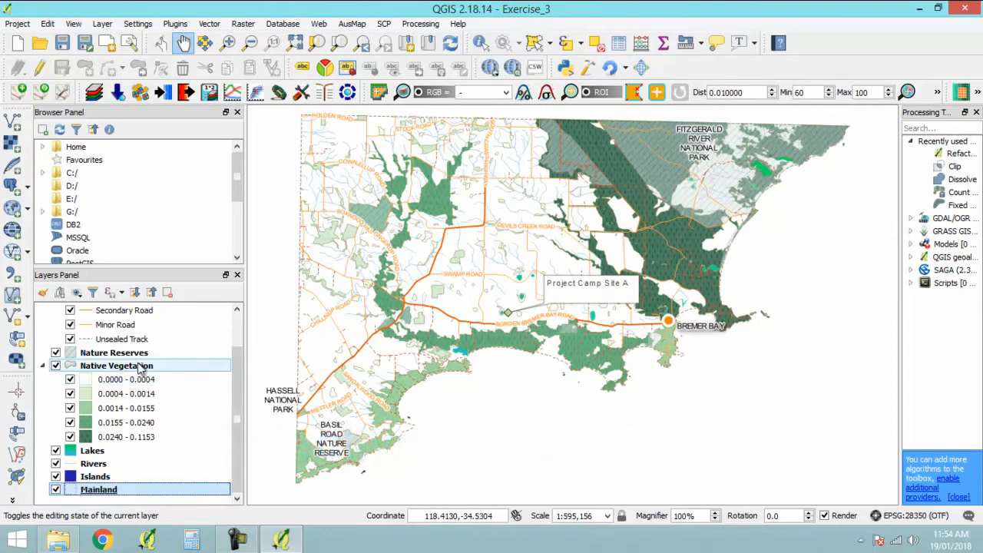
- Open the Native Vegetation layer's style settings and switch its renderer from graduated to Single symbol
click(140, 367)
double_click(141, 367)
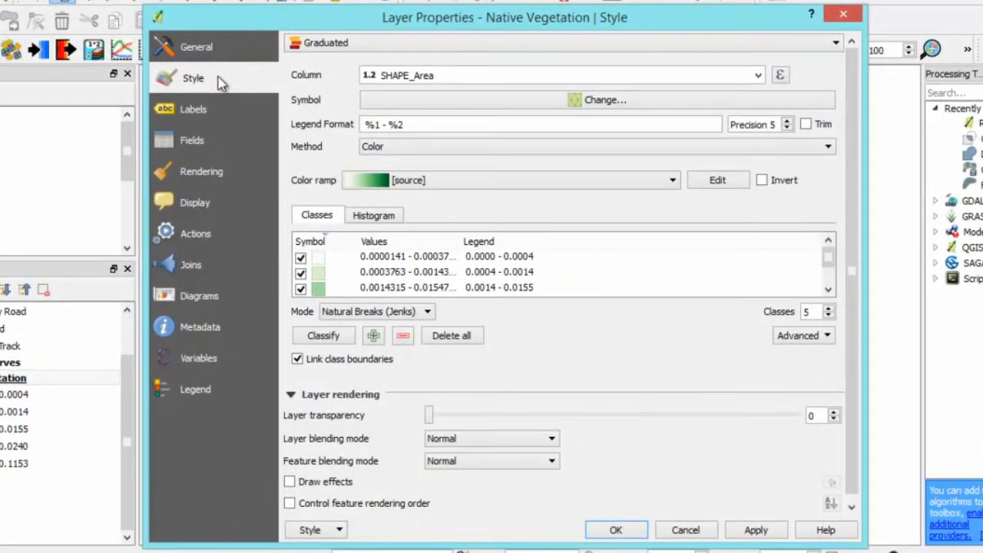
click(343, 47)
click(337, 73)
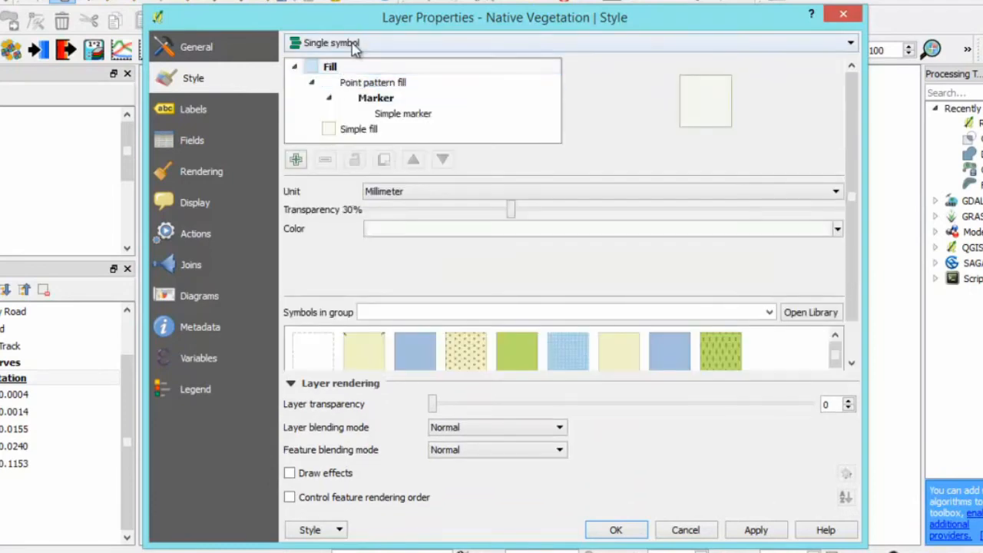
- Change the symbol layer type of Native Vegetation's simple fill to Outline: Simple line
click(359, 130)
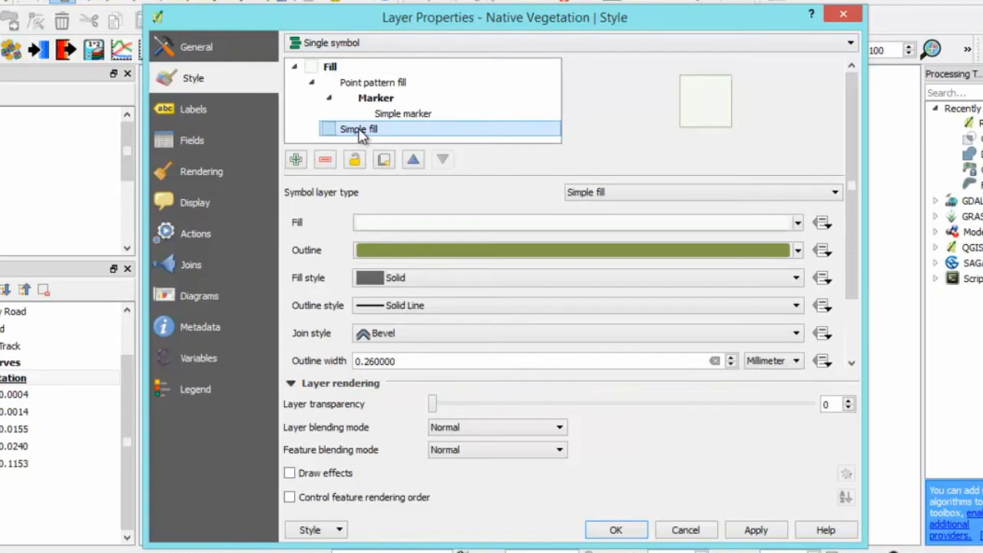
click(671, 193)
scroll(664, 238, down, 1)
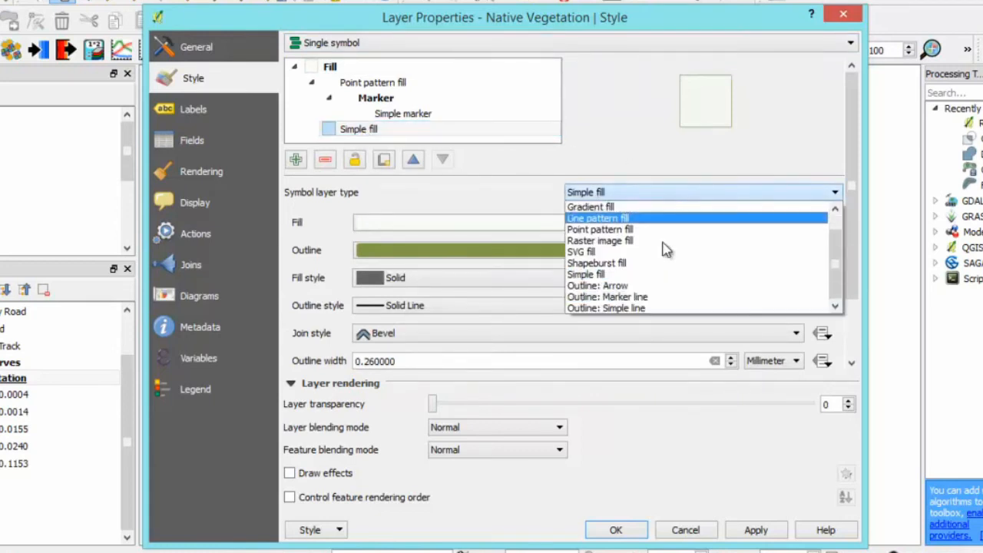
click(653, 308)
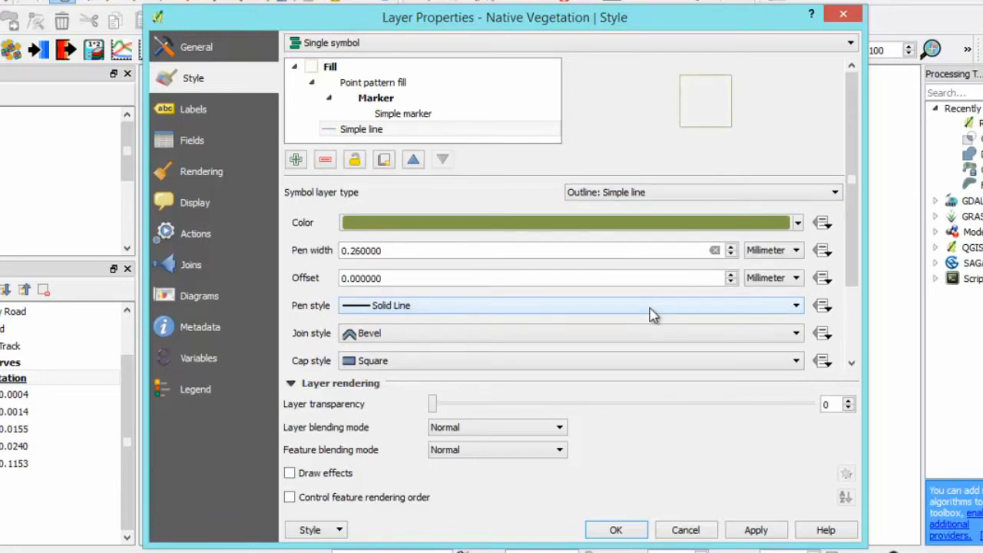
- Keep the outline's olive green color and set its pen width to 5 mm
click(797, 224)
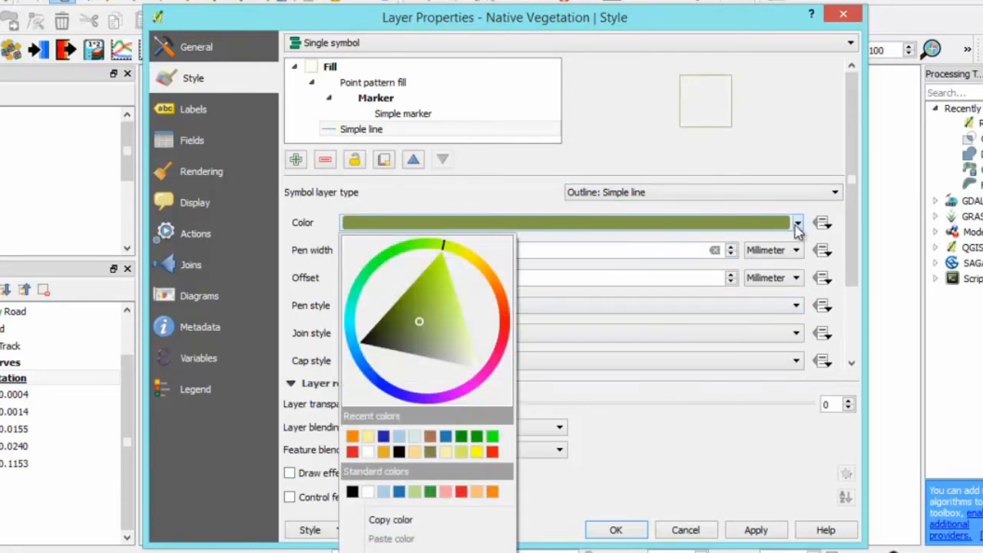
click(528, 204)
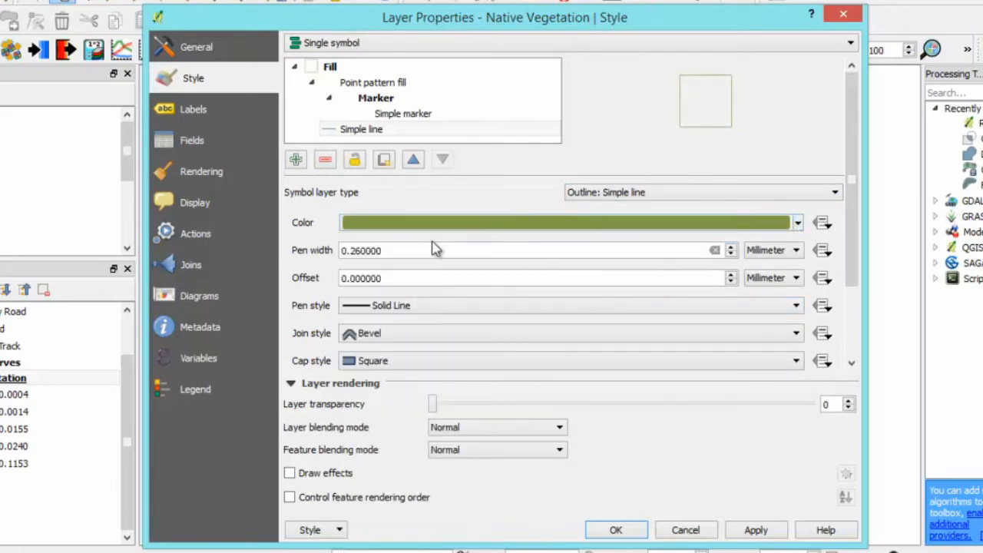
double_click(399, 250)
text(5)
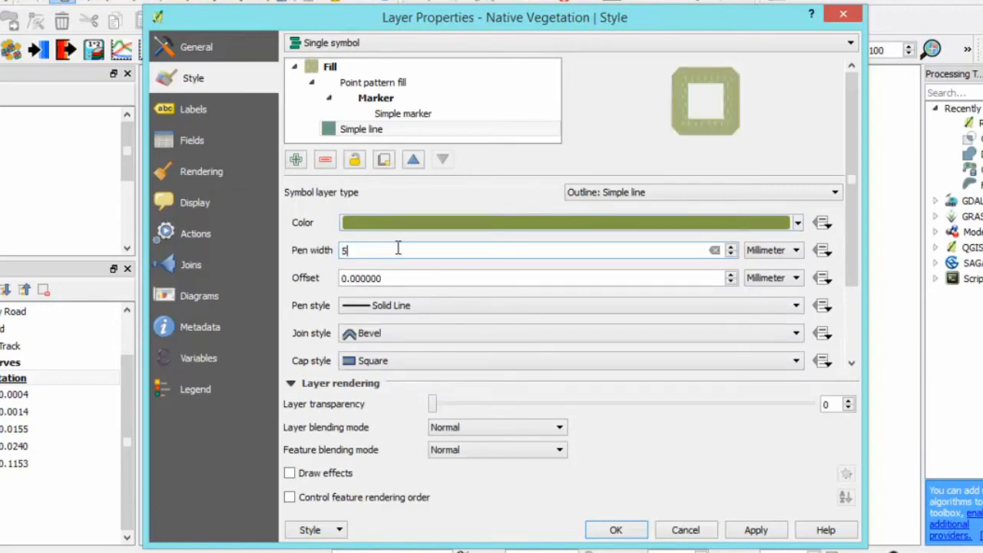
key(Tab)
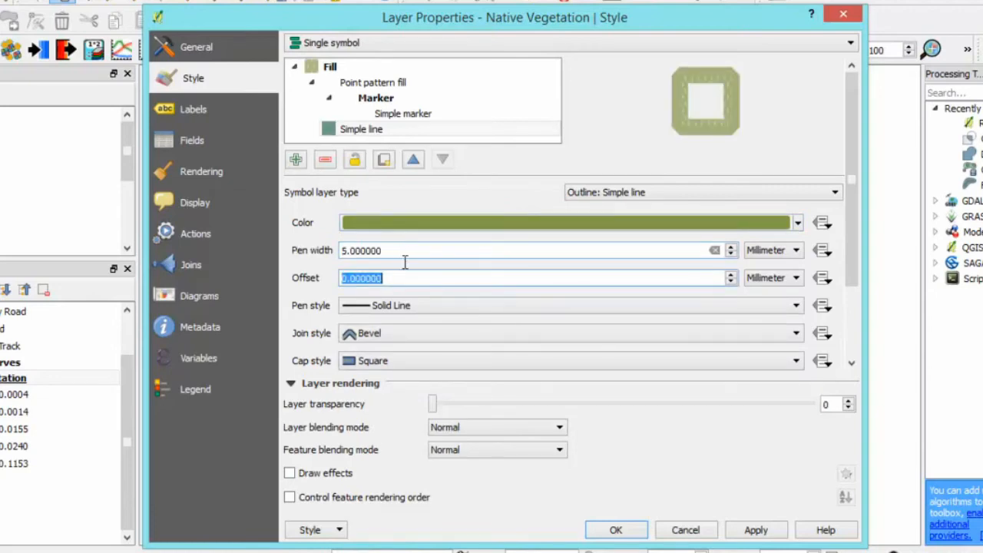
- Draw the vegetation outline only inside the polygons, set the layer transparency to 60, and accept the style
drag(855, 265, 854, 347)
click(298, 333)
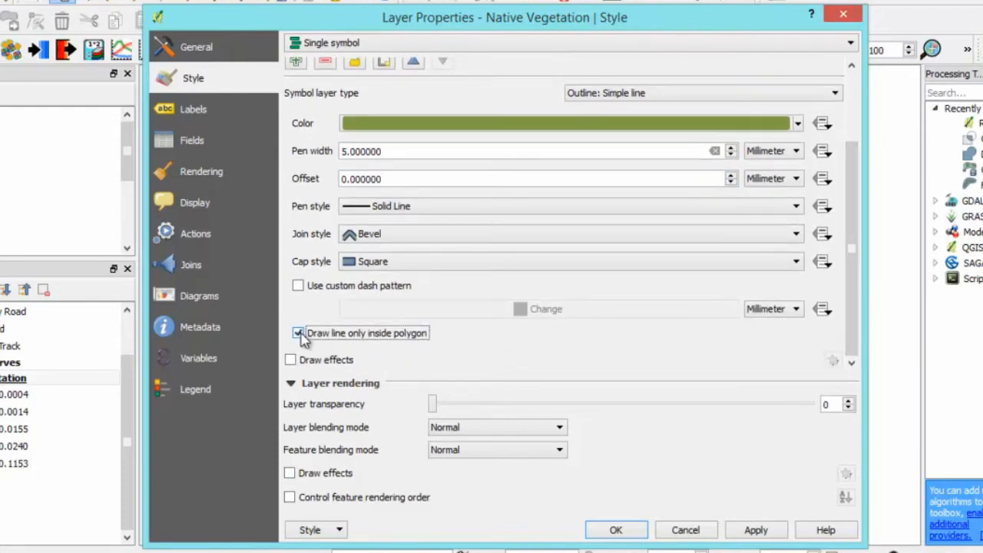
drag(853, 303, 861, 221)
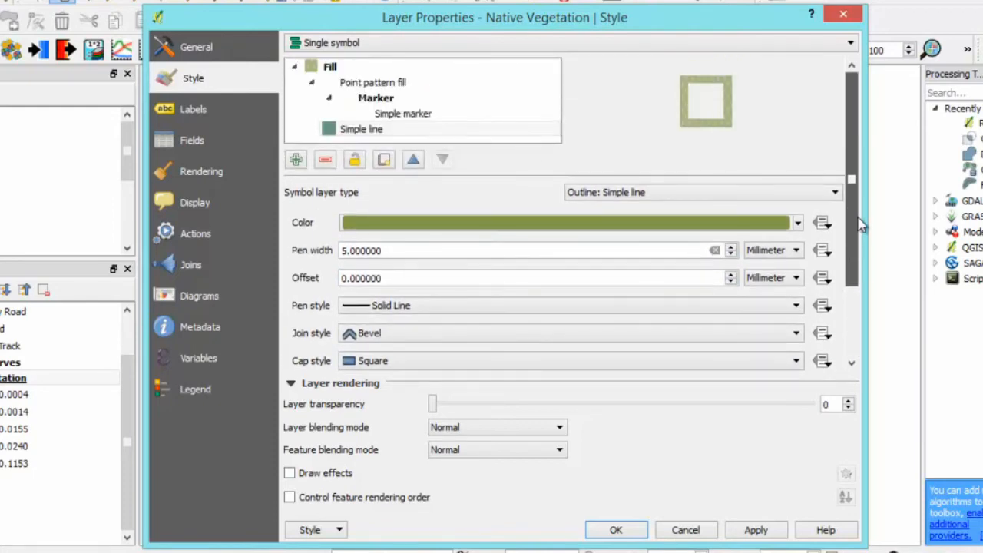
scroll(861, 221, down, 2)
drag(433, 404, 660, 408)
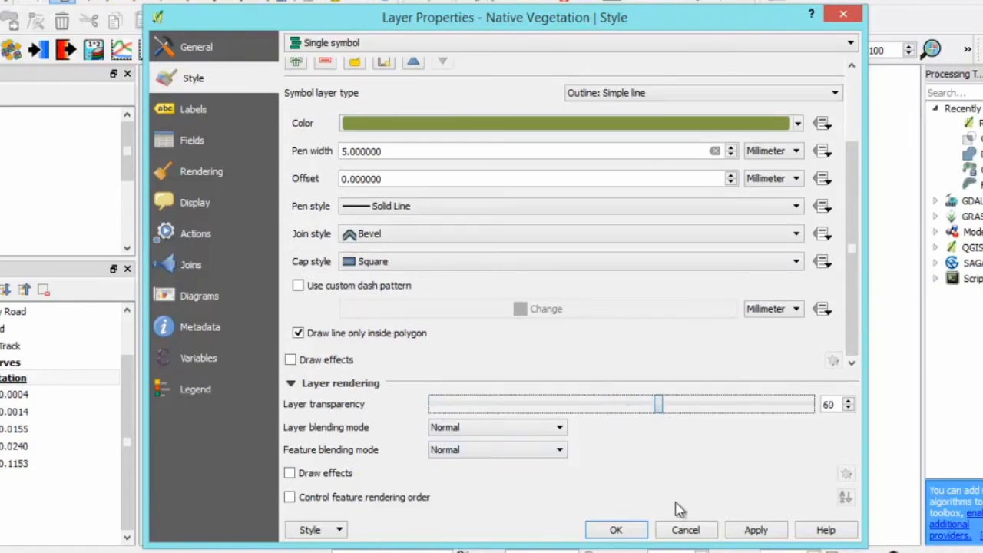
click(617, 530)
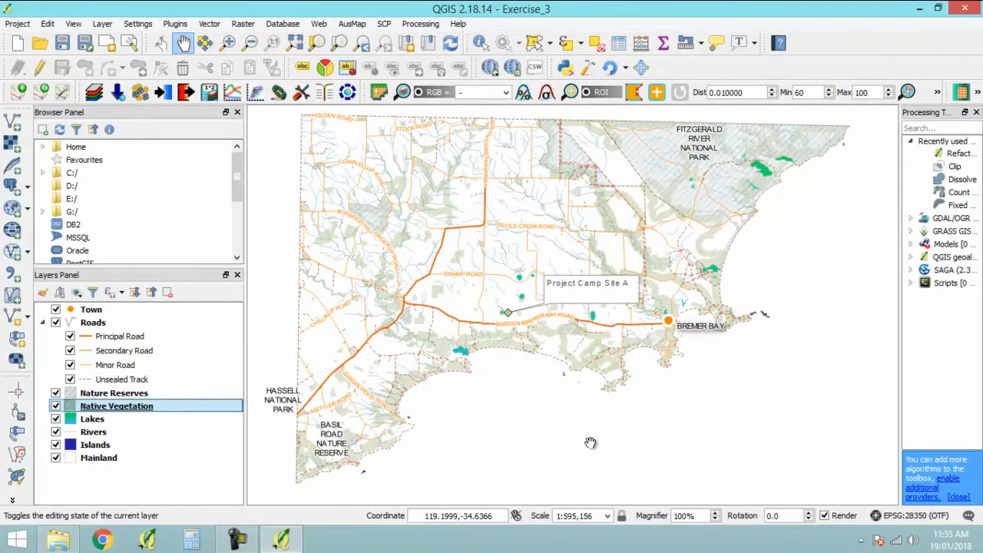
- Inspect the outline-only vegetation at close range in the northwest, around the South Coast Highway and the roads west of it
scroll(461, 184, up, 2)
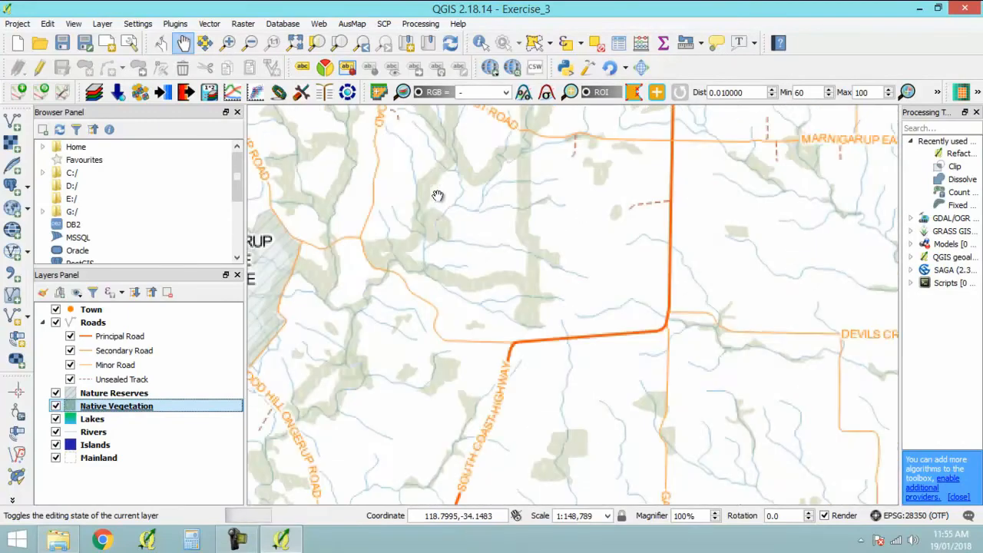
drag(389, 180, 532, 210)
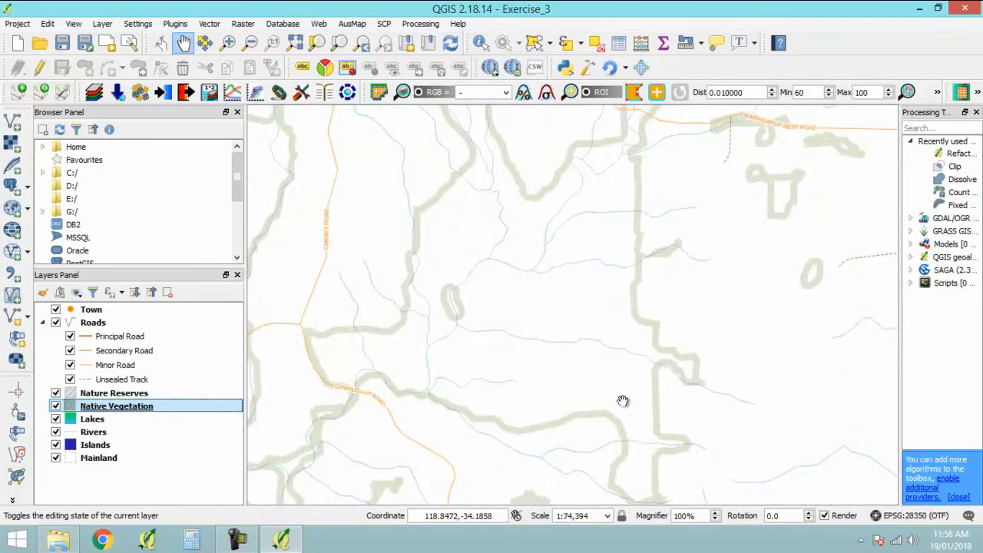
scroll(566, 301, down, 2)
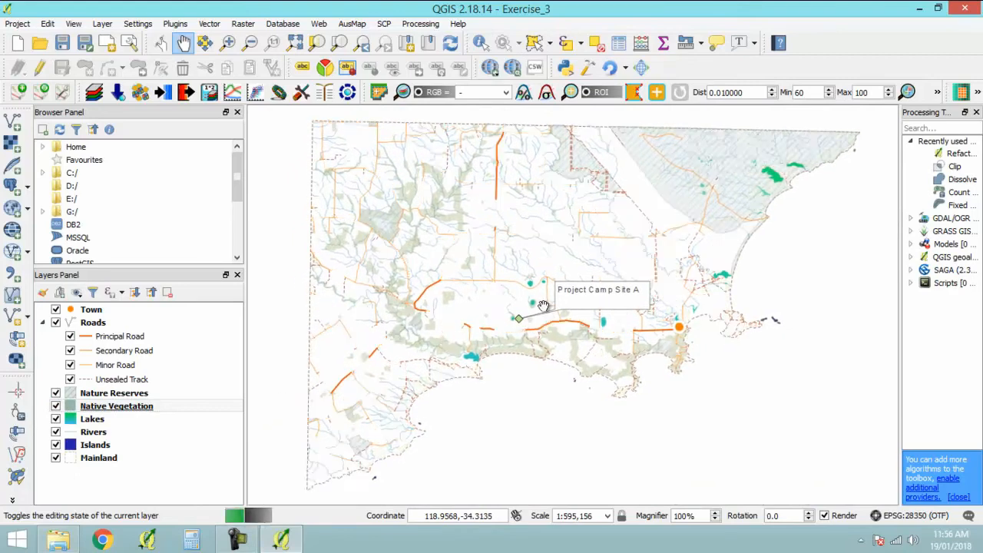
- Duplicate the Mainland layer and turn on the visibility of the copy
click(106, 459)
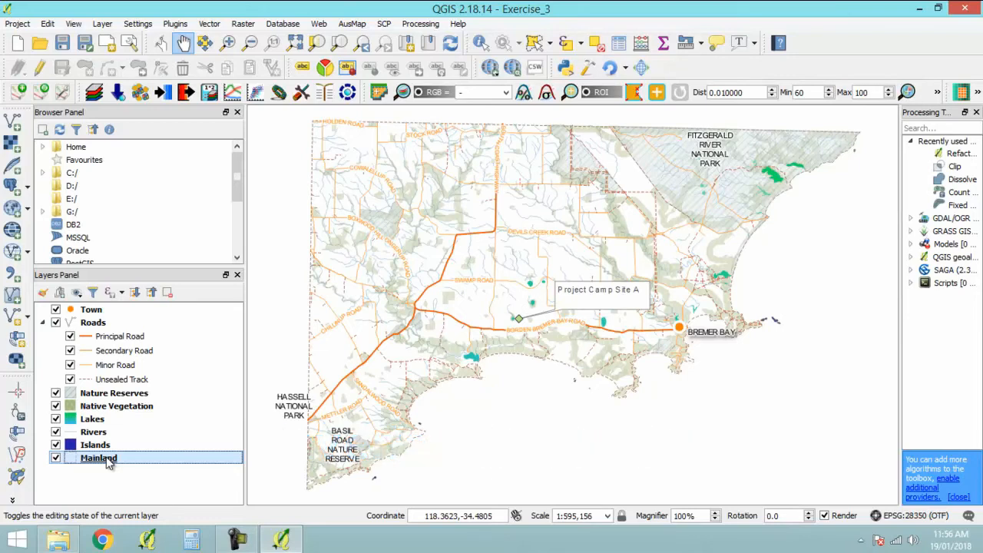
right_click(108, 461)
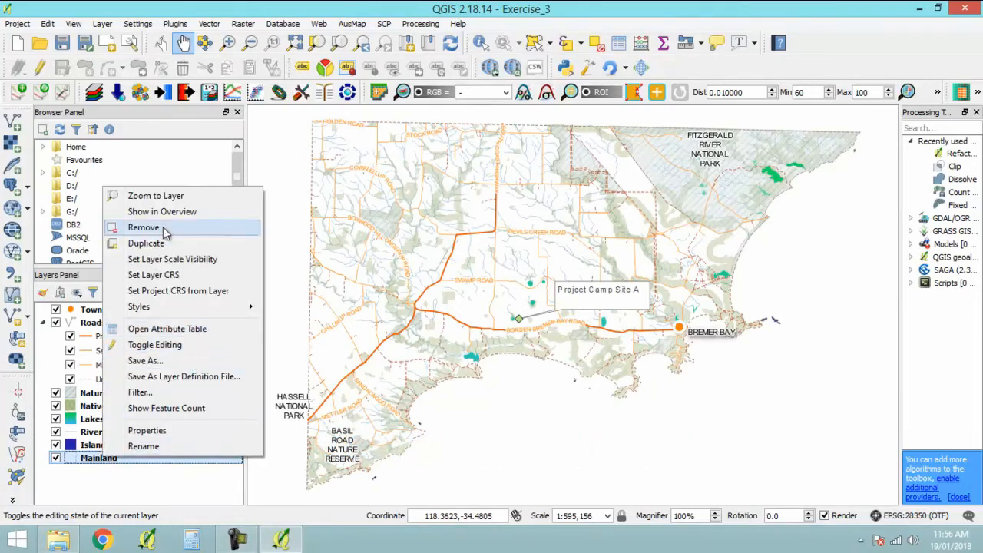
click(162, 242)
click(147, 472)
click(56, 471)
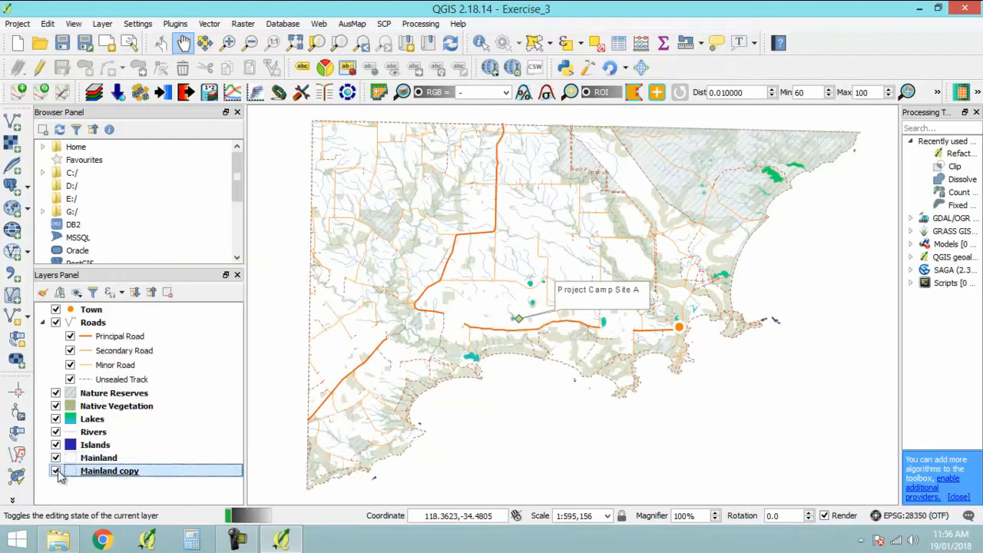
- Switch the Mainland copy's renderer to Inverted polygons and change its simple fill to a Shapeburst fill
double_click(115, 478)
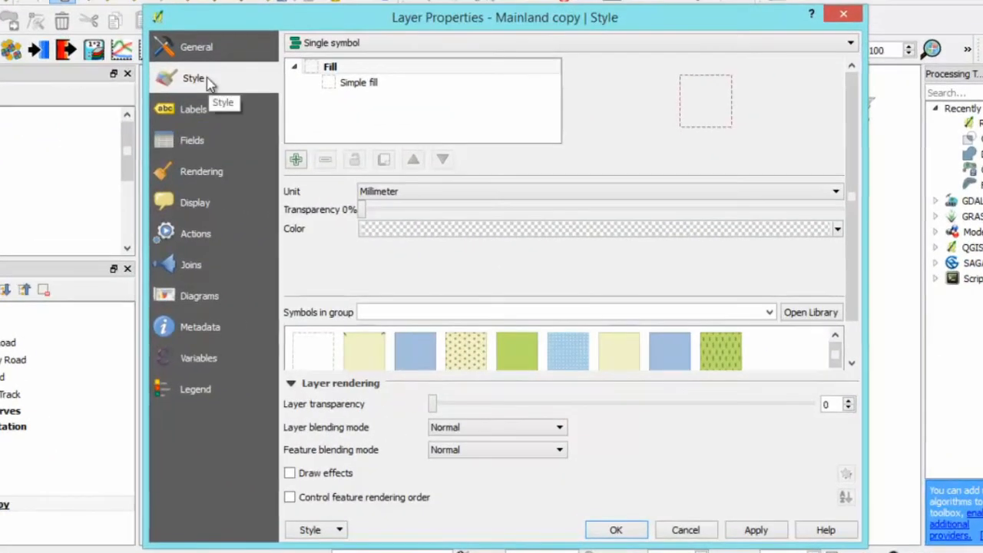
click(446, 44)
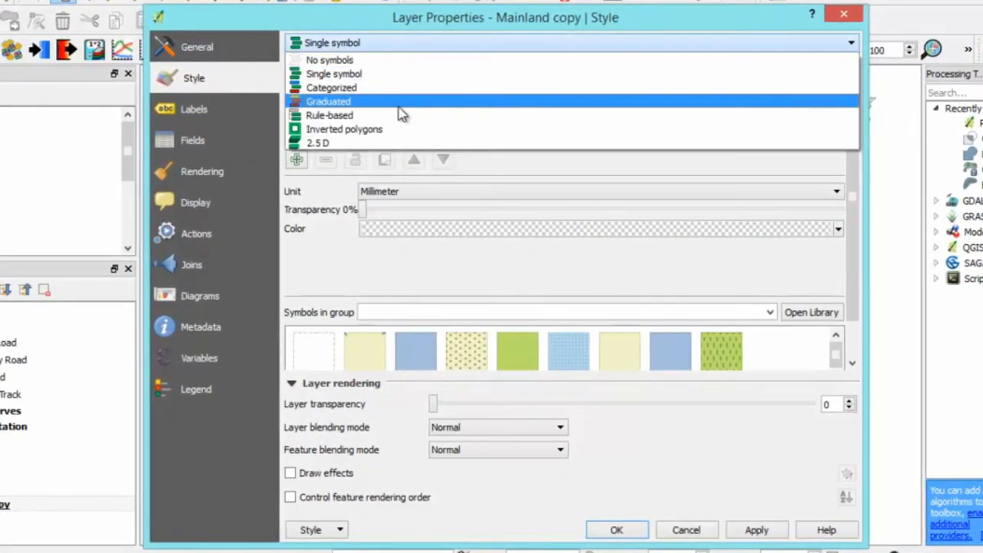
click(393, 130)
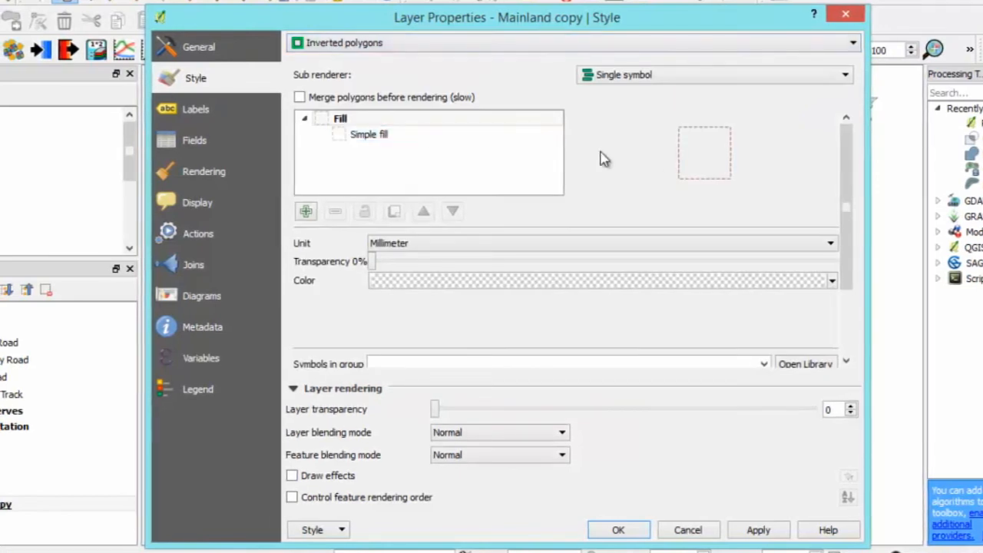
click(395, 136)
click(705, 244)
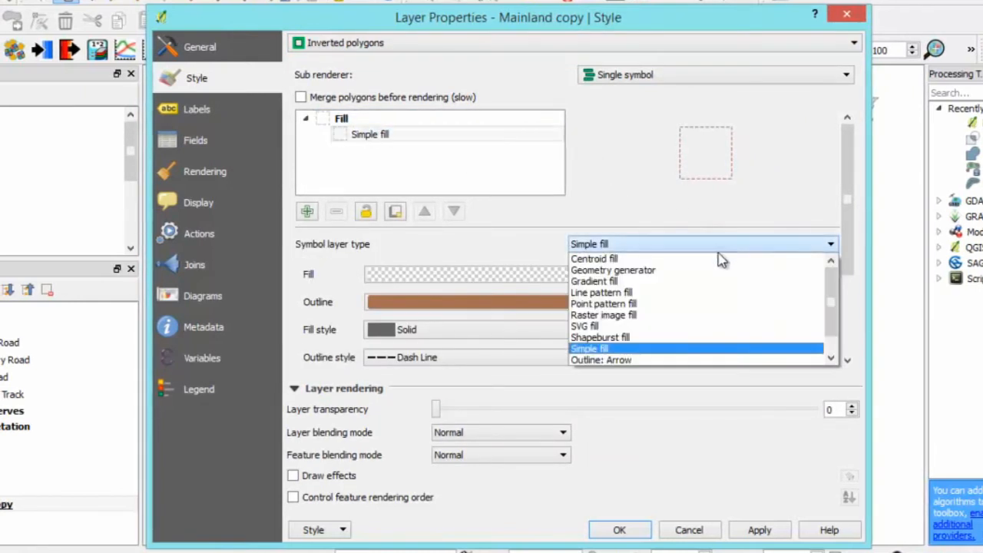
click(691, 339)
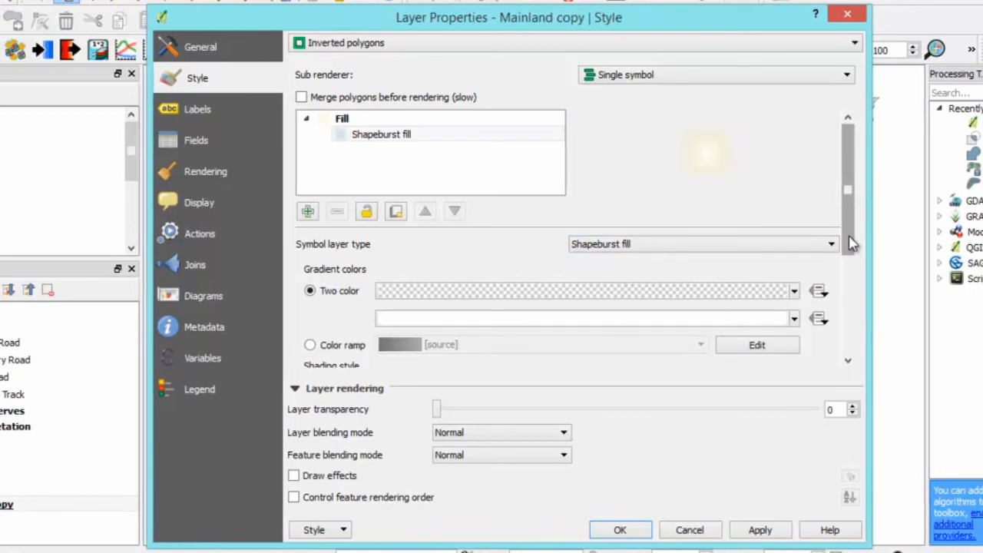
- Set the first color of the two-color shapeburst gradient to dark grey, keeping white as the second
scroll(852, 243, down, 3)
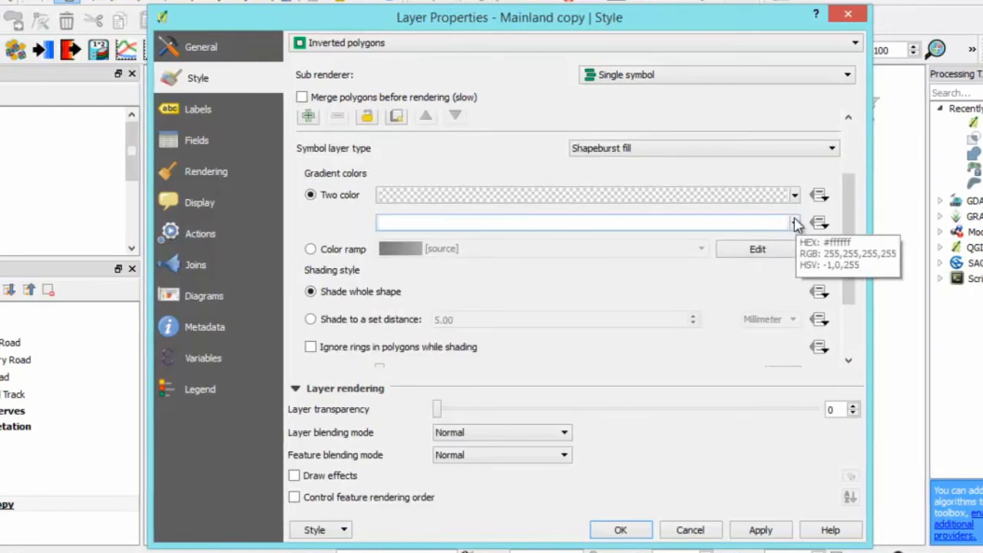
scroll(849, 223, down, 3)
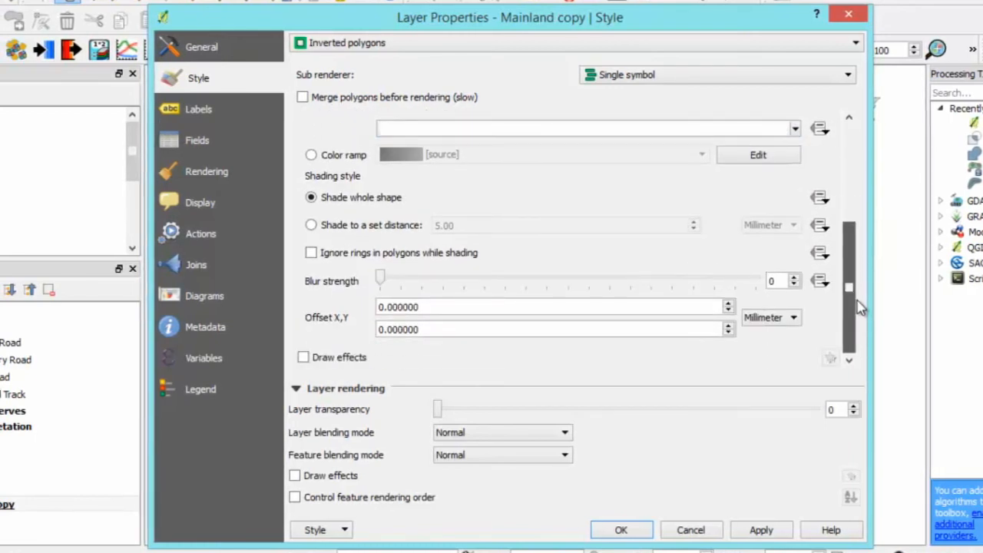
scroll(860, 307, up, 6)
click(796, 277)
click(401, 455)
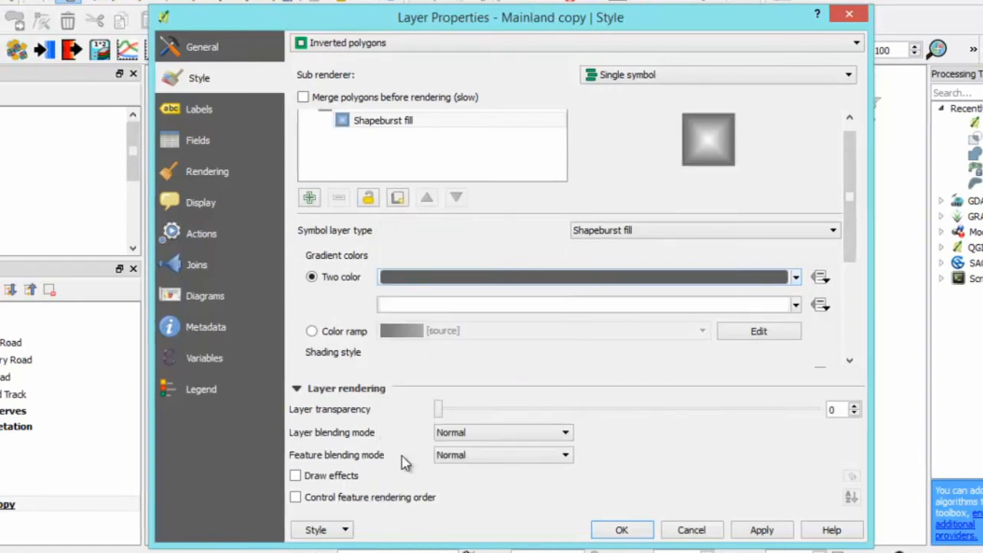
- Shade the shapeburst fill to a set distance of 5 mm with blur strength 10, and accept the style
scroll(864, 215, up, 1)
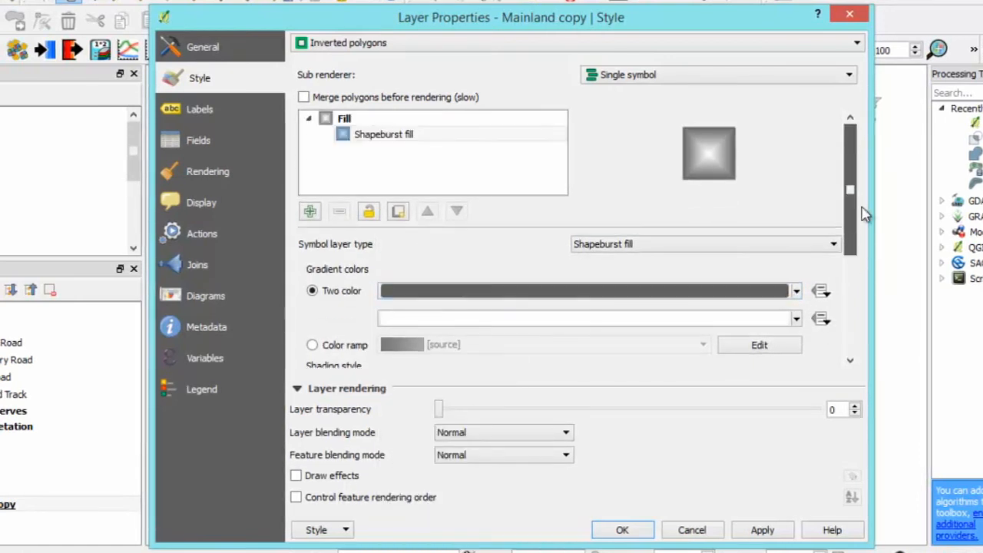
drag(855, 208, 854, 315)
click(312, 225)
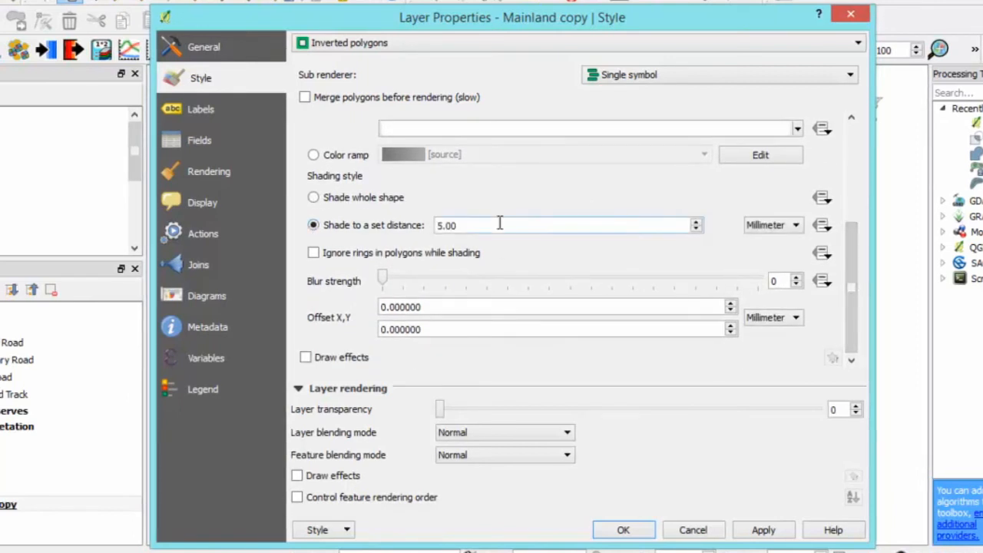
drag(388, 278, 596, 292)
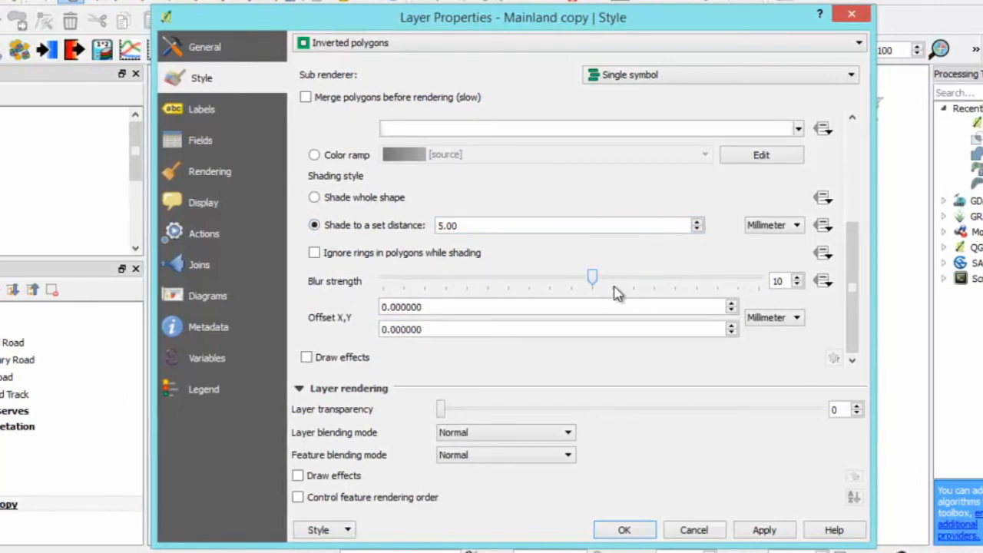
click(634, 531)
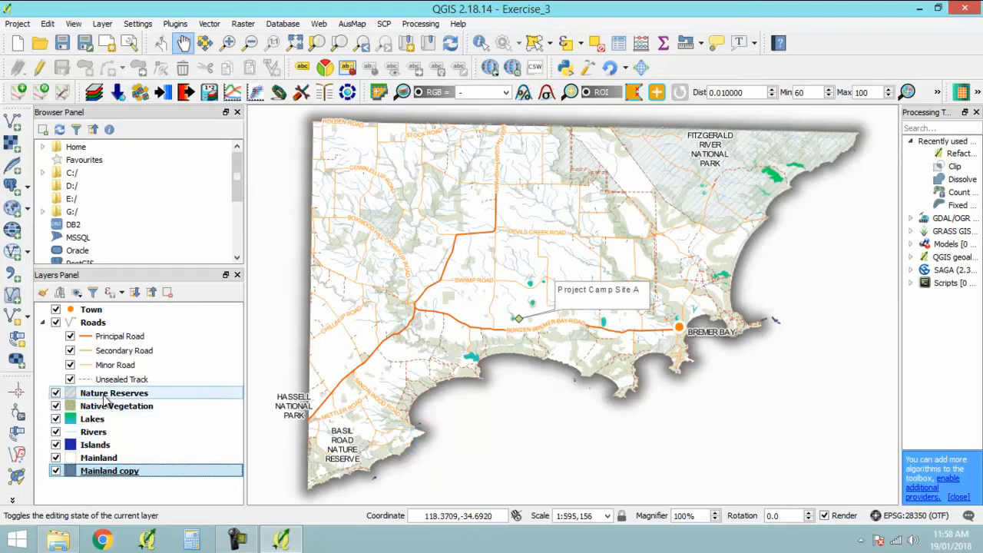
- Open the Nature Reserves layer's style settings and change its simple fill to an SVG fill
click(106, 394)
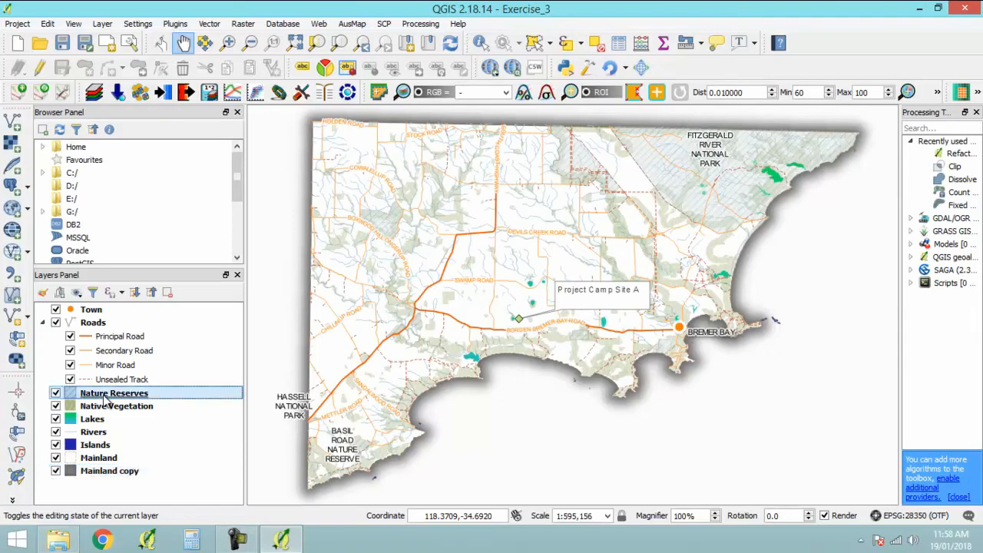
double_click(105, 398)
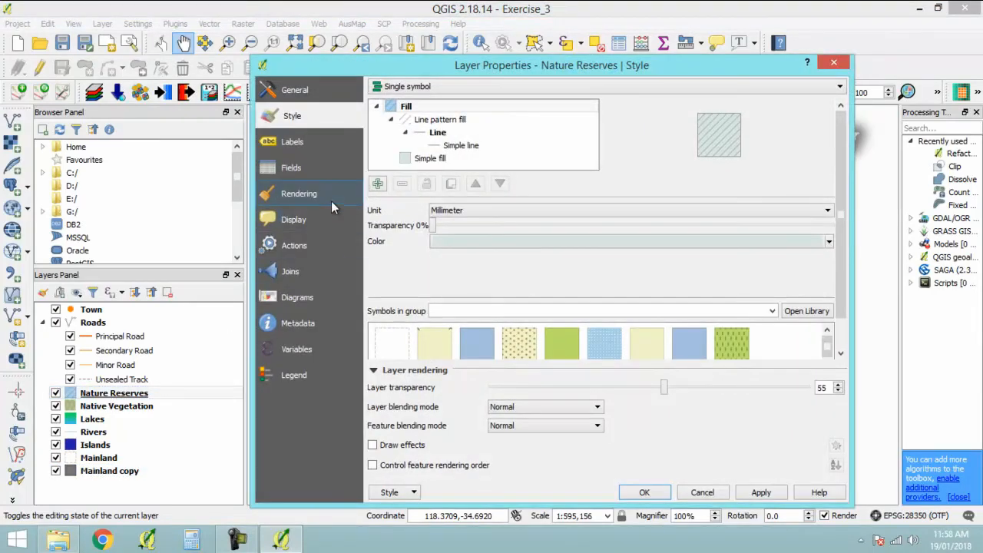
click(441, 160)
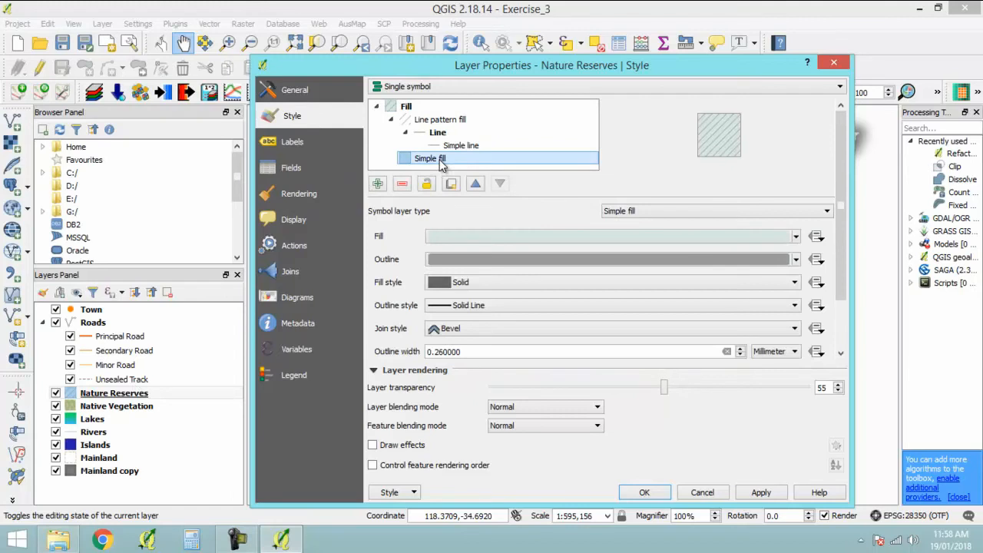
click(739, 212)
click(712, 273)
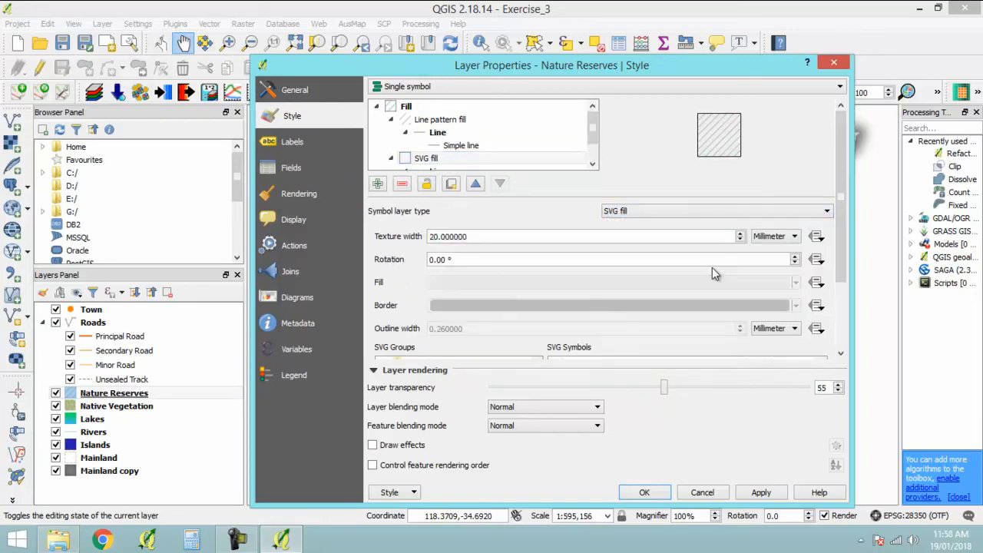
- Choose the tree.svg symbol from the gpsicons set for the Nature Reserves SVG fill
scroll(842, 273, down, 4)
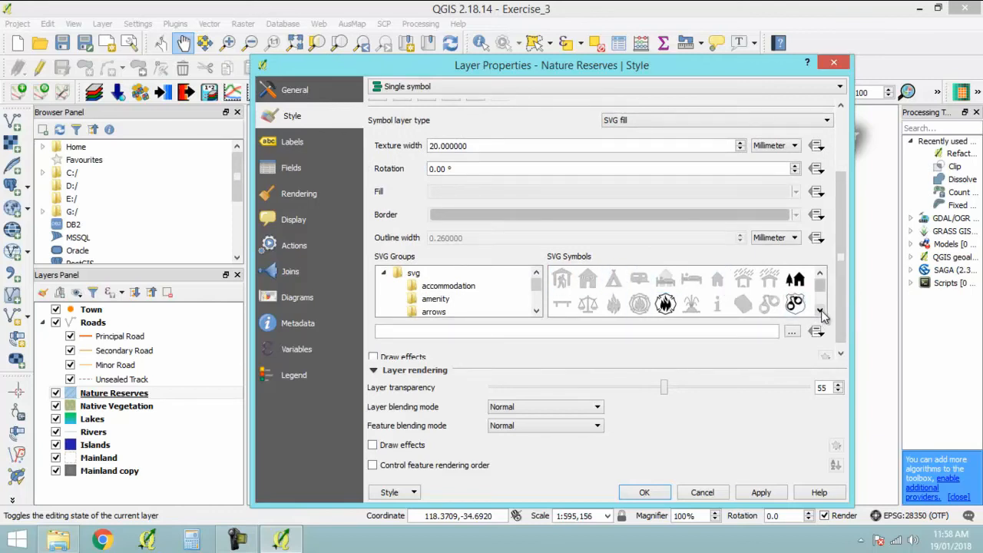
click(820, 314)
click(820, 313)
click(820, 314)
click(820, 314)
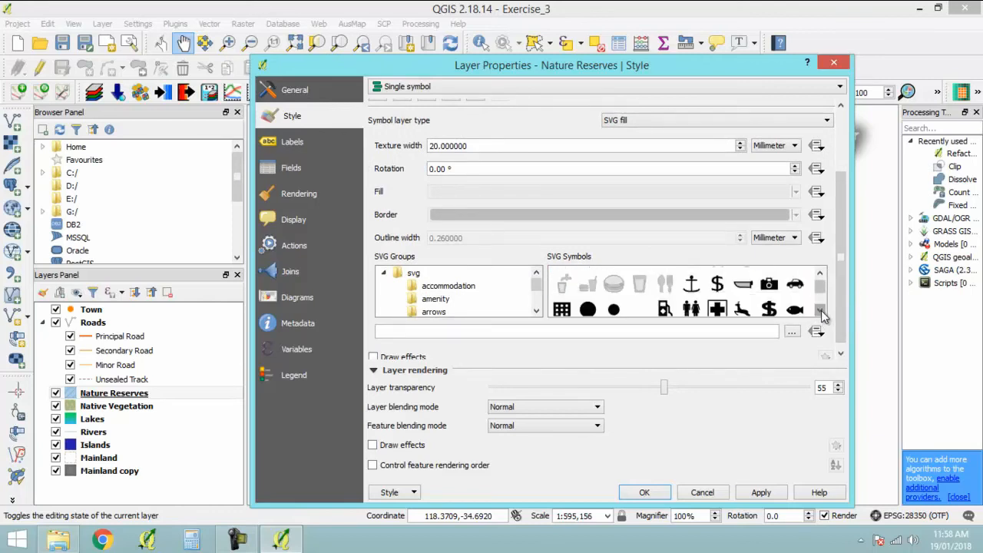
click(821, 313)
click(820, 313)
click(820, 314)
click(797, 290)
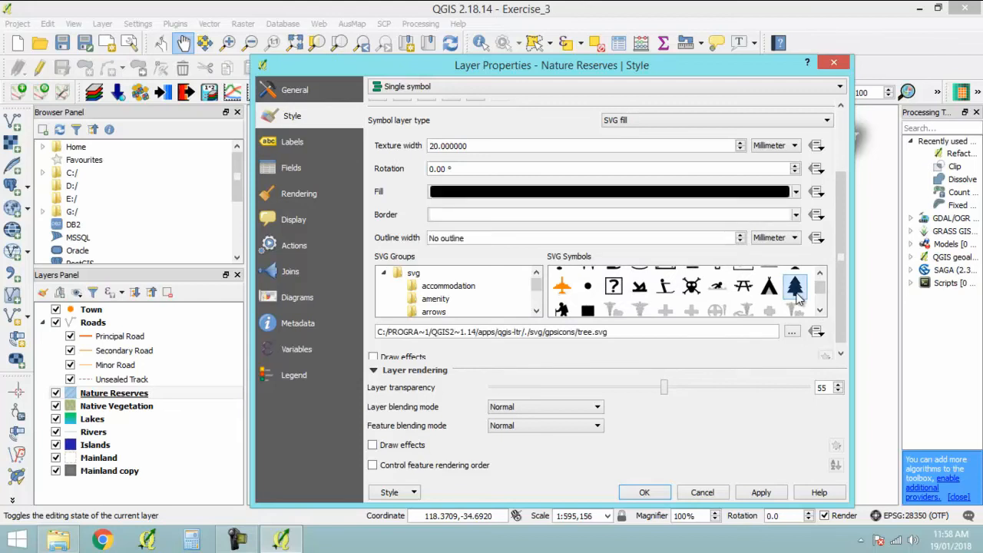
- Set the SVG fill's texture width to 2 mm and its fill color to dark green
scroll(842, 253, up, 1)
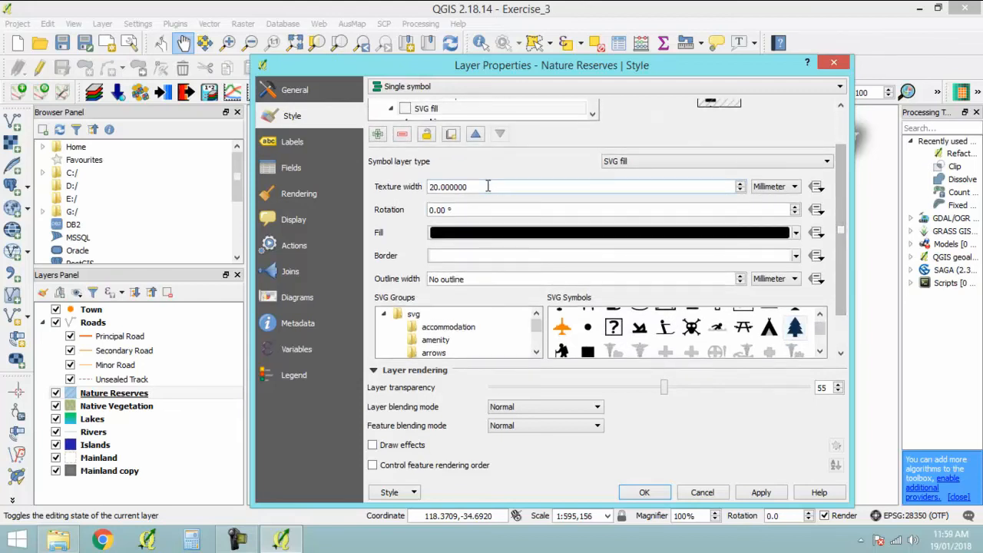
drag(489, 187, 409, 192)
text(2)
key(Tab)
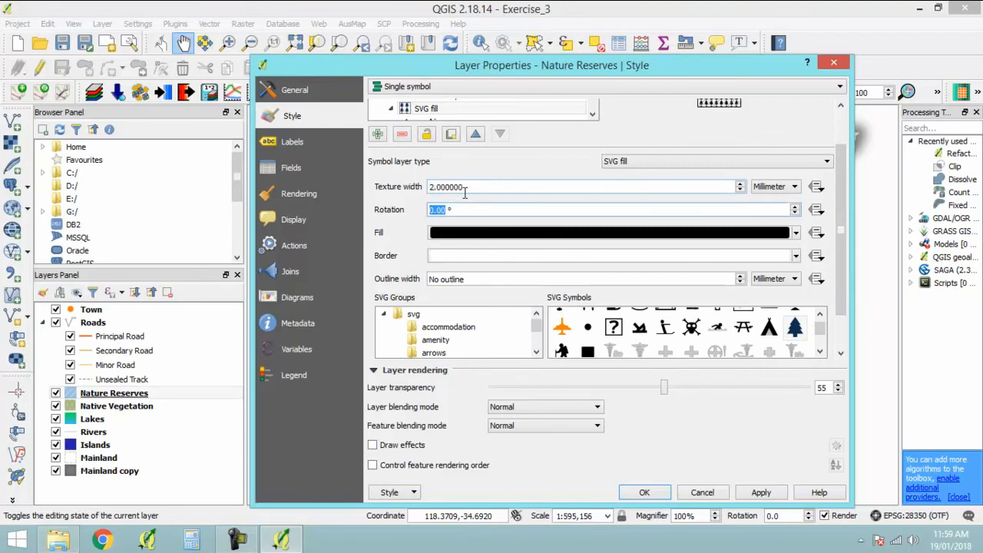
click(796, 232)
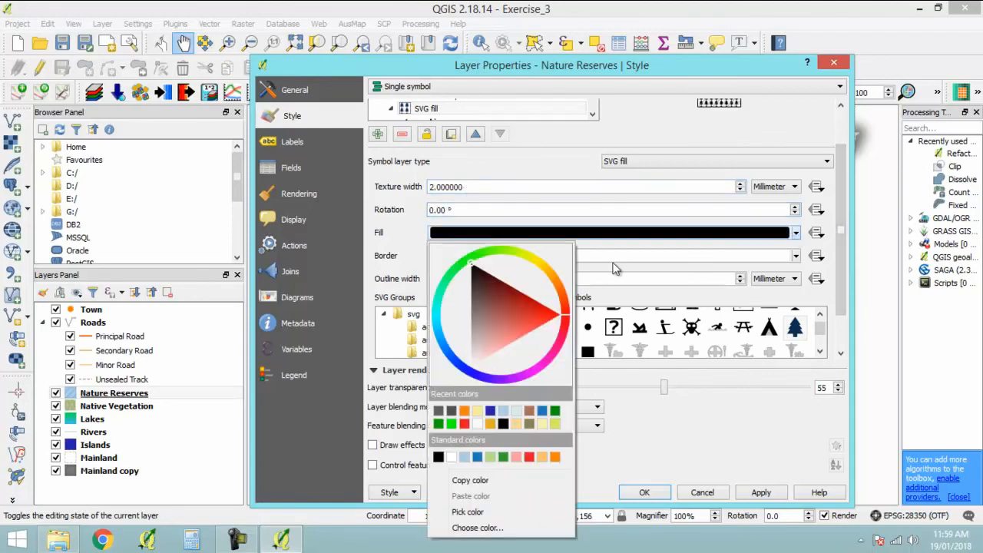
click(438, 423)
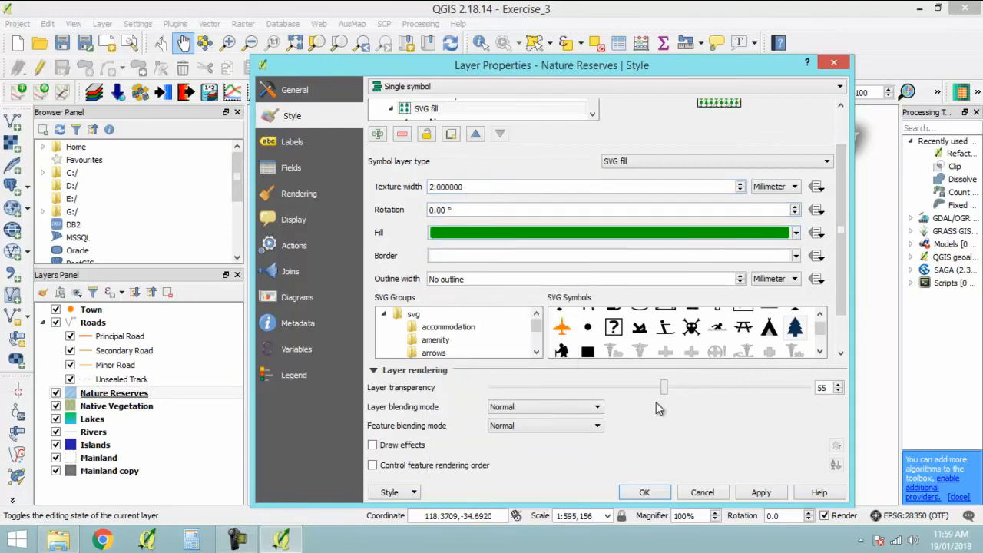
- Set the Nature Reserves layer transparency to 0, remove its line pattern fill symbol layer, and accept the style
drag(664, 387, 480, 391)
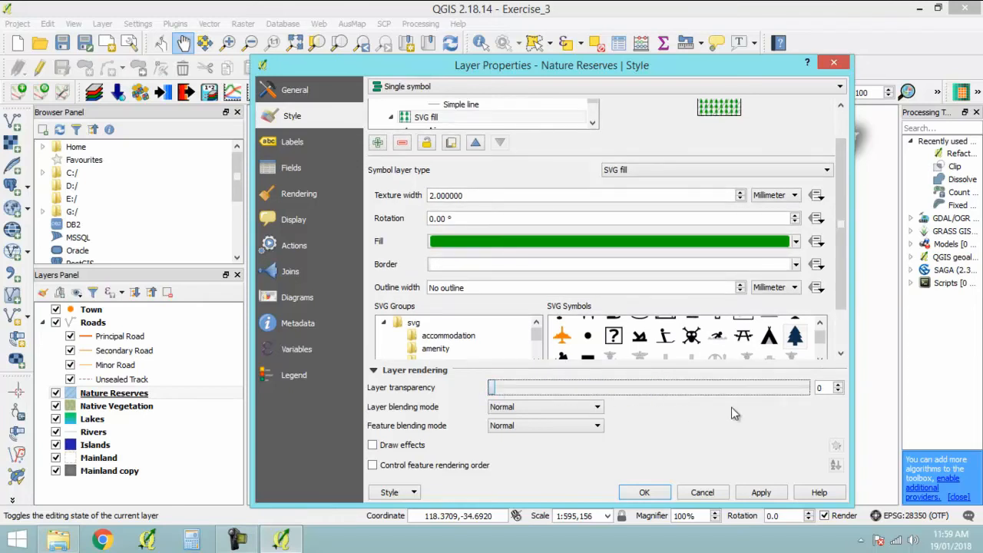
scroll(840, 192, up, 2)
click(446, 121)
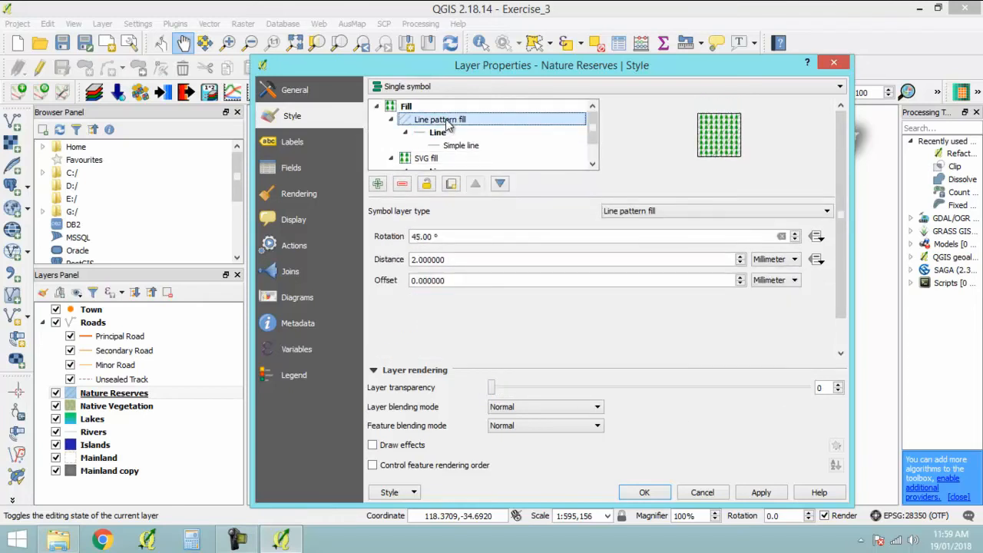
click(405, 185)
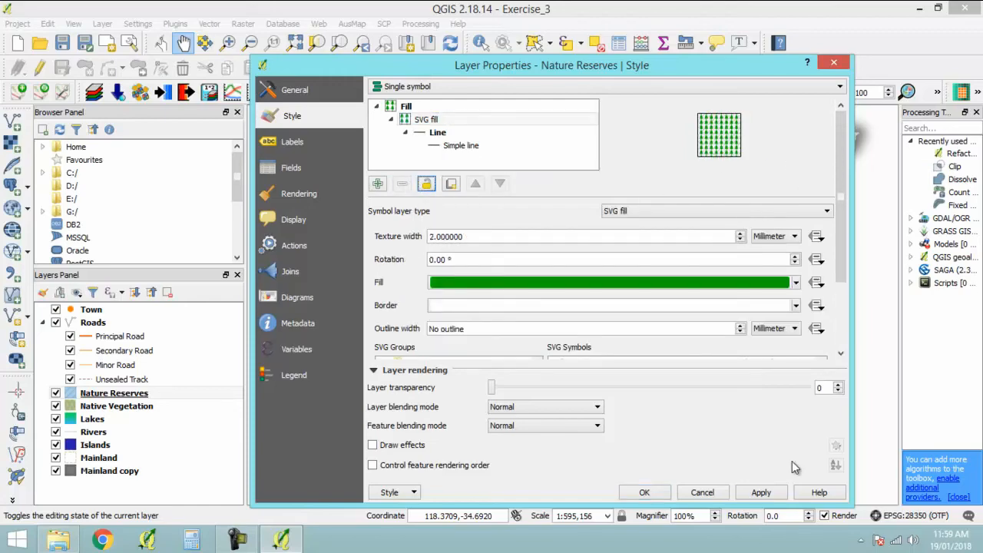
click(644, 492)
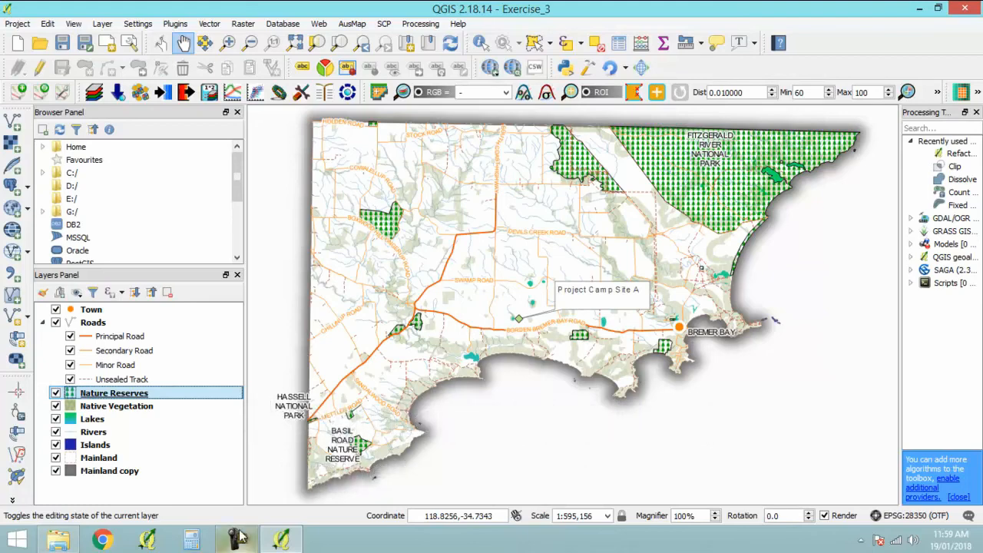
- Add the vector layer 2013_Project_Boundary.shp from the Additional folder in 01_Training_Data/01_Shapefiles
click(16, 123)
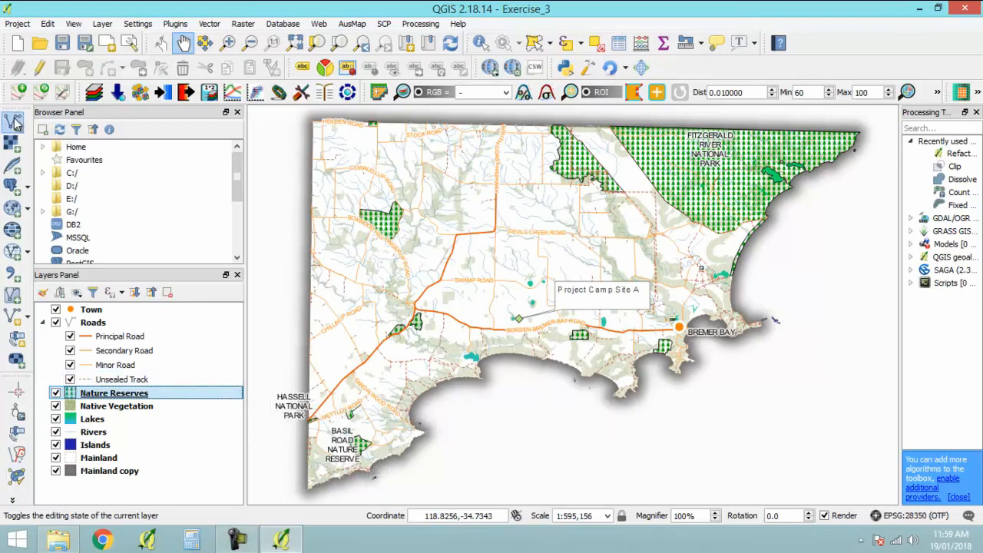
click(619, 264)
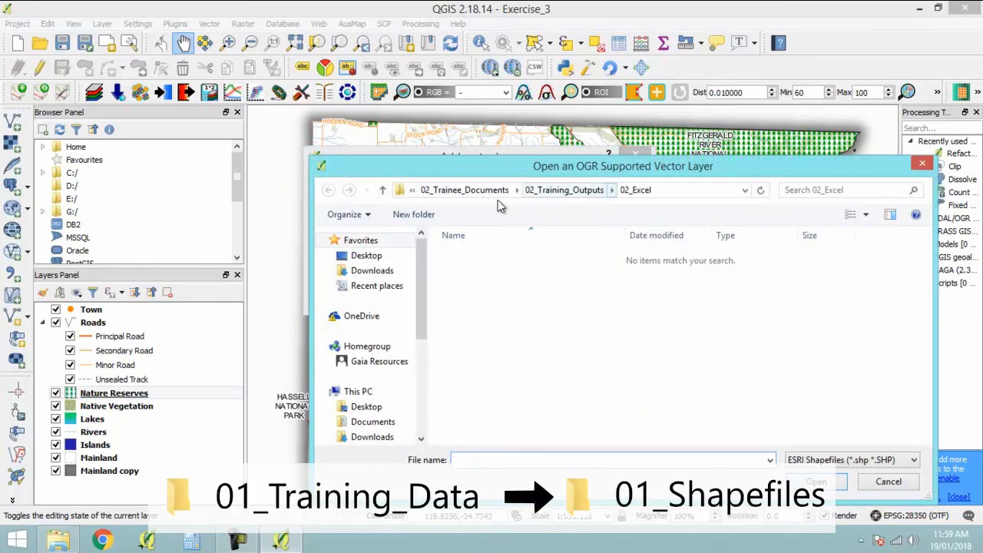
click(469, 191)
double_click(513, 257)
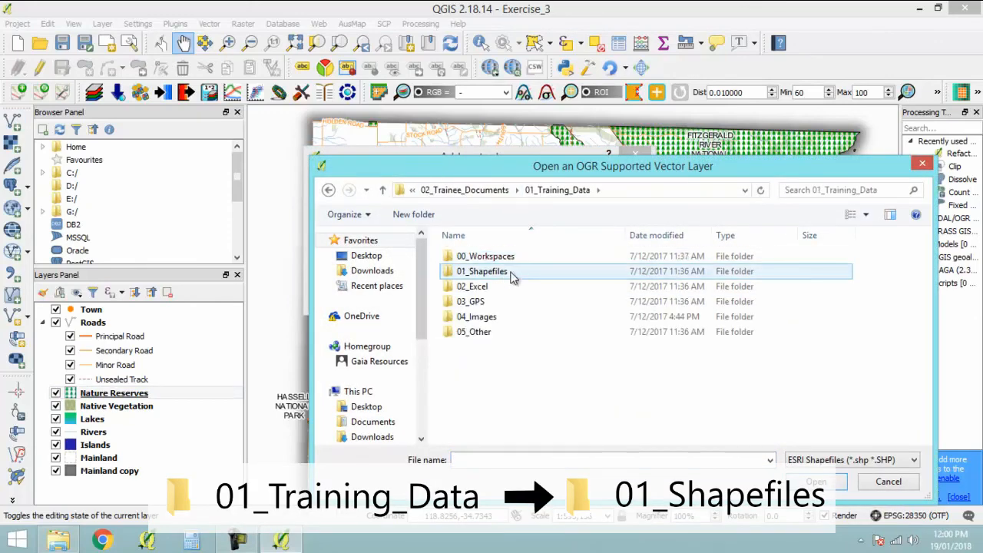
double_click(482, 271)
double_click(491, 256)
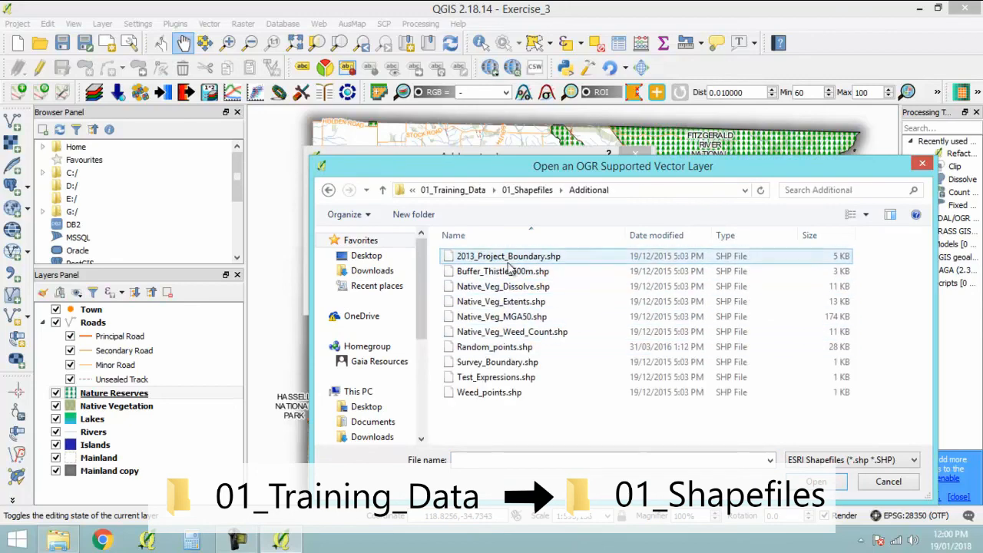
double_click(507, 258)
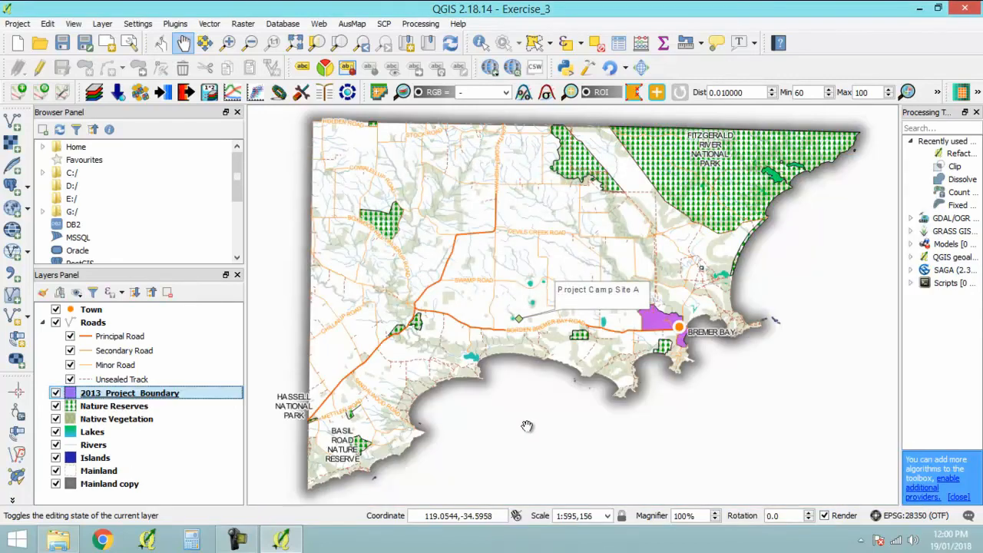
- Move the 2013_Project_Boundary layer above Town in the layer order and zoom the map to its extent
drag(119, 394, 105, 308)
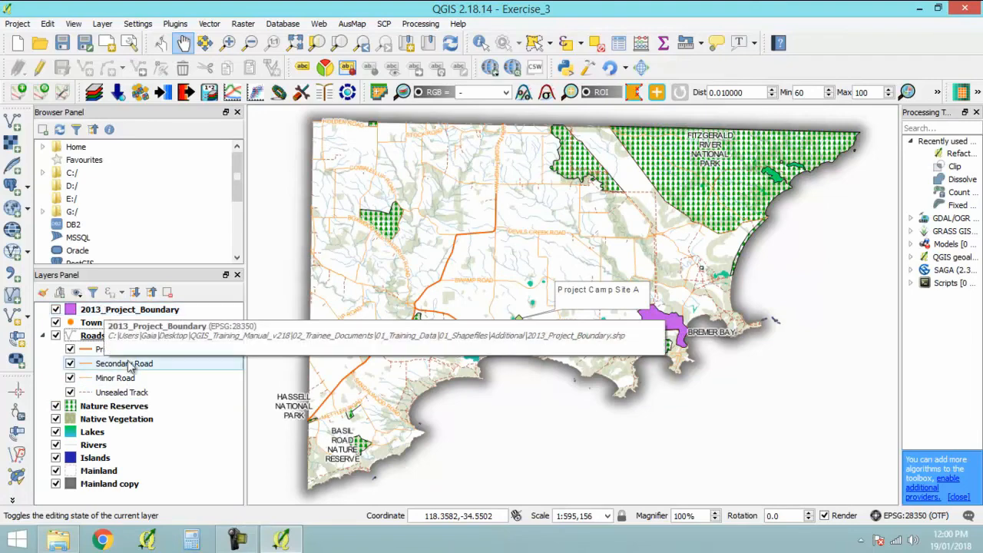
right_click(121, 315)
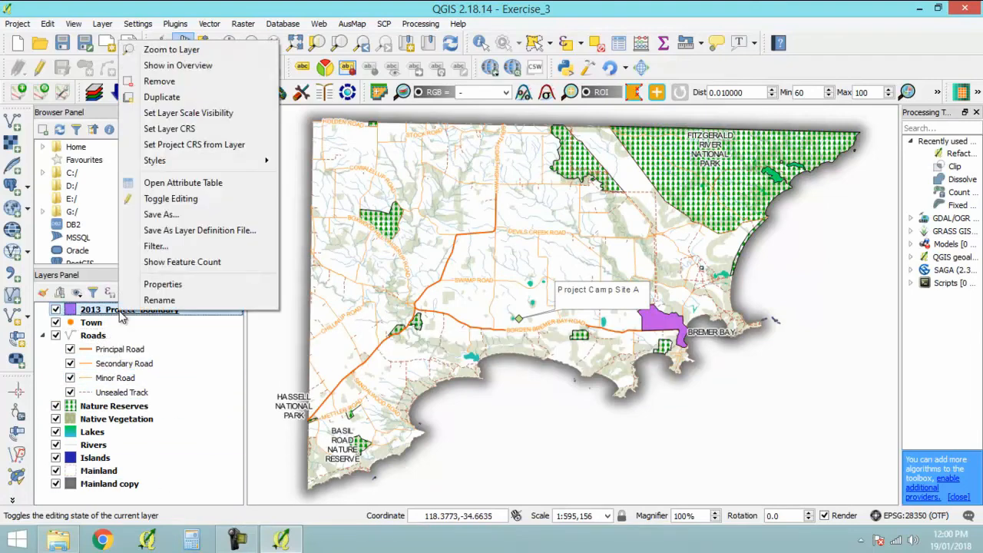
click(201, 51)
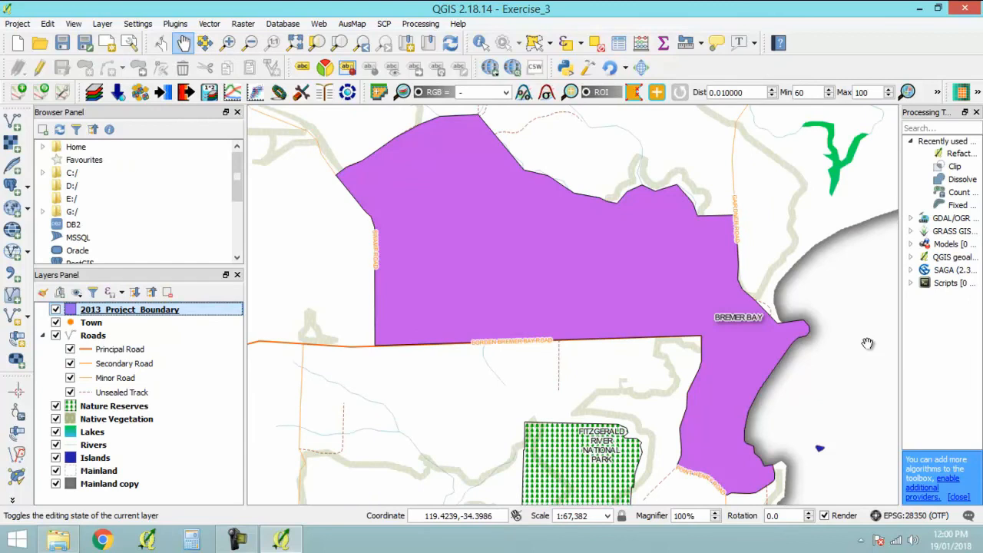
- Style 2013_Project_Boundary with the Inverted polygons renderer and a Shapeburst fill whose first color is orange
double_click(153, 313)
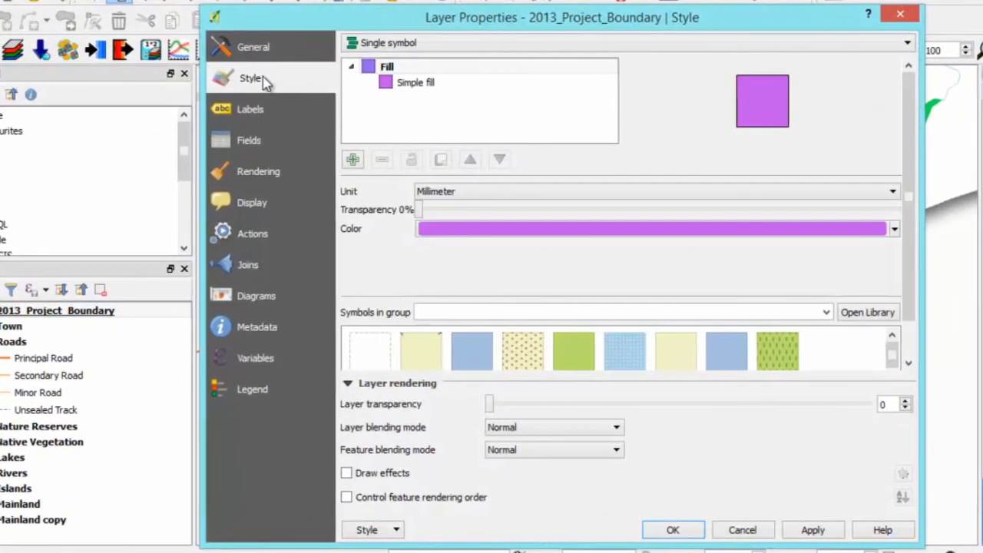
click(392, 43)
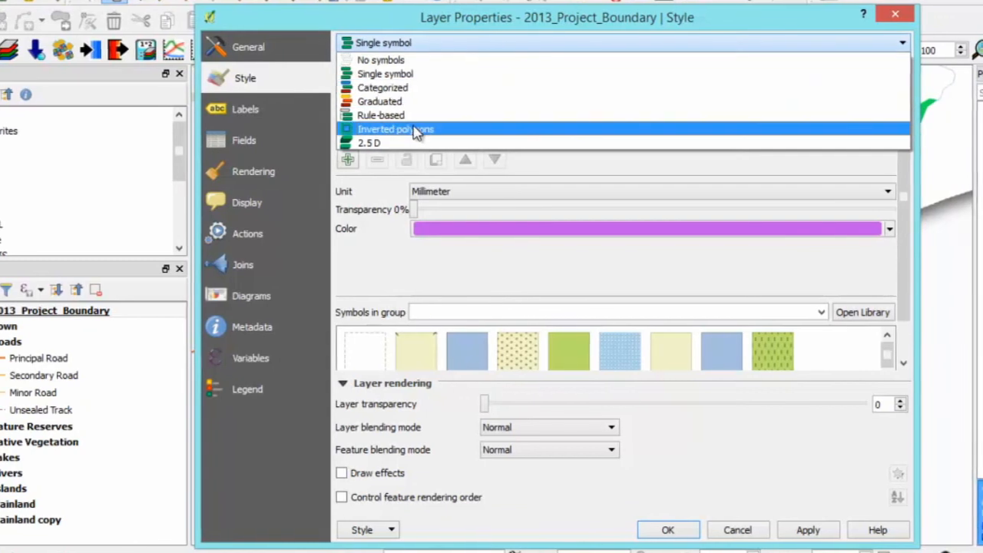
click(407, 130)
click(566, 133)
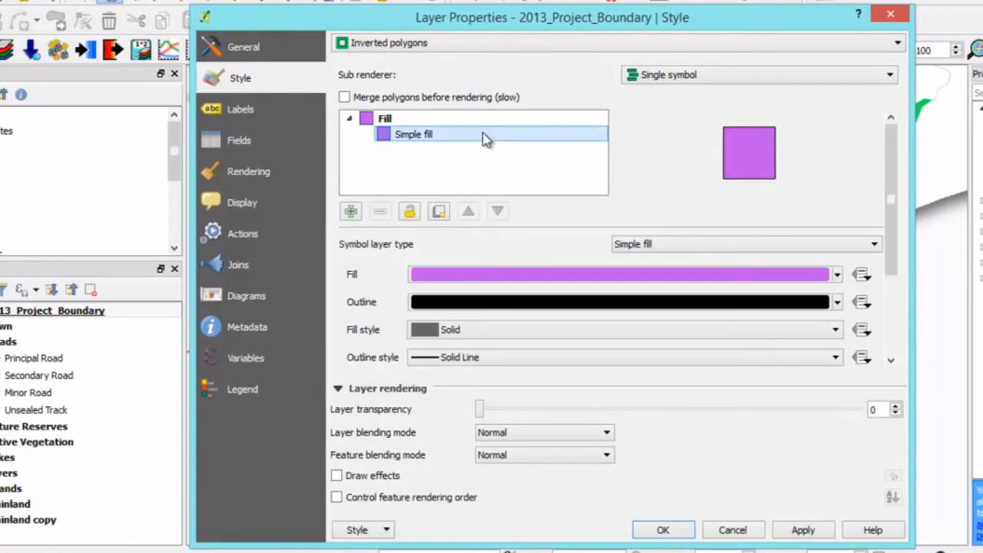
click(827, 245)
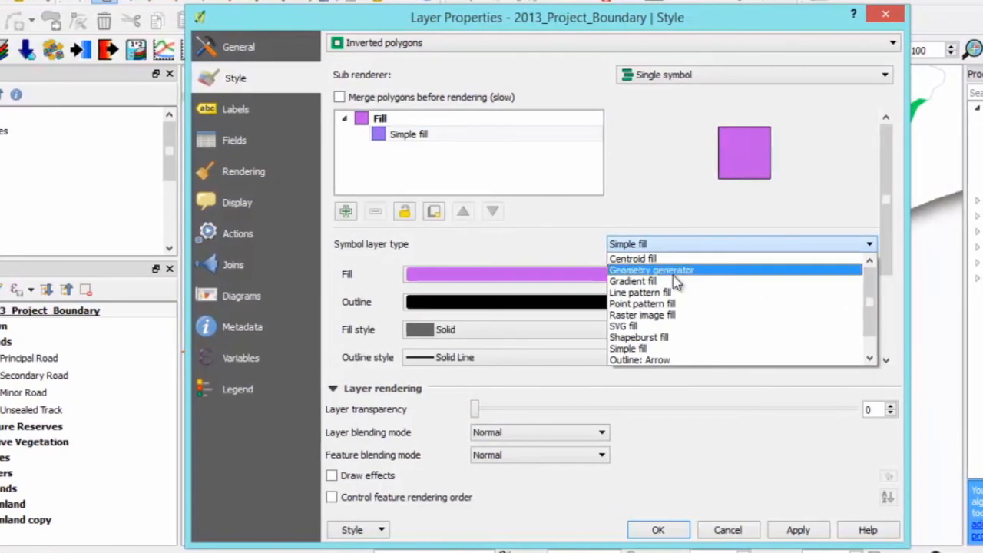
click(673, 341)
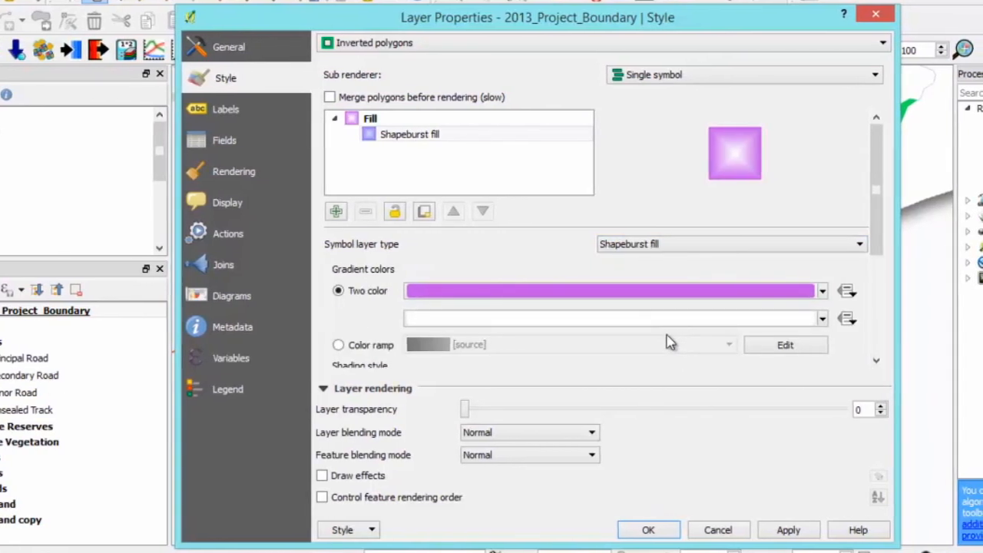
click(822, 291)
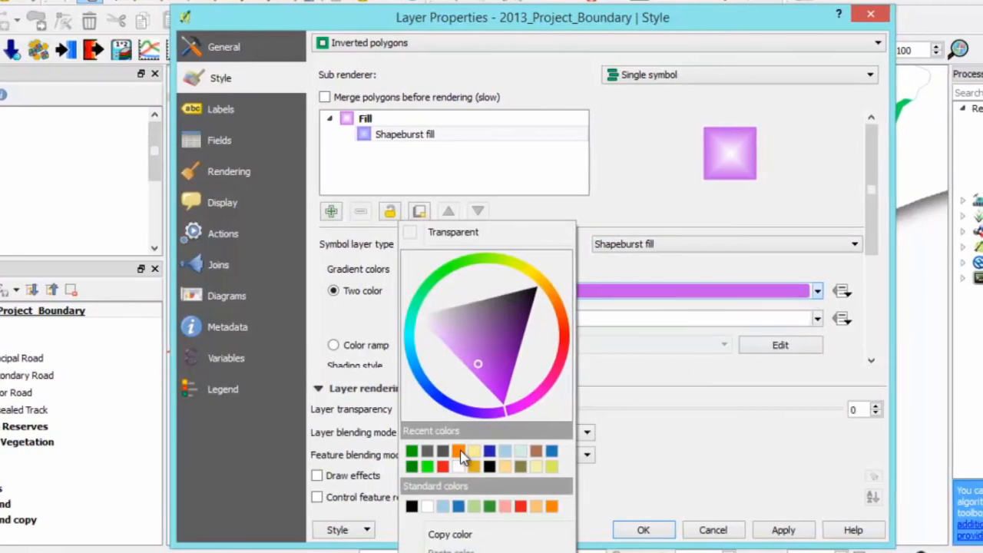
click(465, 454)
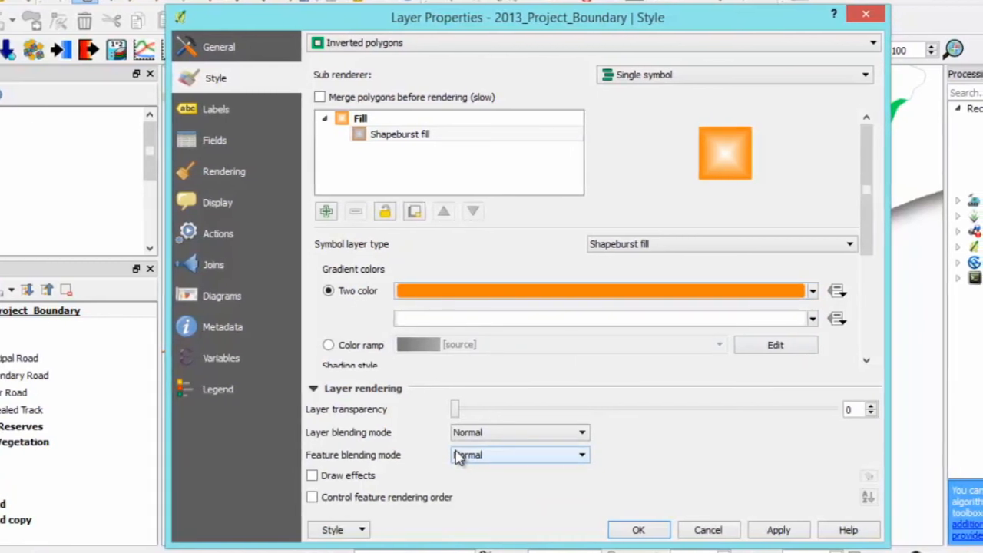
- Shade the project boundary's shapeburst to a set distance of 5 mm, set the layer transparency to 40, and accept the style
scroll(766, 287, down, 4)
click(327, 225)
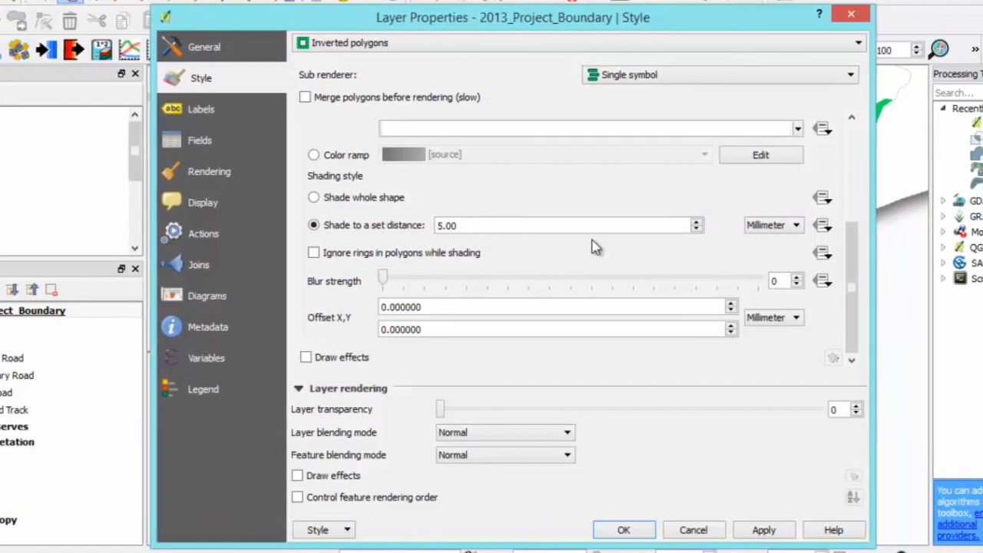
drag(439, 409, 592, 409)
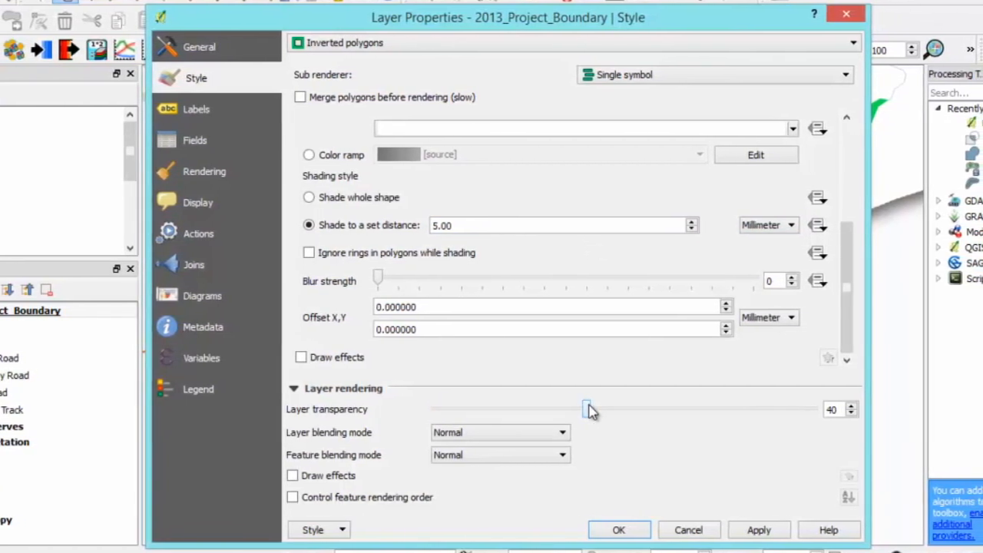
click(622, 530)
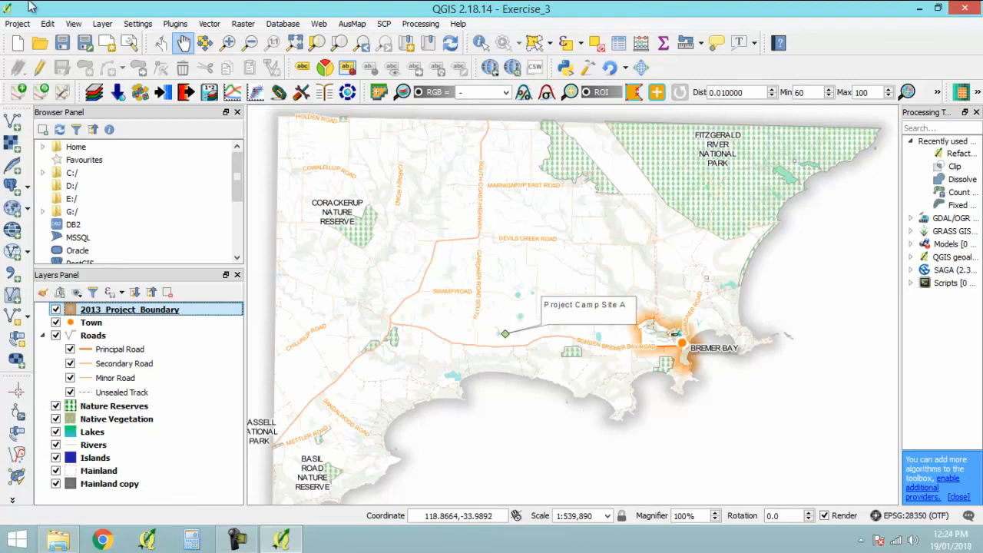
- Save the Exercise_3 project and exit QGIS
click(17, 24)
click(35, 108)
click(17, 24)
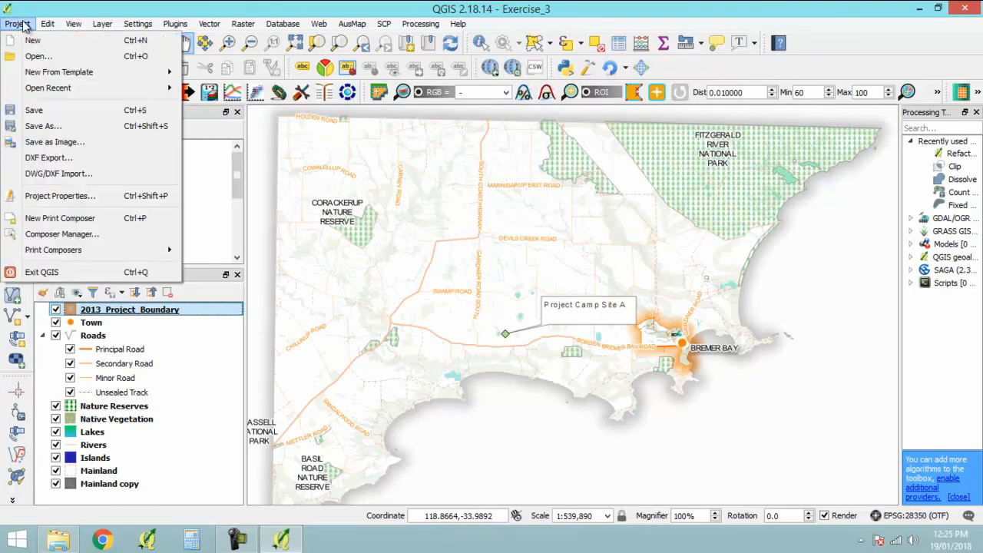
click(26, 274)
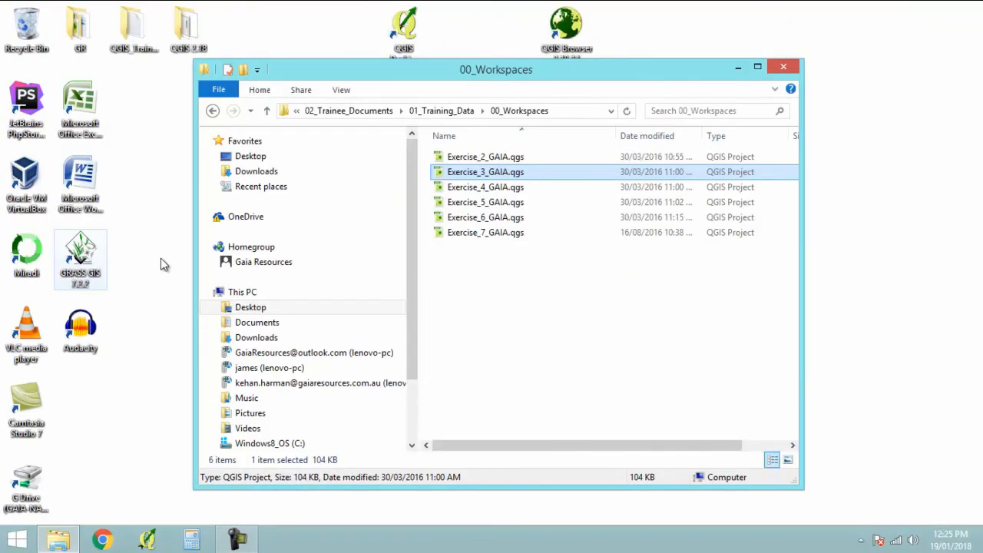